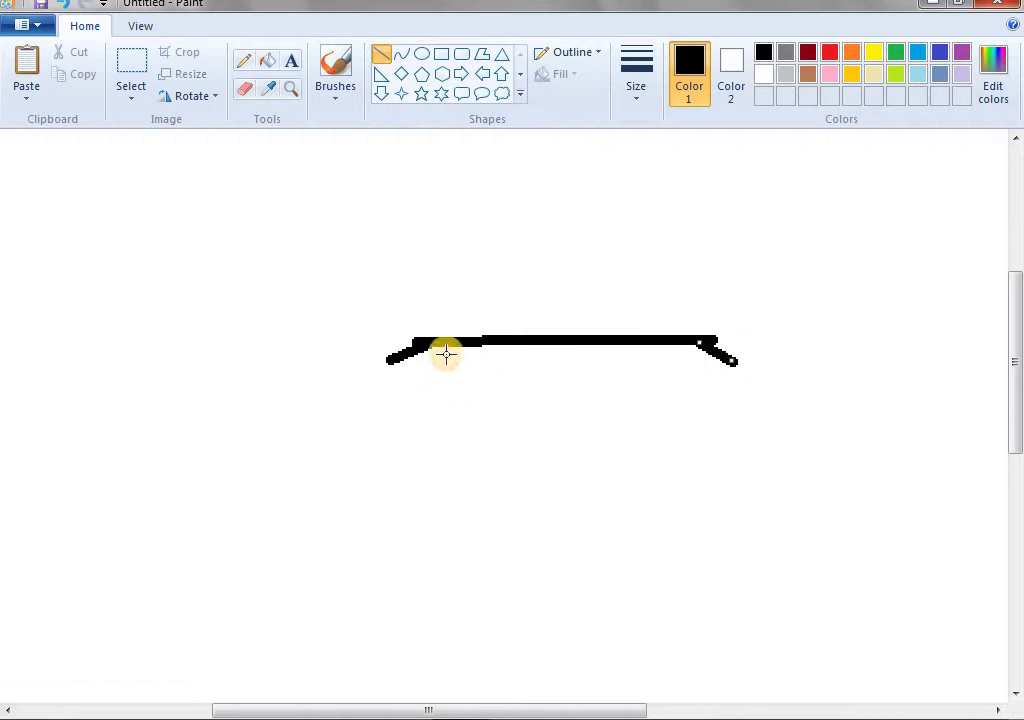
# Step: Draw the lower edge line to close the upper eyelid shape and fill its interior with black
pyautogui.moveTo(389, 359); pyautogui.dragTo(737, 362)
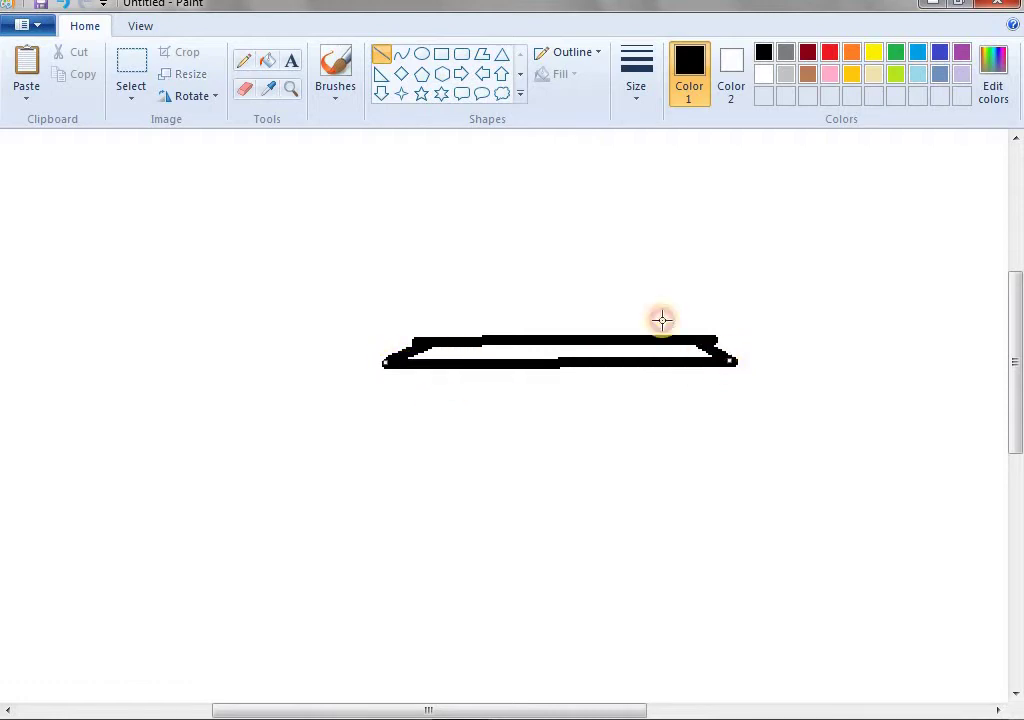
pyautogui.click(270, 63)
pyautogui.click(496, 350)
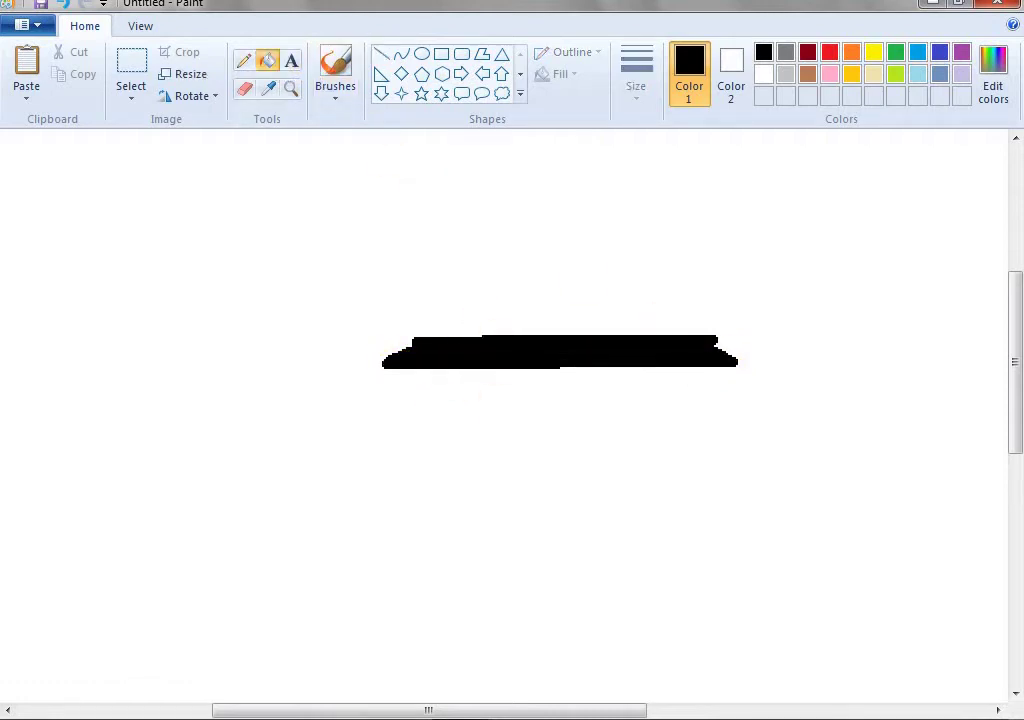
# Step: Draw a tall black oval iris hanging below the eyelid and choose a different line size for its outline
pyautogui.click(420, 55)
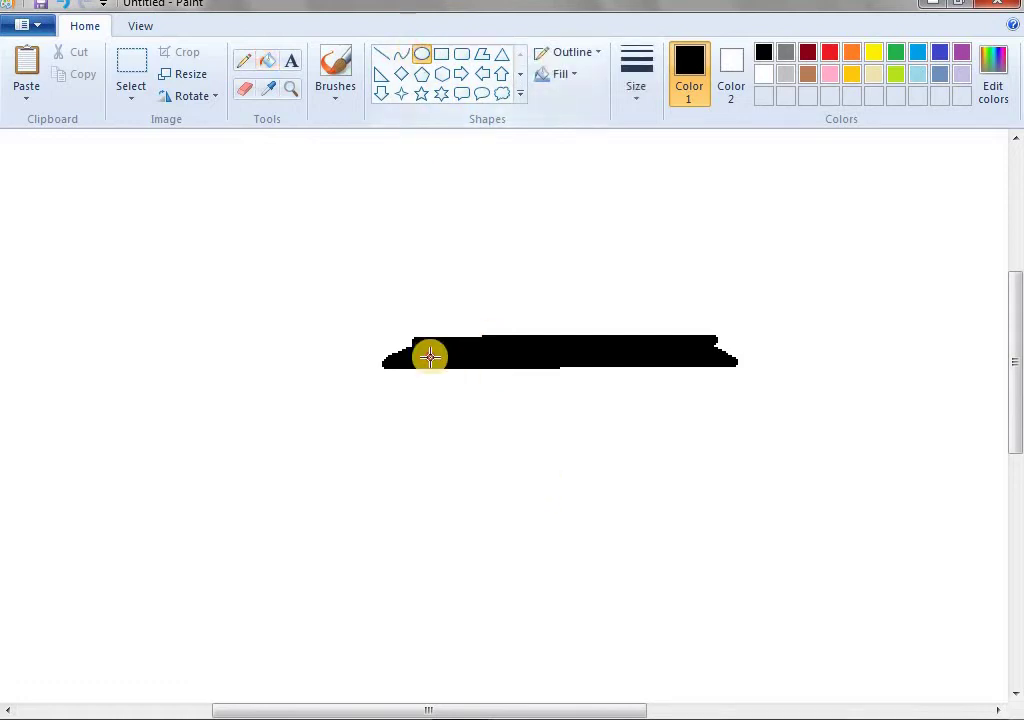
pyautogui.moveTo(430, 357); pyautogui.dragTo(655, 622)
pyautogui.click(585, 52)
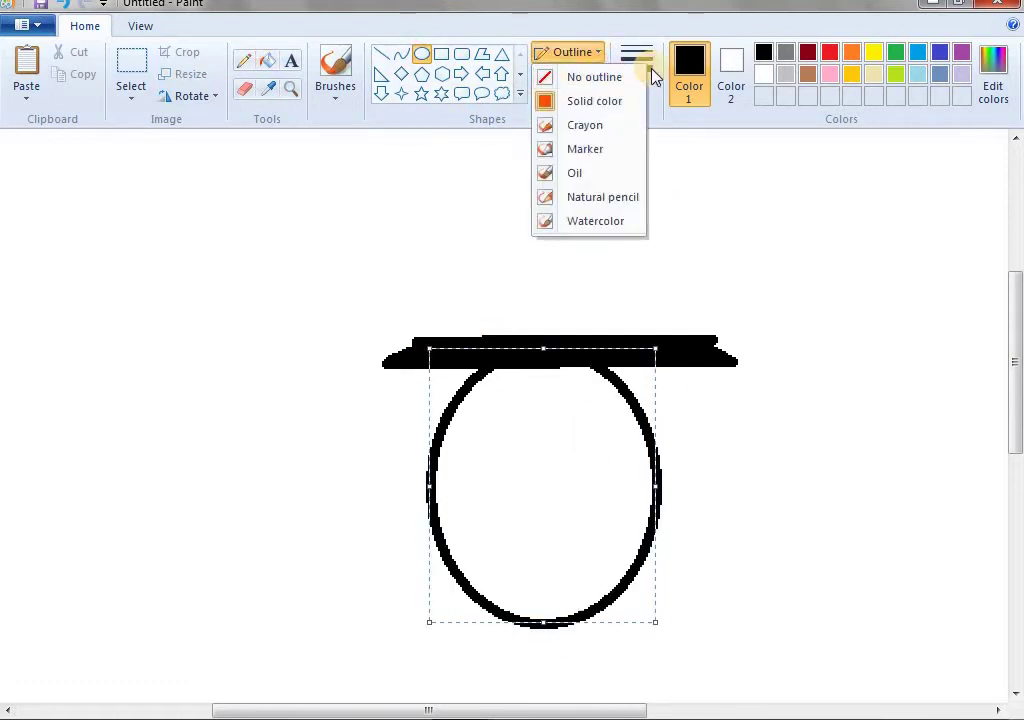
pyautogui.click(640, 72)
pyautogui.click(643, 163)
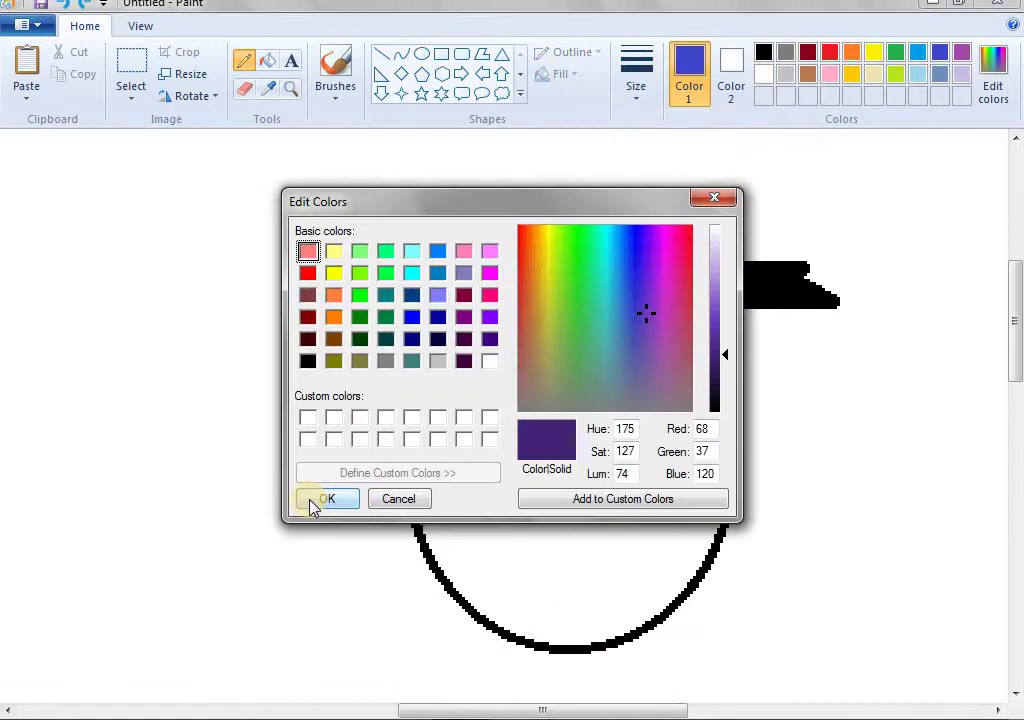
# Step: Draw a downward-bowed curve across the iris in dark purple (RGB 68, 37, 120) and fill the area above it
pyautogui.click(313, 503)
pyautogui.click(404, 55)
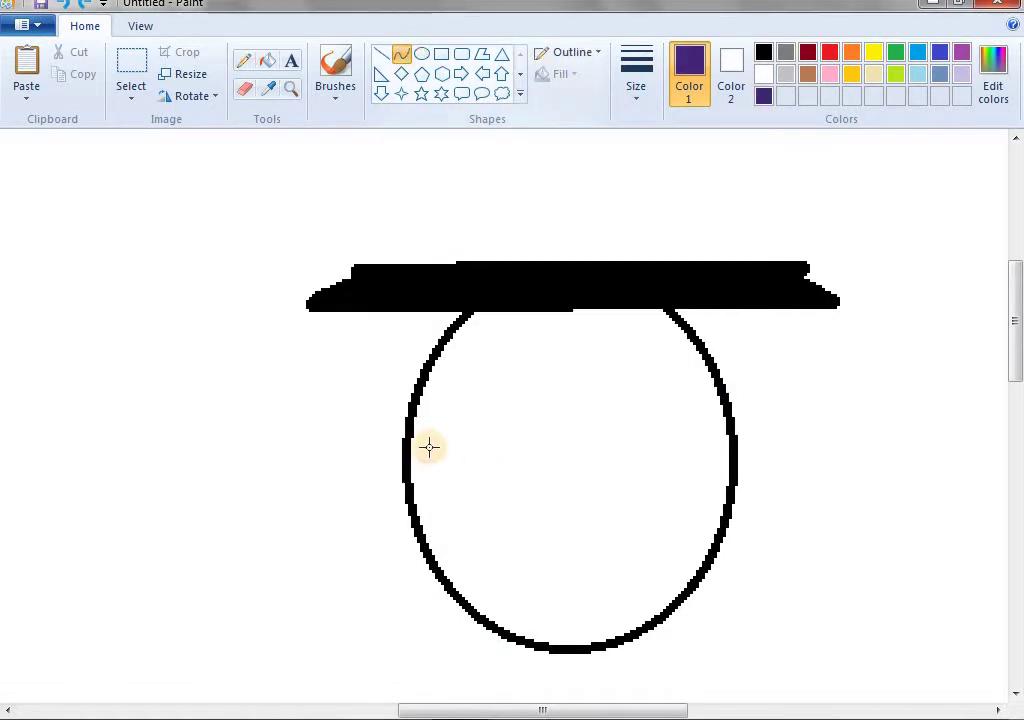
pyautogui.moveTo(412, 447); pyautogui.dragTo(731, 442)
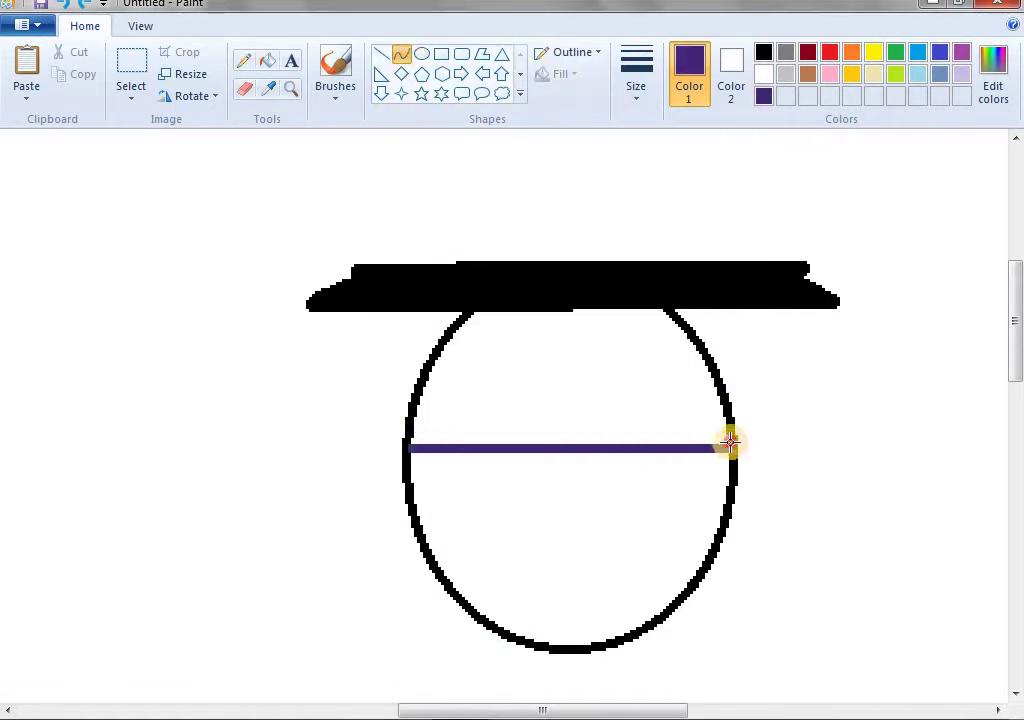
pyautogui.moveTo(560, 450); pyautogui.dragTo(561, 472)
pyautogui.click(532, 460)
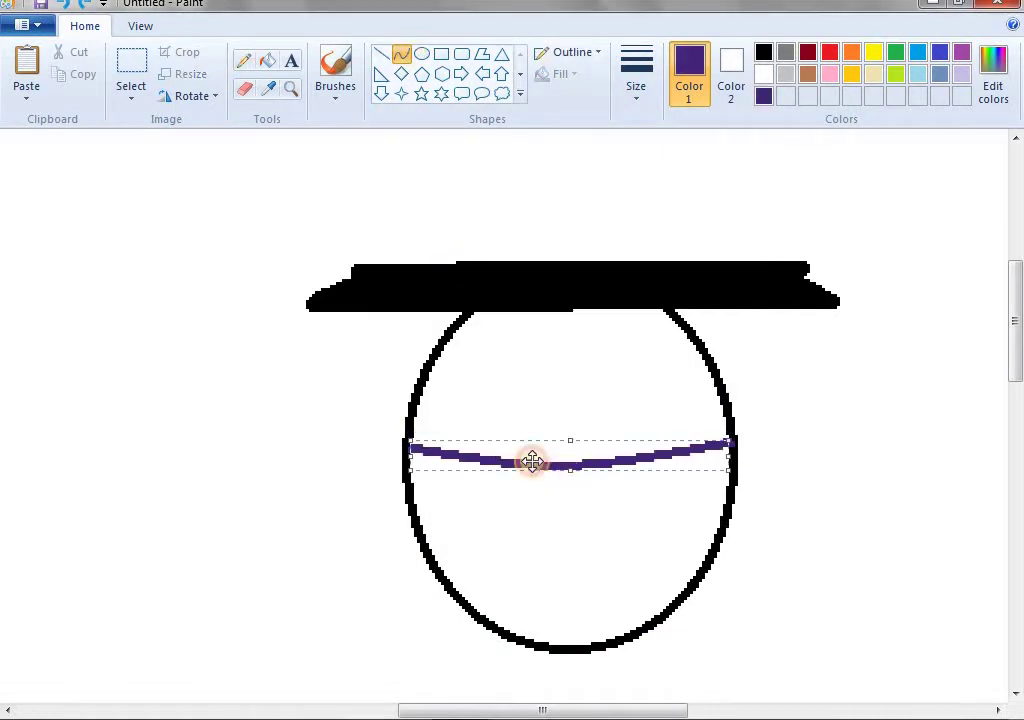
pyautogui.click(262, 62)
pyautogui.click(503, 359)
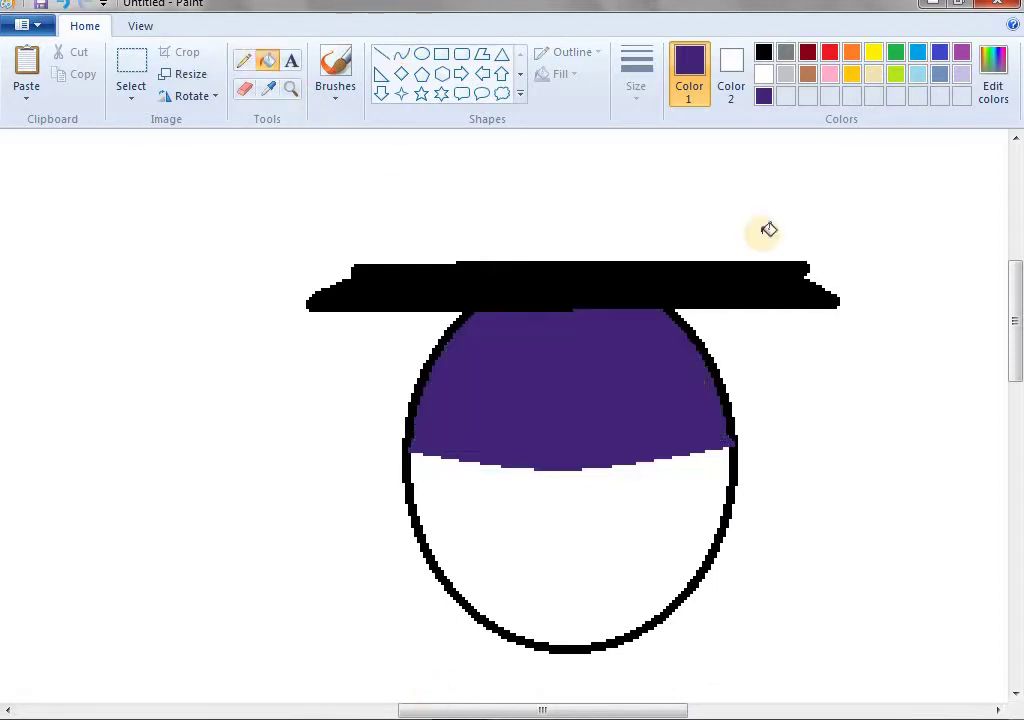
# Step: Mix a lighter purple (RGB 100, 54, 175) and draw a line across the iris below the dark purple area
pyautogui.click(990, 88)
pyautogui.click(720, 328)
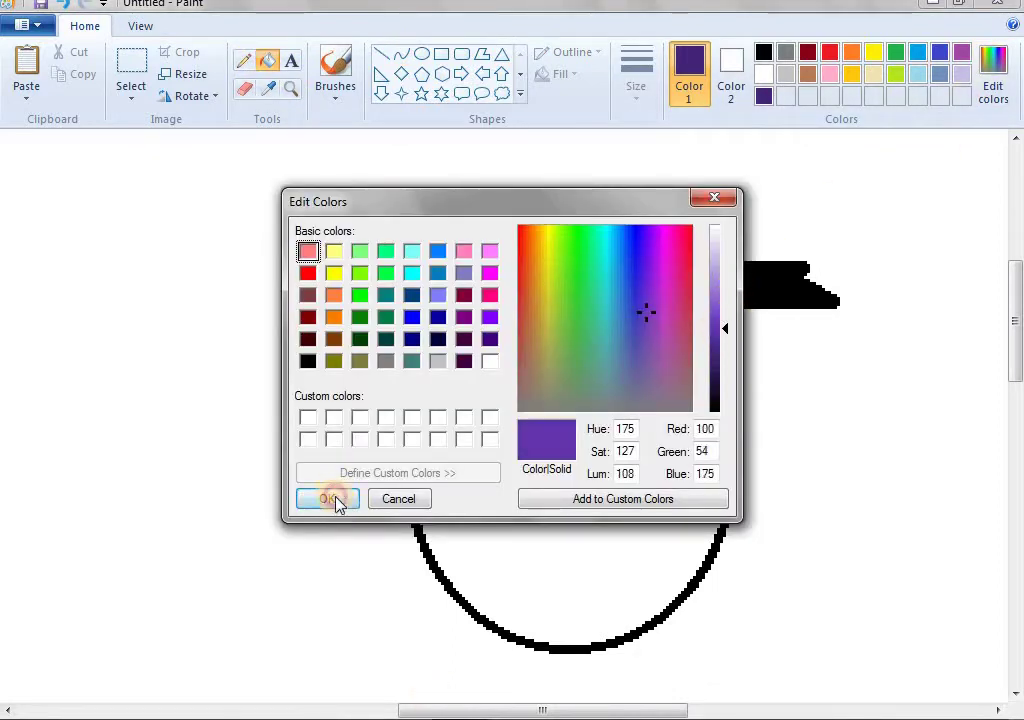
pyautogui.click(326, 505)
pyautogui.click(382, 54)
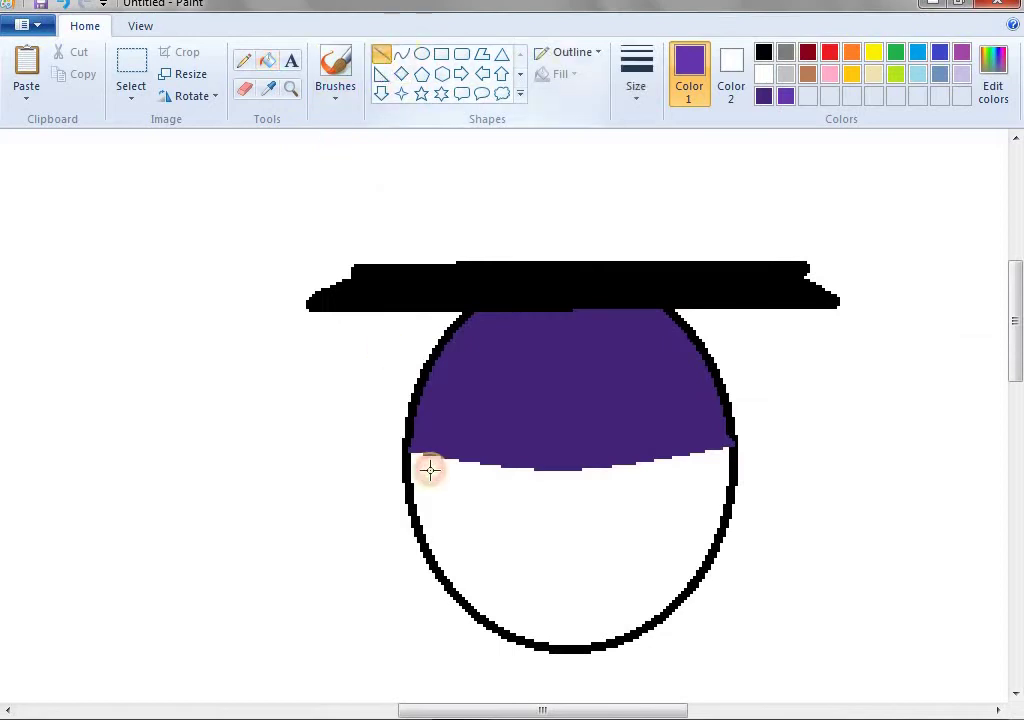
pyautogui.moveTo(408, 488); pyautogui.dragTo(722, 485)
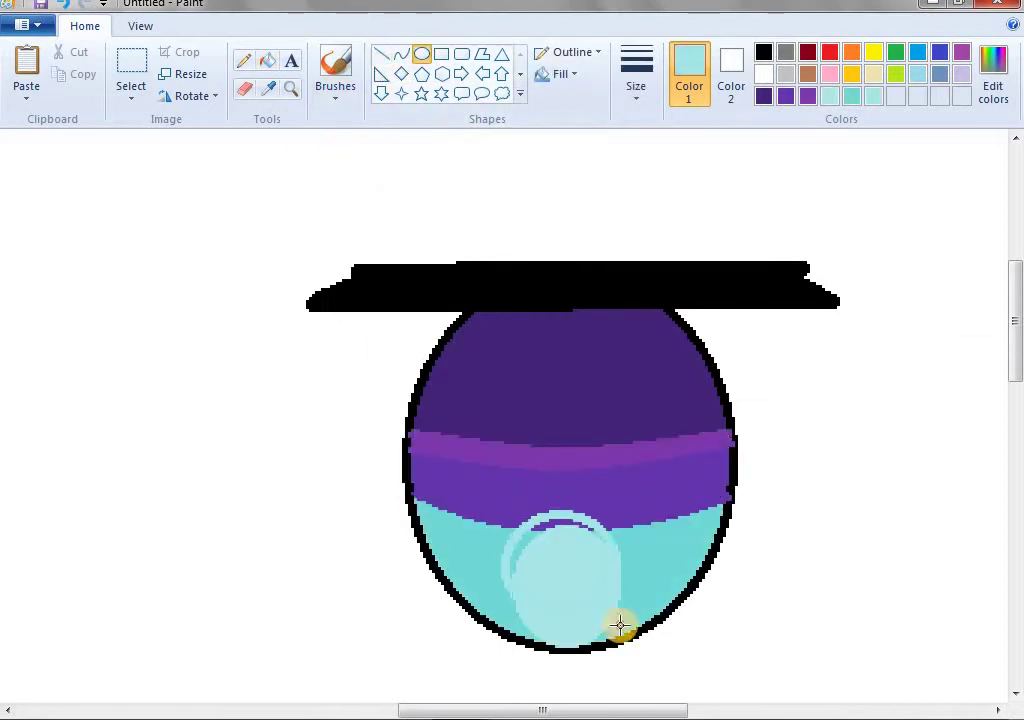
# Step: Adjust the pale turquoise oval's size and position so it coincides with the filled pale circle at the bottom of the iris
pyautogui.moveTo(623, 646); pyautogui.dragTo(623, 638)
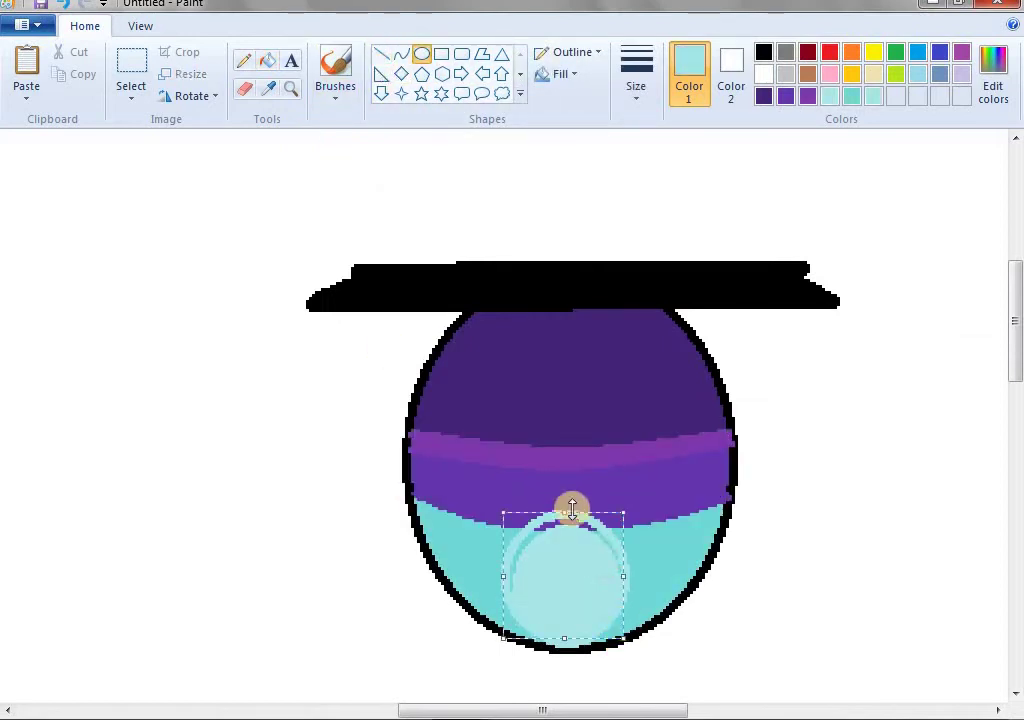
pyautogui.moveTo(570, 507); pyautogui.dragTo(570, 527)
pyautogui.moveTo(507, 585); pyautogui.dragTo(513, 584)
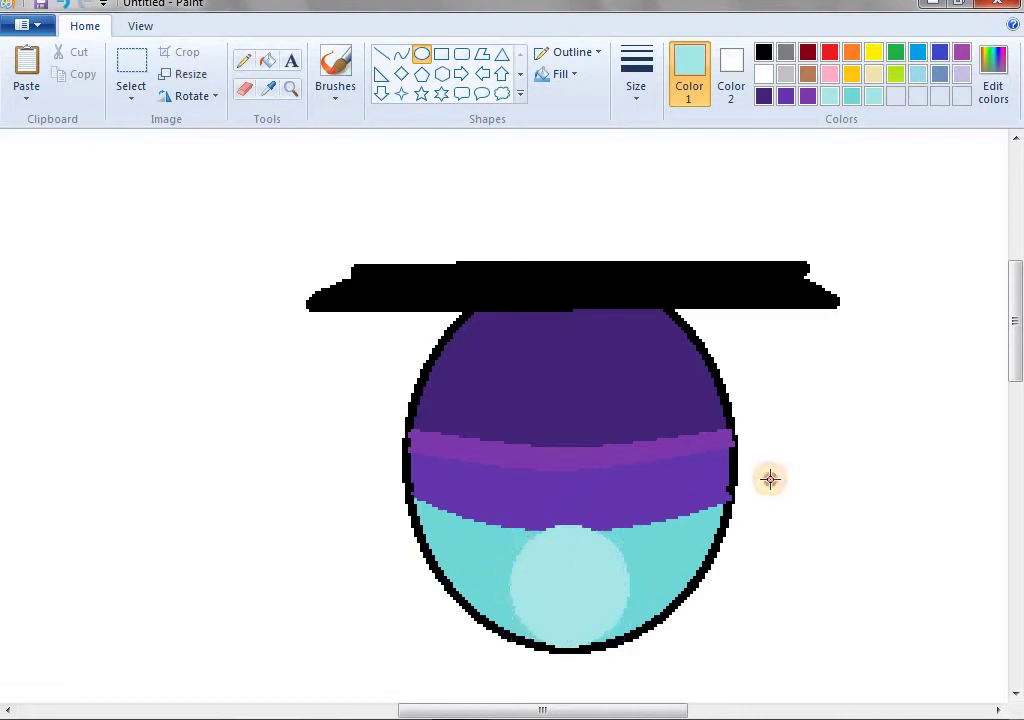
pyautogui.click(763, 52)
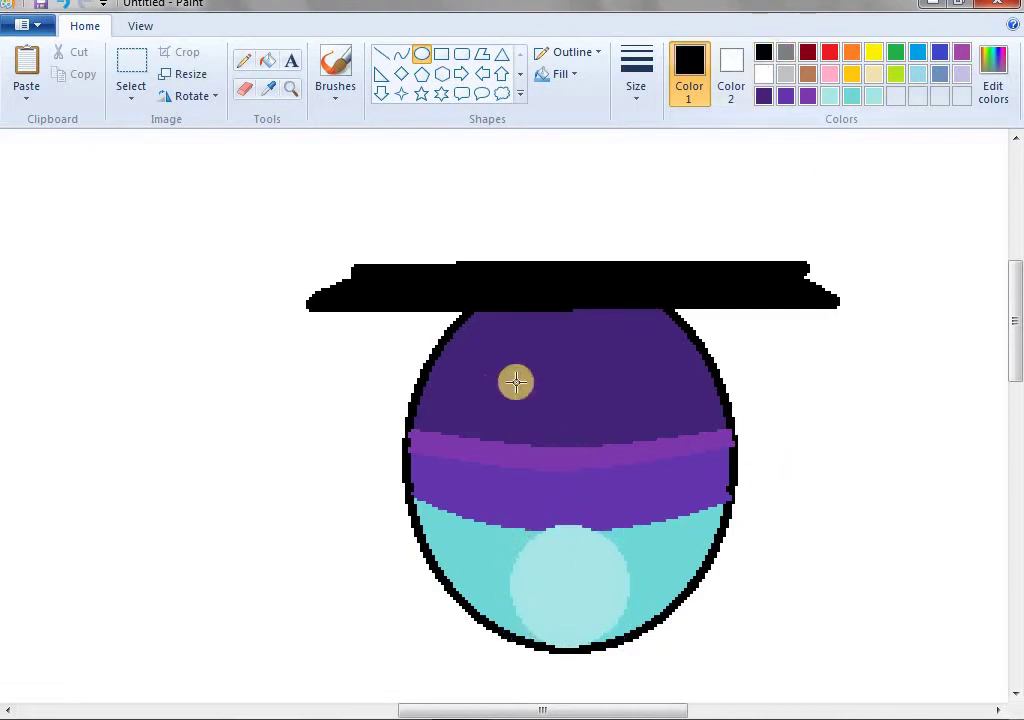
pyautogui.moveTo(517, 383); pyautogui.dragTo(601, 523)
pyautogui.moveTo(561, 474); pyautogui.dragTo(562, 499)
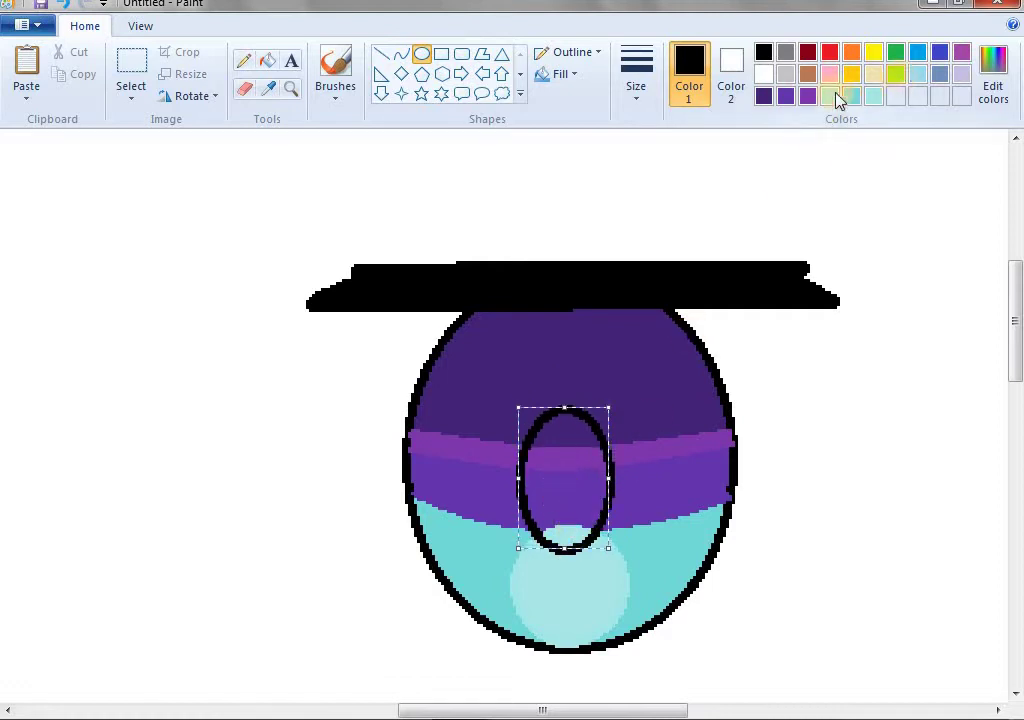
pyautogui.hotkey('ctrl', 'z')
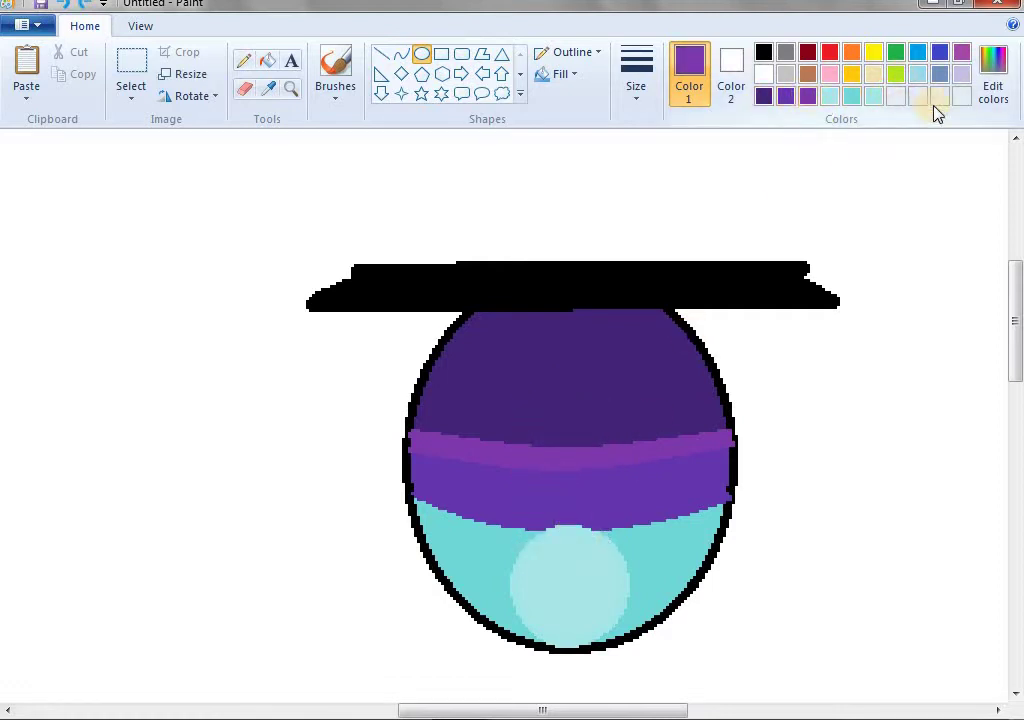
# Step: Draw a tall oval pupil in the iris's centre in a darkened shade of purple and fill its sections with that colour
pyautogui.click(786, 95)
pyautogui.click(993, 75)
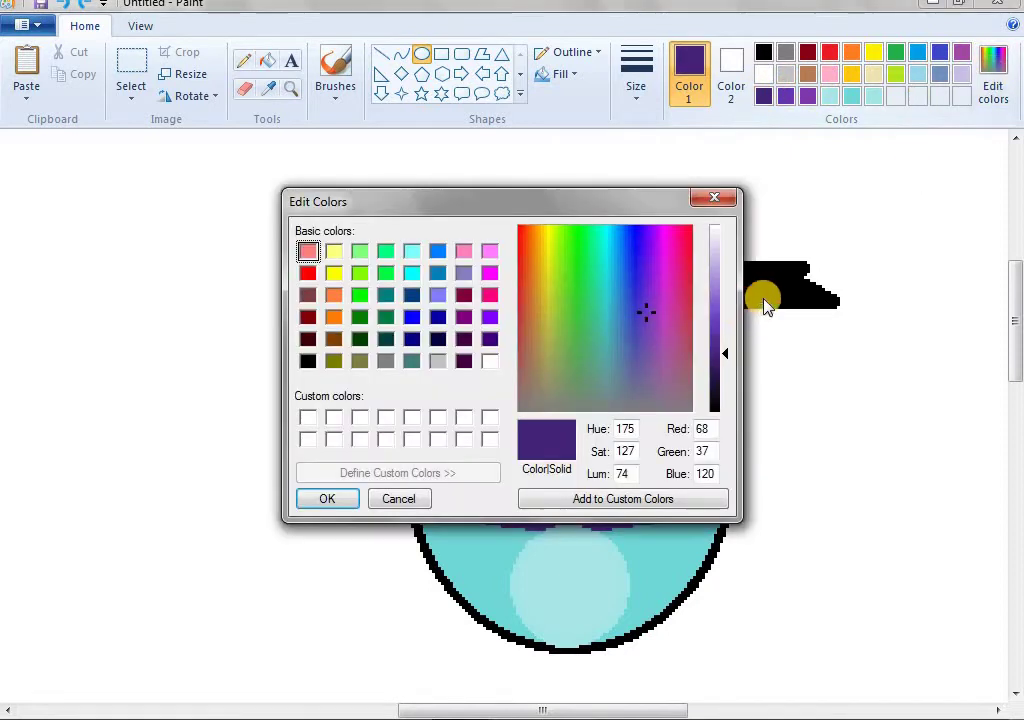
pyautogui.click(718, 385)
pyautogui.click(330, 500)
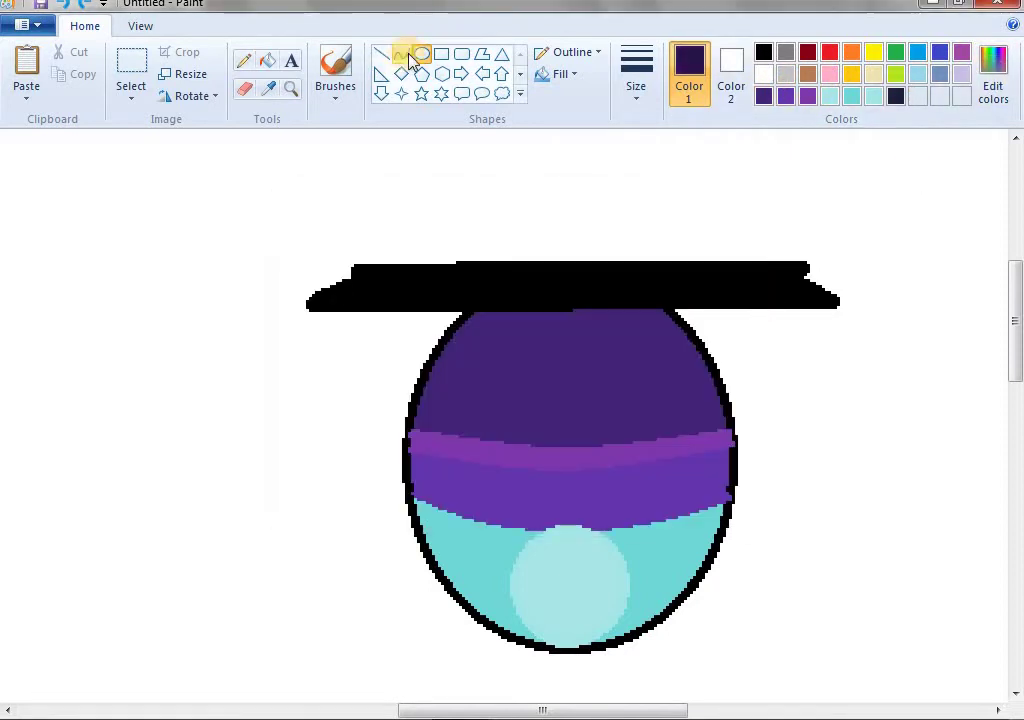
pyautogui.moveTo(497, 350); pyautogui.dragTo(636, 569)
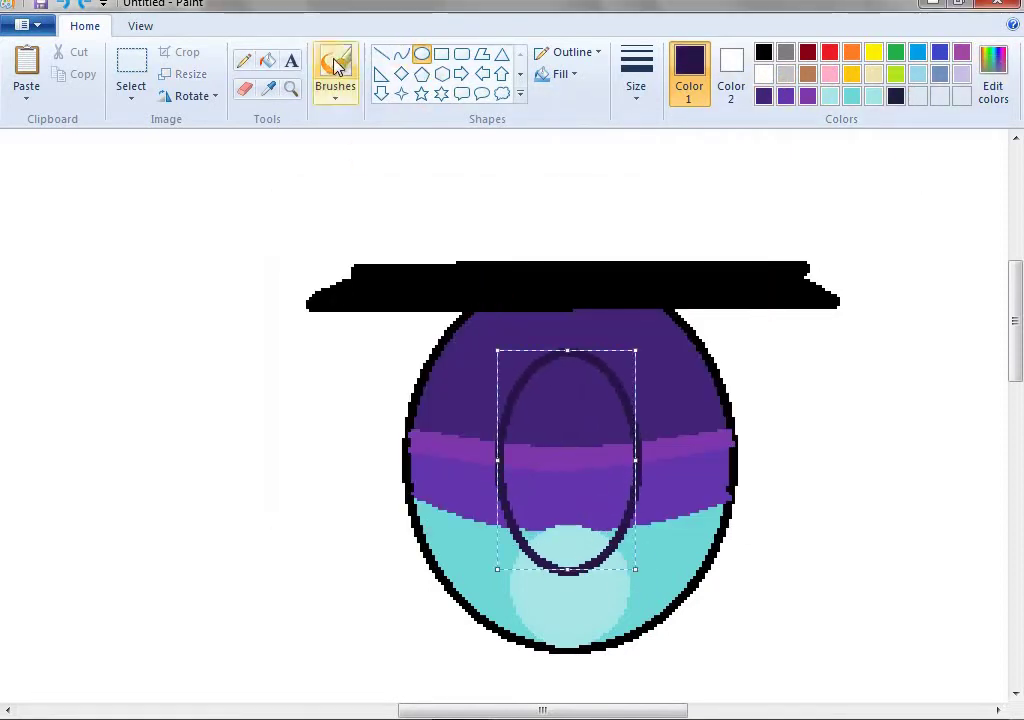
pyautogui.click(267, 60)
pyautogui.click(590, 410)
pyautogui.click(551, 453)
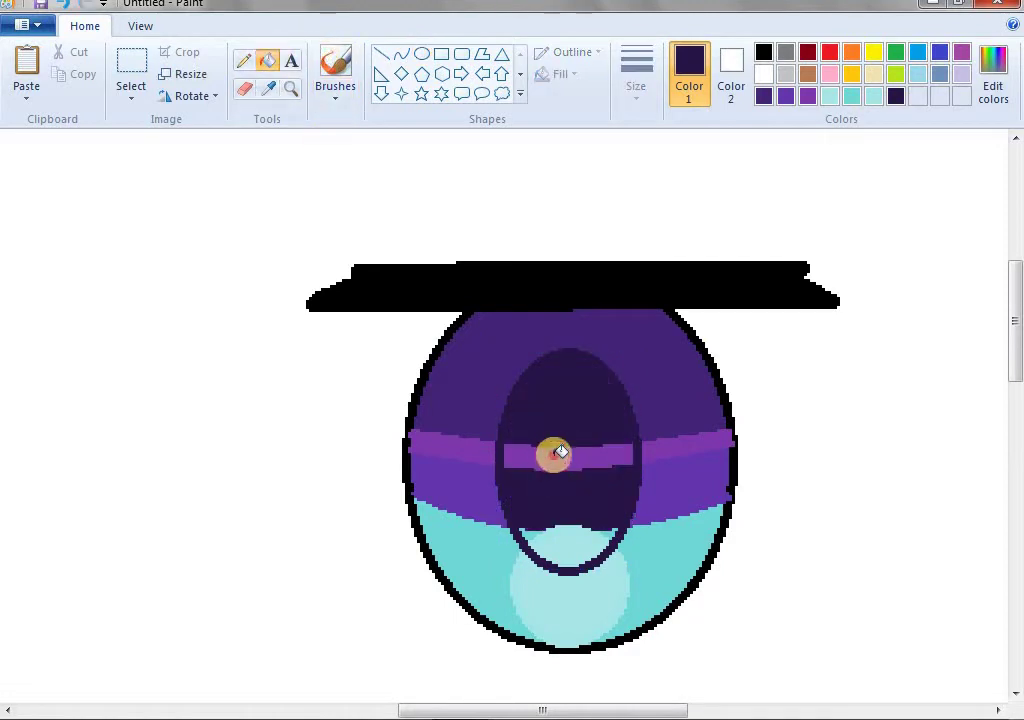
pyautogui.click(560, 500)
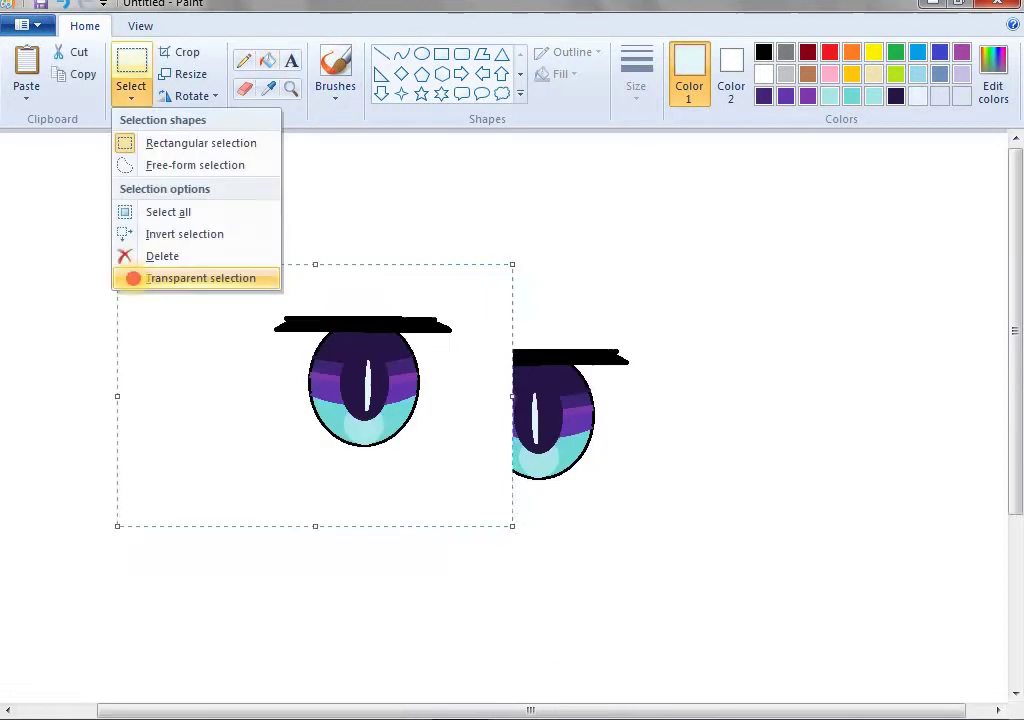
# Step: Align the copied eye level with the original using a transparent selection, and shift the pair of eyes slightly to the right
pyautogui.click(201, 277)
pyautogui.moveTo(320, 396); pyautogui.dragTo(276, 427)
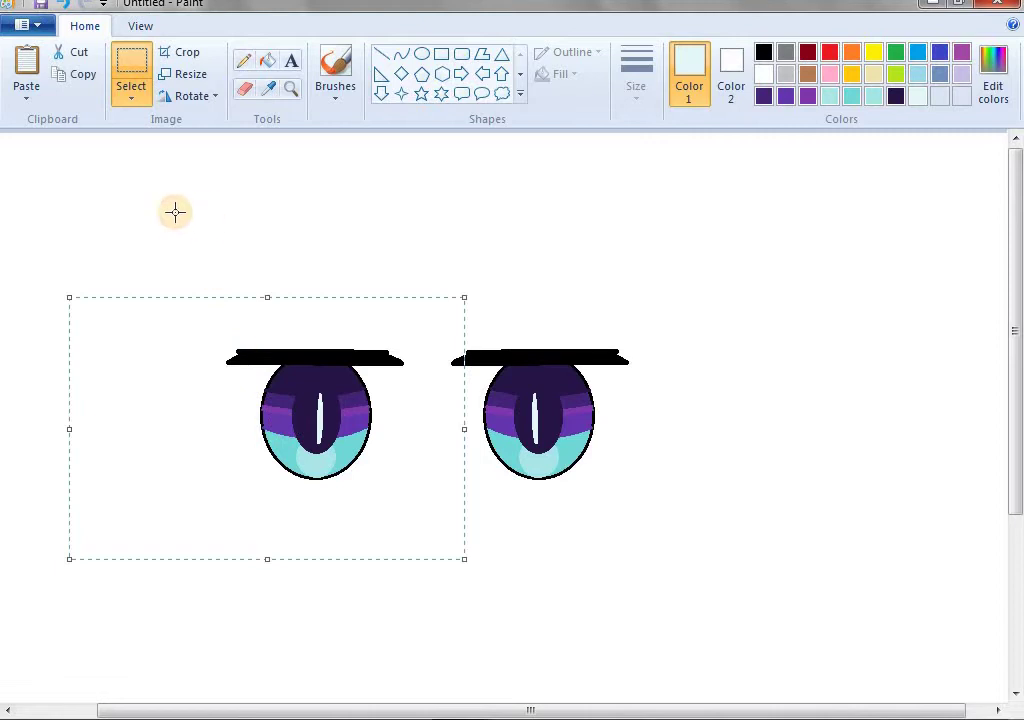
pyautogui.moveTo(167, 215); pyautogui.dragTo(686, 603)
pyautogui.moveTo(555, 487); pyautogui.dragTo(607, 481)
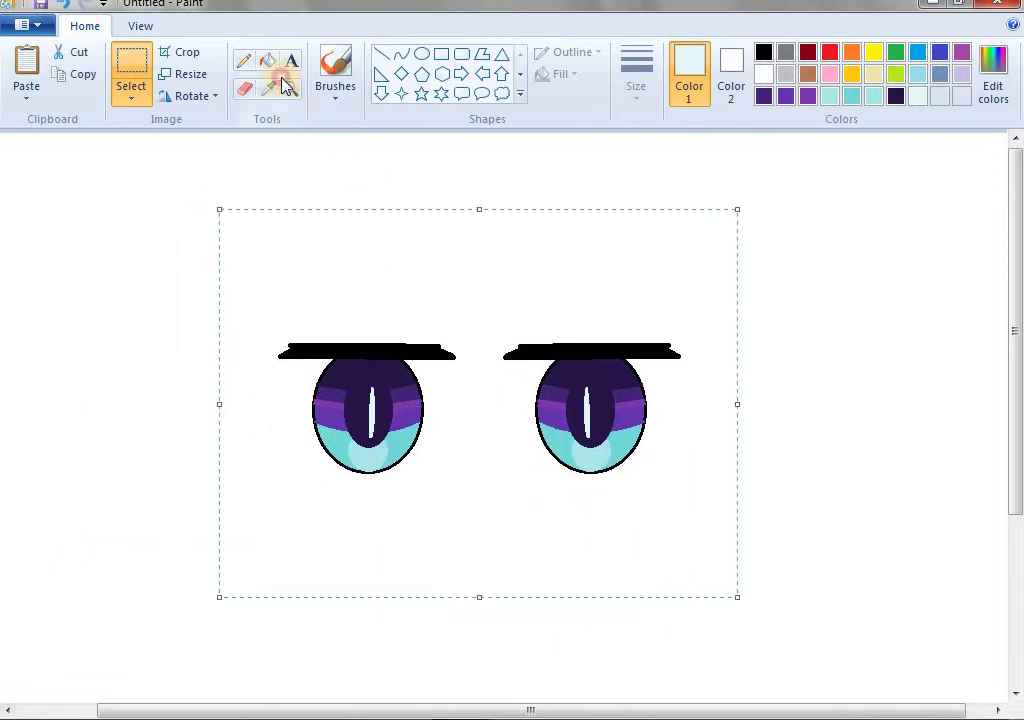
# Step: Draw pale circular highlights at the upper-left edge and lower right of both eyes, and ready the fill tool for them
pyautogui.rightClick(386, 322)
pyautogui.click(496, 327)
pyautogui.click(496, 327)
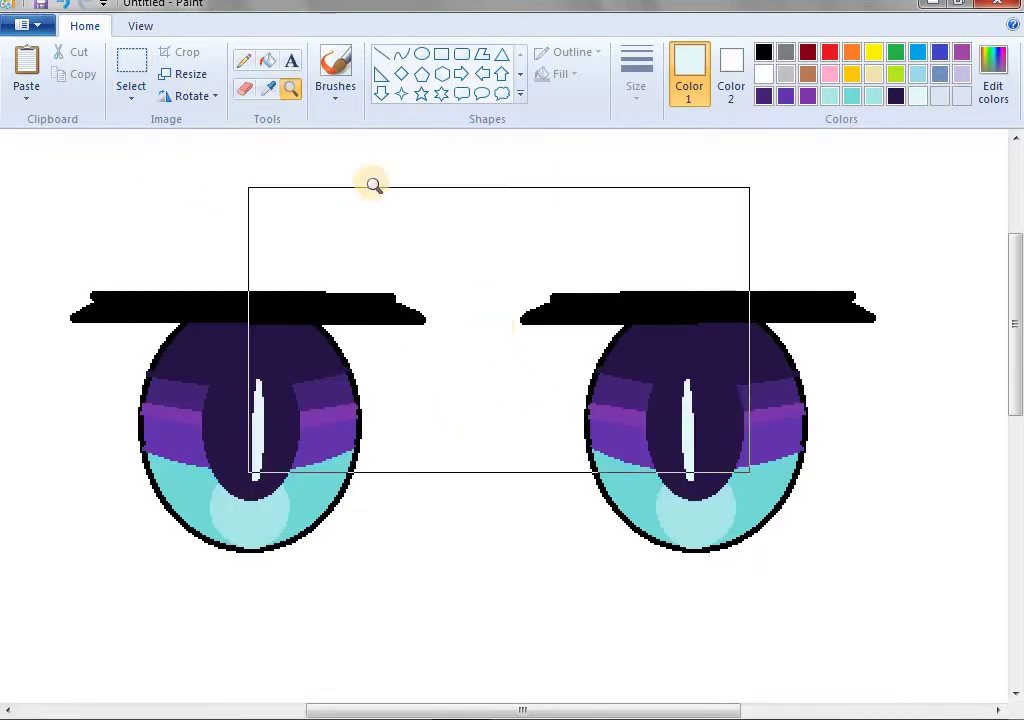
pyautogui.click(421, 56)
pyautogui.moveTo(551, 356); pyautogui.dragTo(620, 410)
pyautogui.moveTo(99, 362)
pyautogui.mouseDown()
pyautogui.moveTo(177, 423)
pyautogui.moveTo(150, 373)
pyautogui.mouseUp()
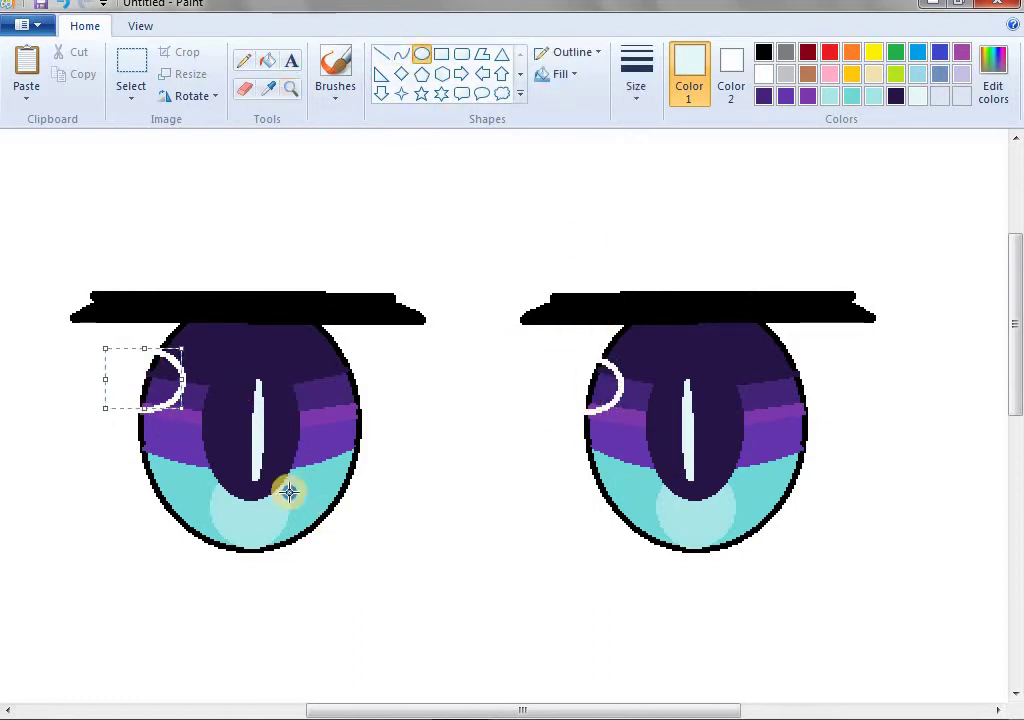
pyautogui.moveTo(268, 465); pyautogui.dragTo(313, 512)
pyautogui.moveTo(713, 462)
pyautogui.mouseDown()
pyautogui.moveTo(766, 514)
pyautogui.moveTo(759, 508)
pyautogui.mouseUp()
pyautogui.click(270, 62)
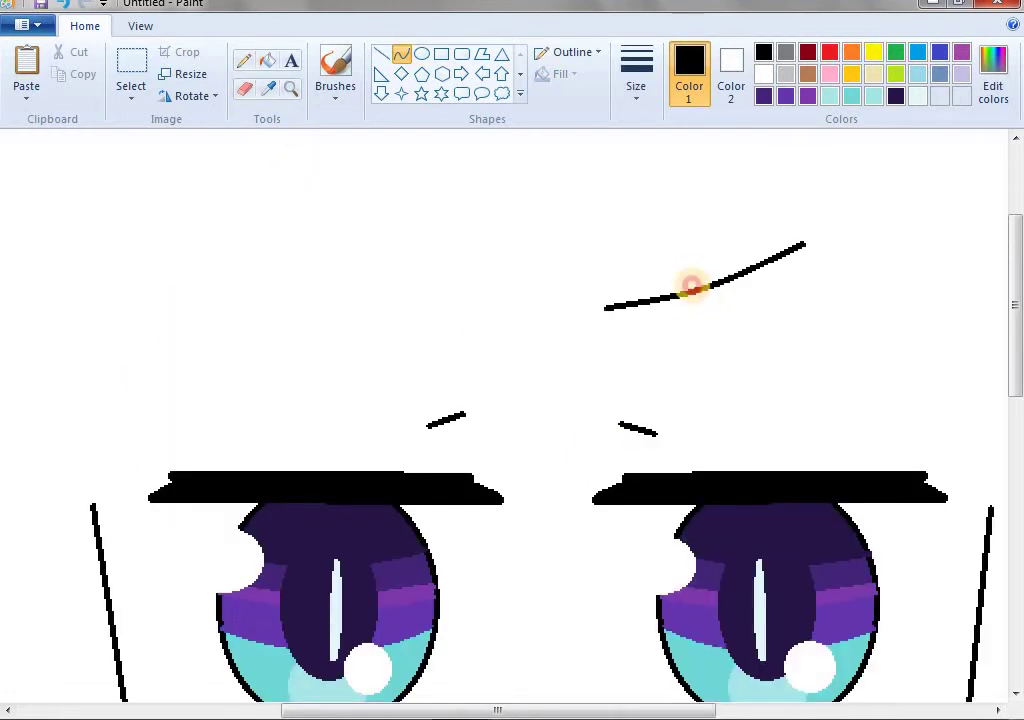
# Step: Bend the long eyebrow curve above the right eye and draw a matching curved eyebrow above the left eye
pyautogui.moveTo(690, 286); pyautogui.dragTo(686, 283)
pyautogui.click(686, 283)
pyautogui.moveTo(486, 317); pyautogui.dragTo(250, 264)
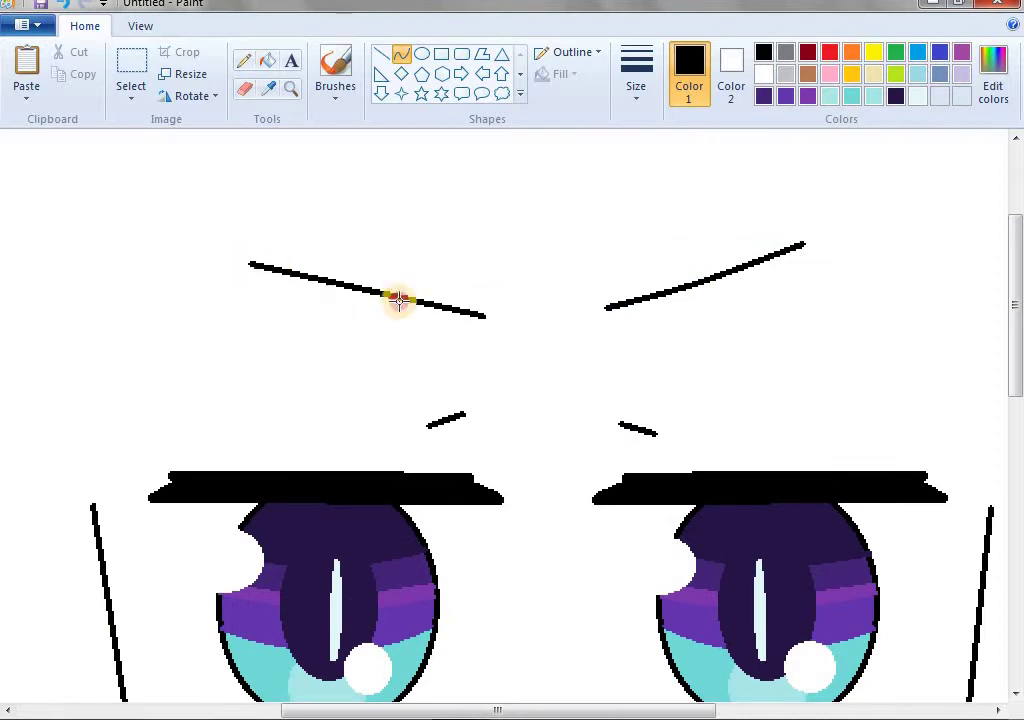
pyautogui.moveTo(399, 301); pyautogui.dragTo(411, 304)
pyautogui.scroll(-3, 744, 532)
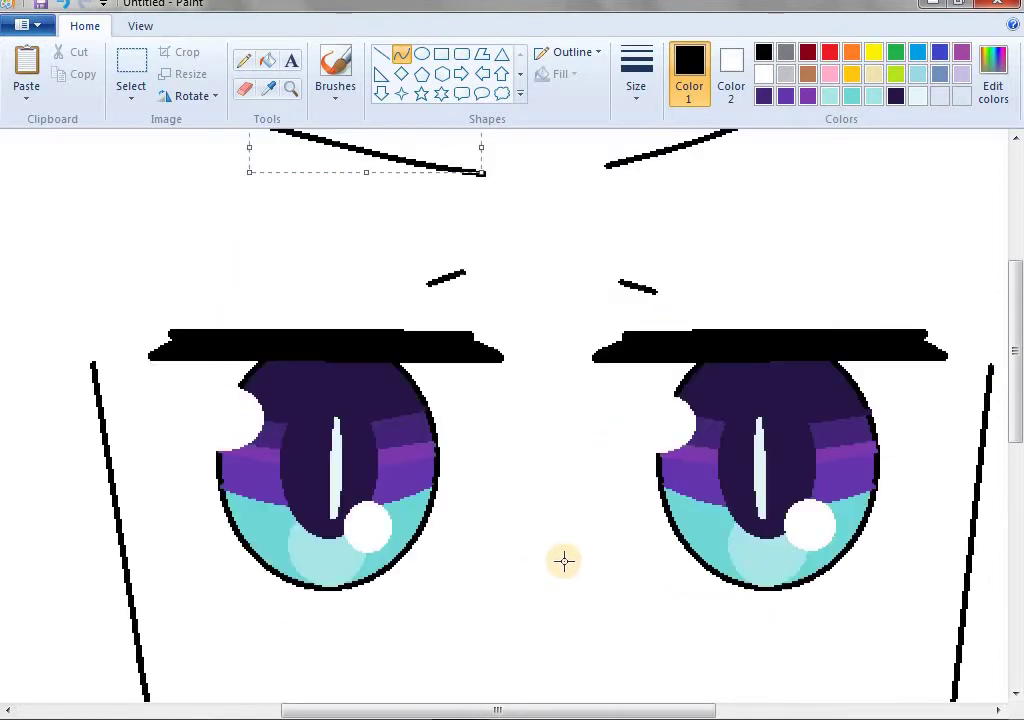
# Step: Undo the long eyebrow curves and the short slanted marks above both eyes
pyautogui.hotkey('ctrl', 'z')
pyautogui.hotkey('ctrl', 'z')
pyautogui.hotkey('ctrl', 'z')
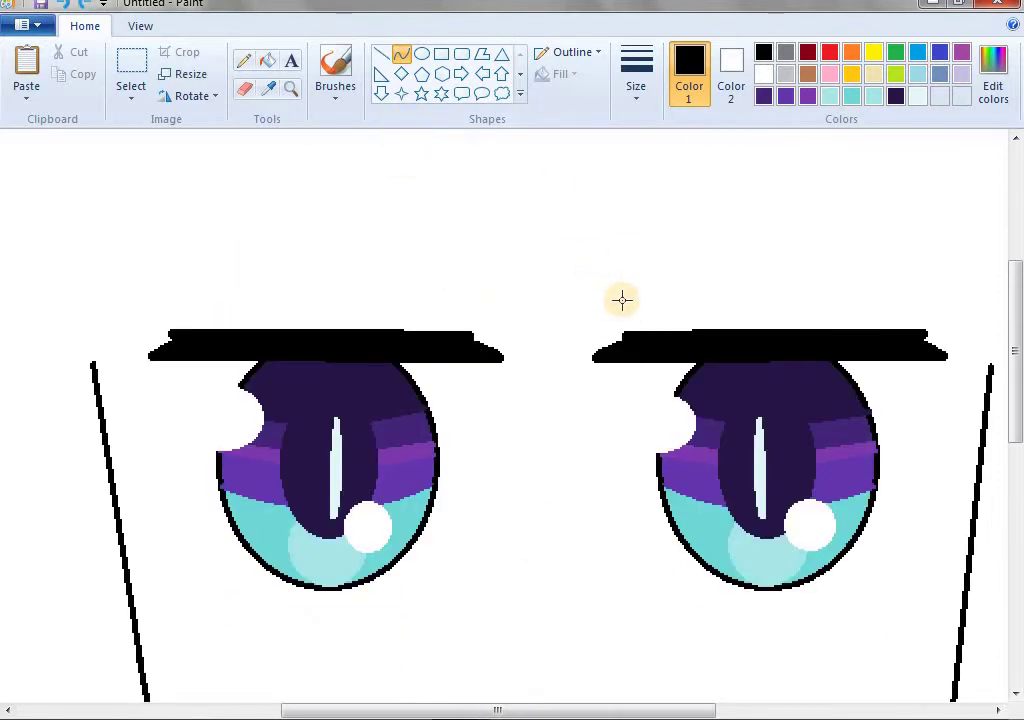
# Step: Draw short straight black brow marks above both eyes, slanting down toward the middle of the face
pyautogui.click(381, 55)
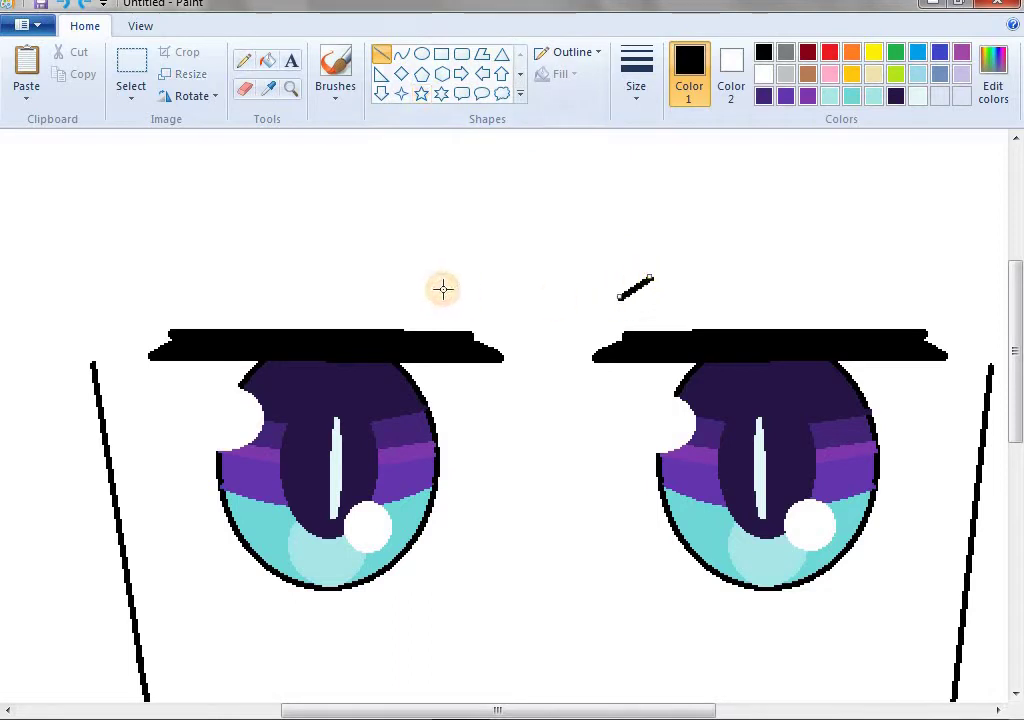
pyautogui.moveTo(441, 288); pyautogui.dragTo(468, 302)
pyautogui.scroll(-3, 564, 468)
pyautogui.moveTo(541, 470); pyautogui.dragTo(539, 496)
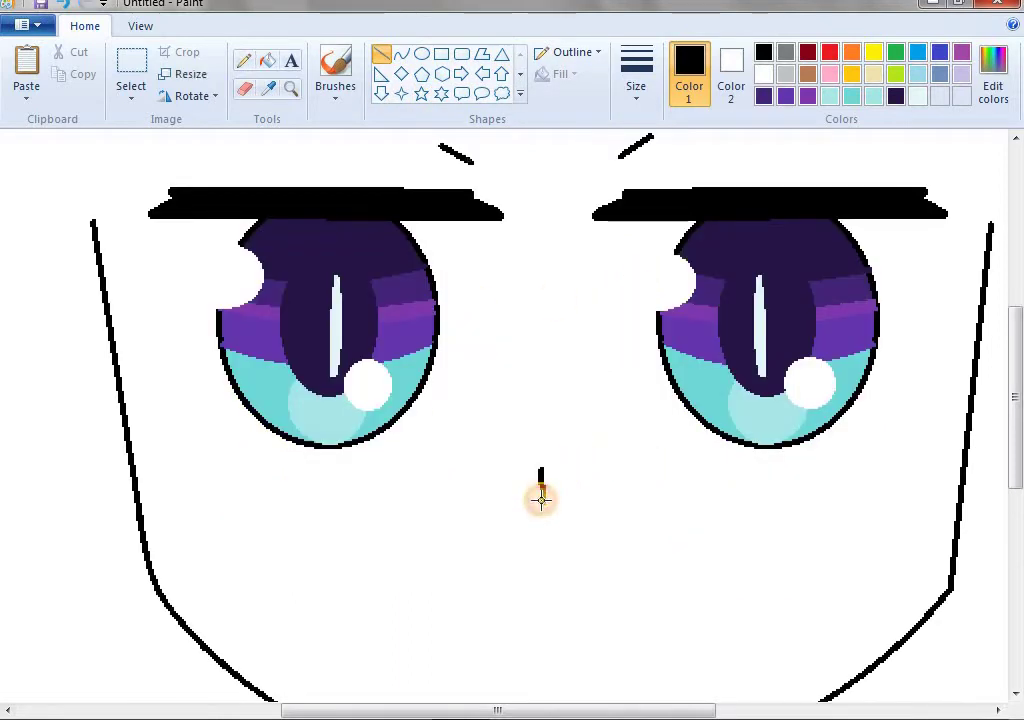
pyautogui.scroll(-3, 546, 487)
pyautogui.hotkey('ctrl', 'z')
pyautogui.moveTo(499, 446); pyautogui.dragTo(556, 444)
pyautogui.scroll(3, 578, 395)
pyautogui.hotkey('ctrl', 'z')
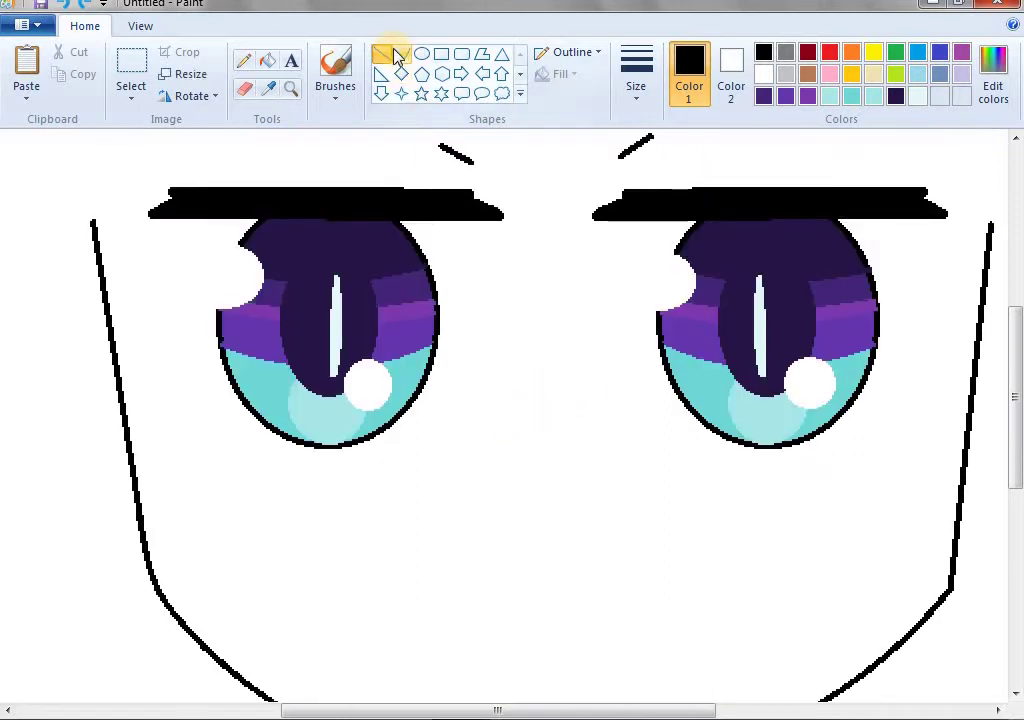
# Step: Draw a small black oval mouth centred below the eyes in the lower part of the face
pyautogui.click(421, 53)
pyautogui.moveTo(474, 545); pyautogui.dragTo(542, 613)
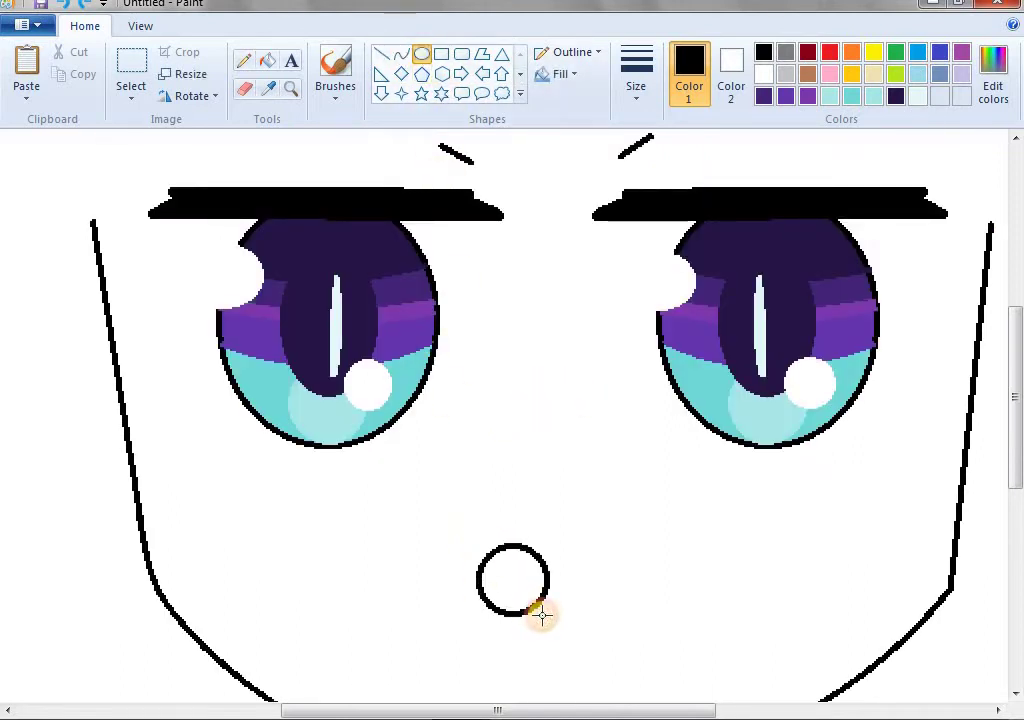
pyautogui.moveTo(507, 576); pyautogui.dragTo(530, 587)
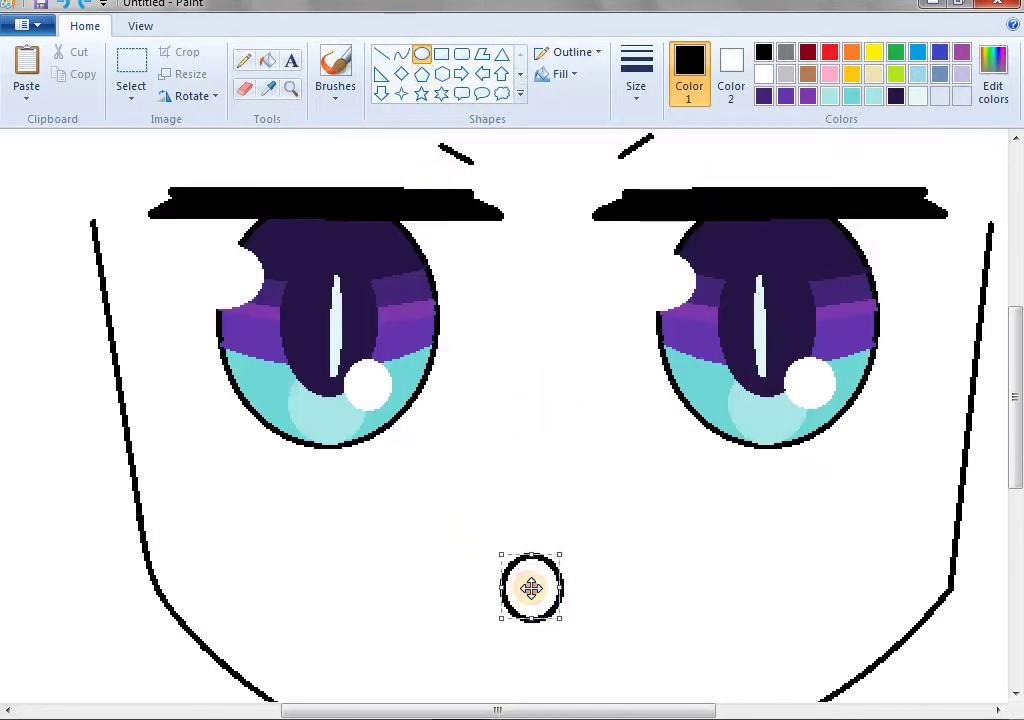
# Step: Draw a short vertical black line as the nose, midway between the eyes and above the mouth
pyautogui.click(380, 56)
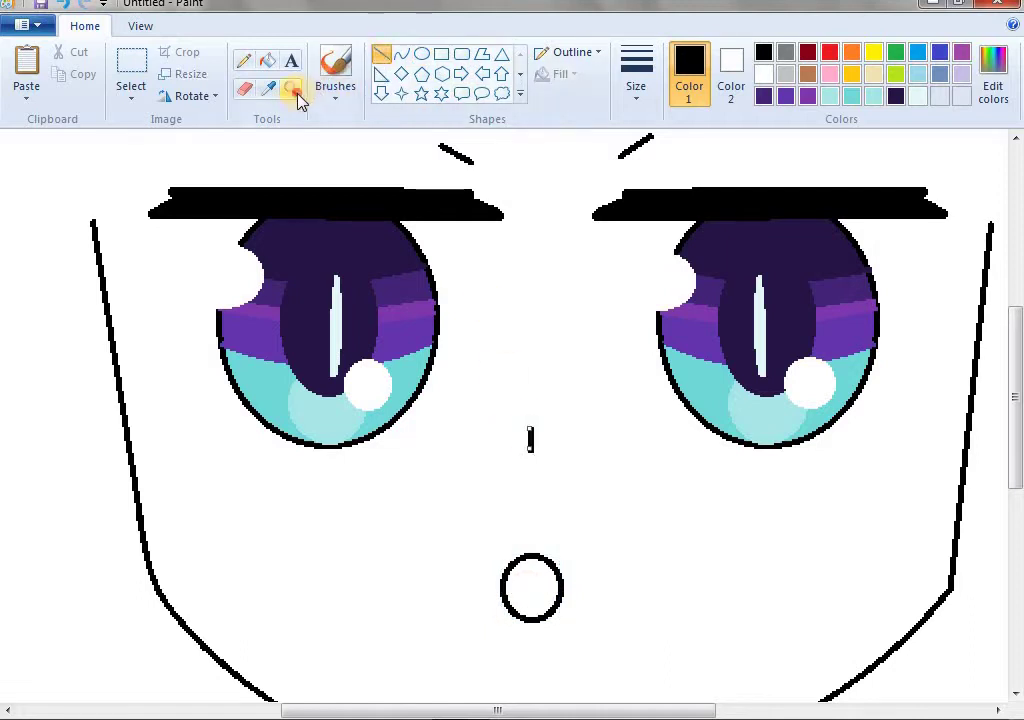
pyautogui.click(292, 90)
pyautogui.rightClick(354, 263)
pyautogui.rightClick(358, 290)
pyautogui.click(395, 340)
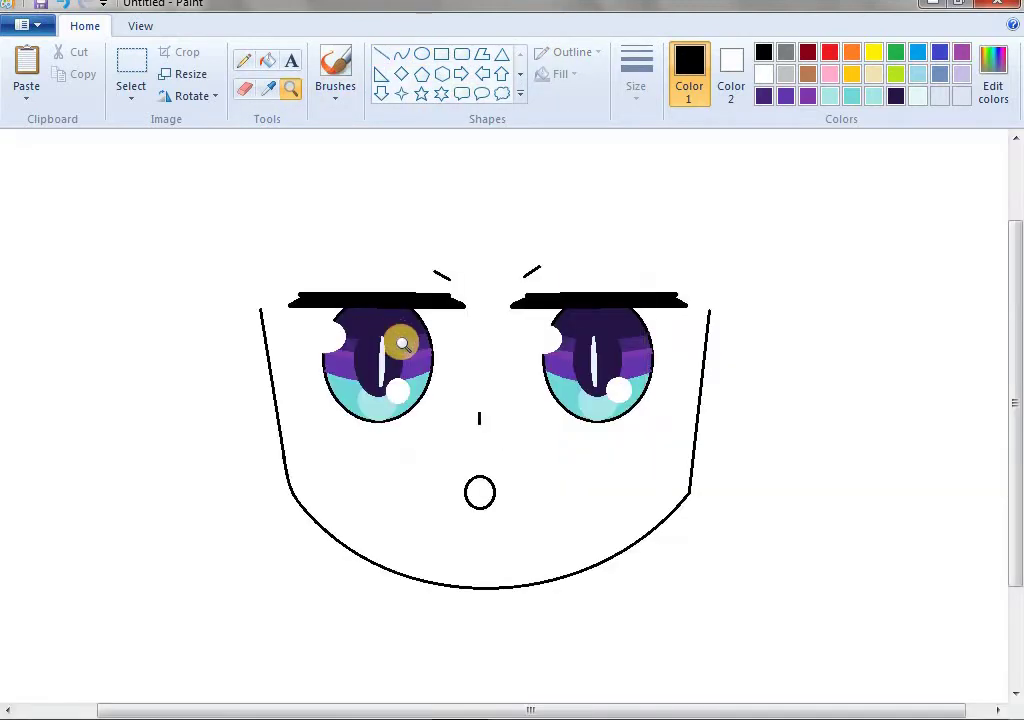
# Step: Draw a pink curved hair strand ending at the eyelash above the left eye, bowed outward away from the face's centre
pyautogui.scroll(2, 400, 300)
pyautogui.click(402, 55)
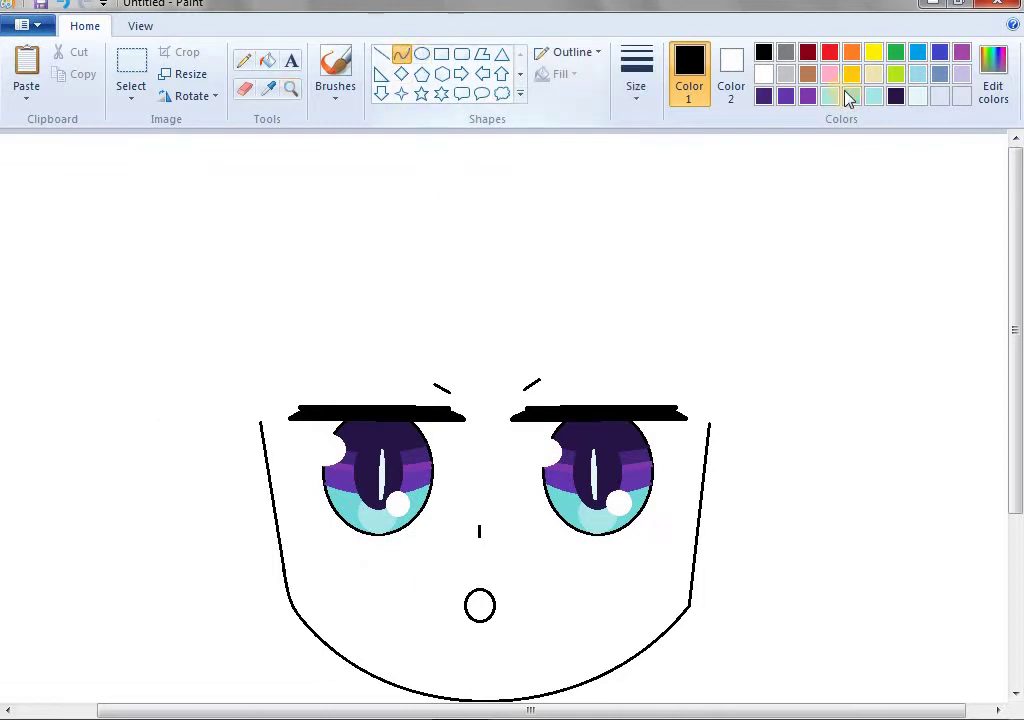
pyautogui.click(829, 75)
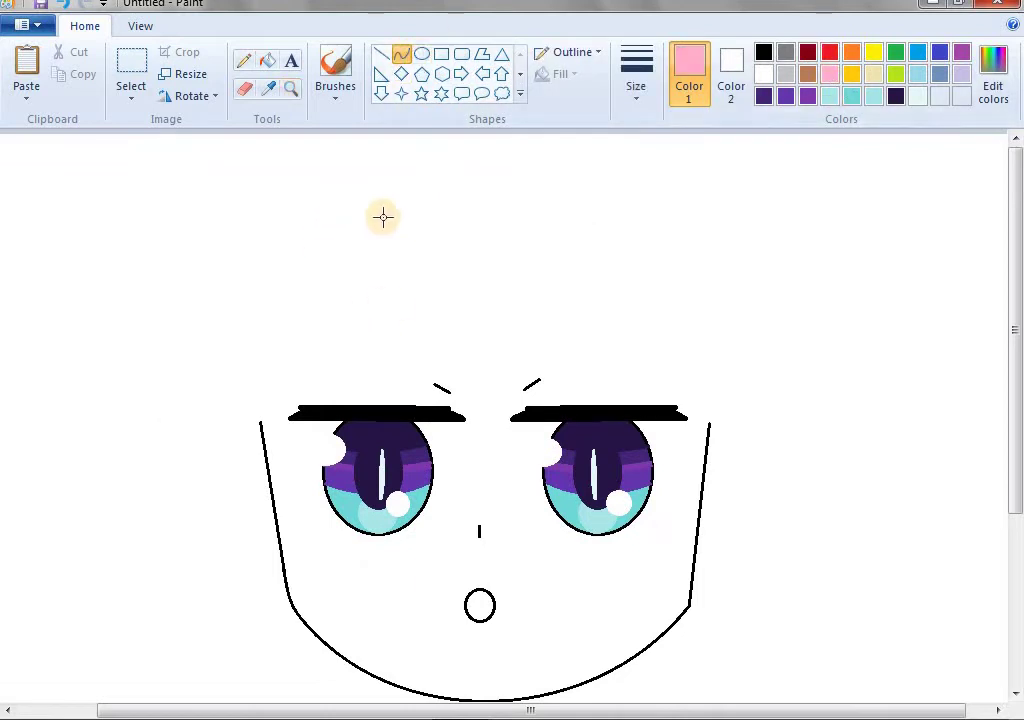
pyautogui.moveTo(383, 221); pyautogui.dragTo(382, 400)
pyautogui.moveTo(365, 314); pyautogui.dragTo(373, 361)
pyautogui.click(373, 361)
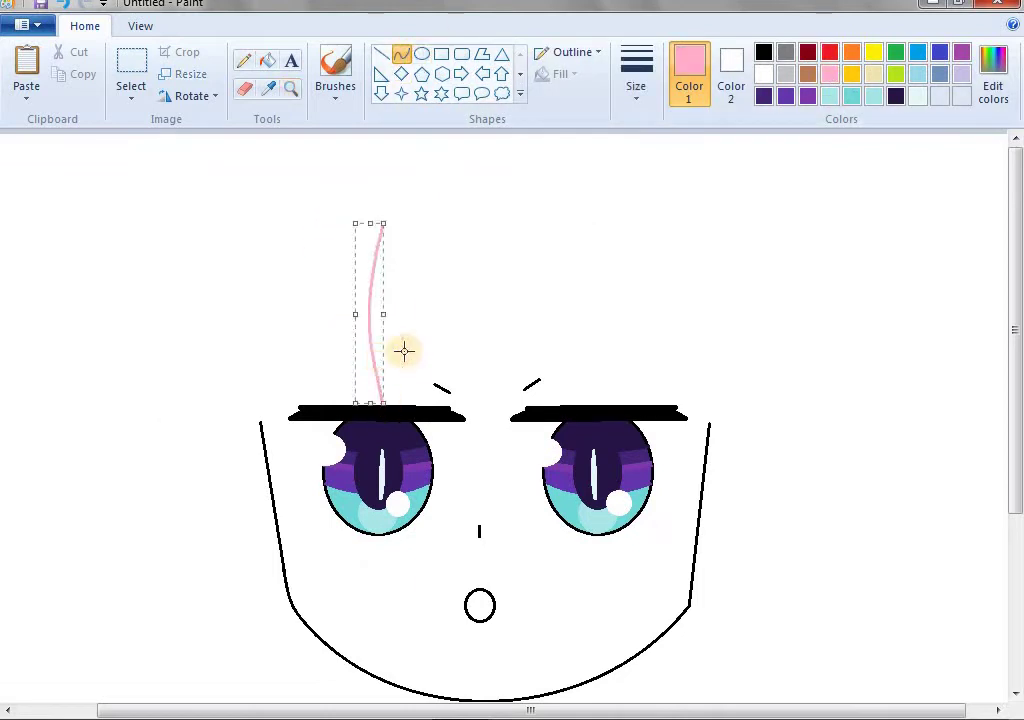
pyautogui.click(396, 270)
# Step: Add two more pink curved strands above the left eye, the innermost one taller and ending near the brow mark
pyautogui.moveTo(404, 236); pyautogui.dragTo(404, 405)
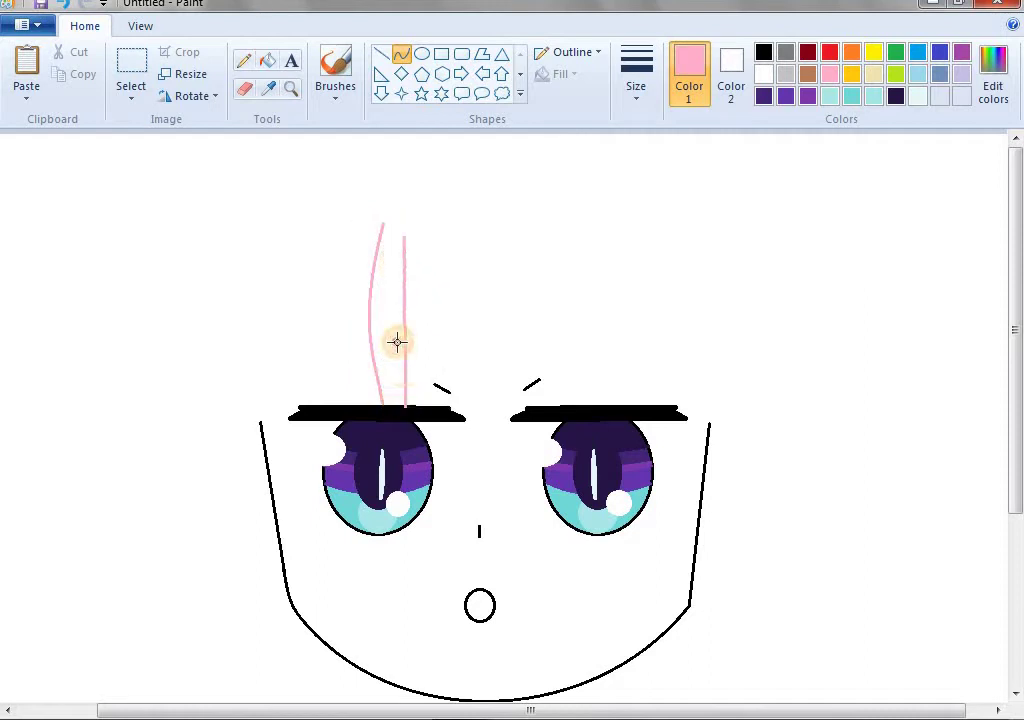
pyautogui.click(389, 343)
pyautogui.click(397, 366)
pyautogui.moveTo(397, 358); pyautogui.dragTo(394, 354)
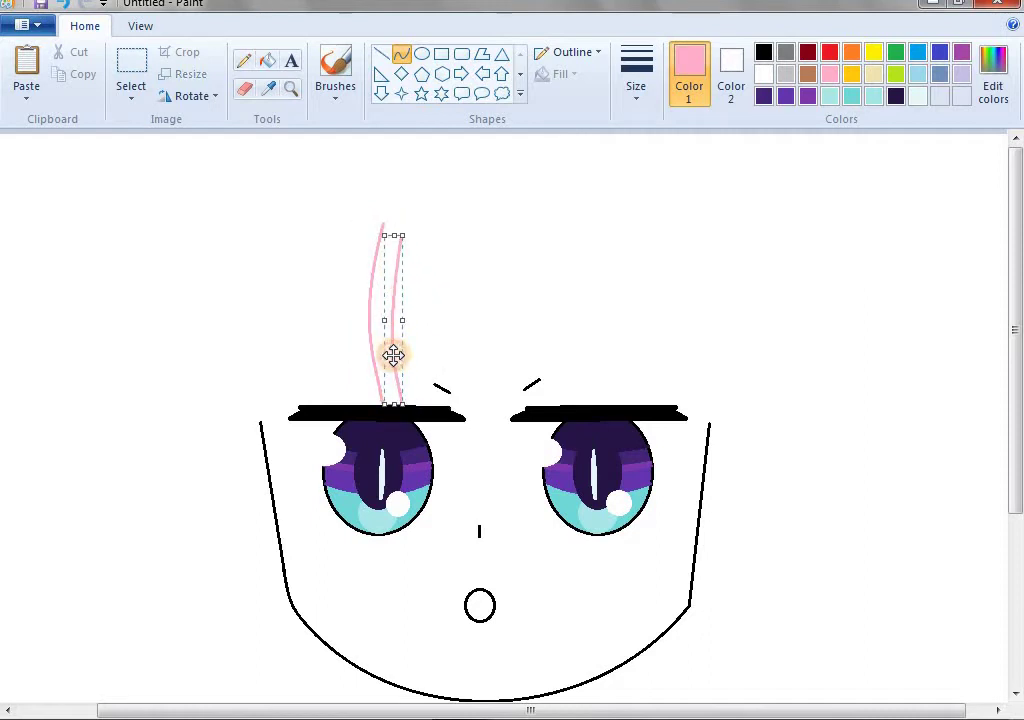
pyautogui.moveTo(411, 177); pyautogui.dragTo(432, 392)
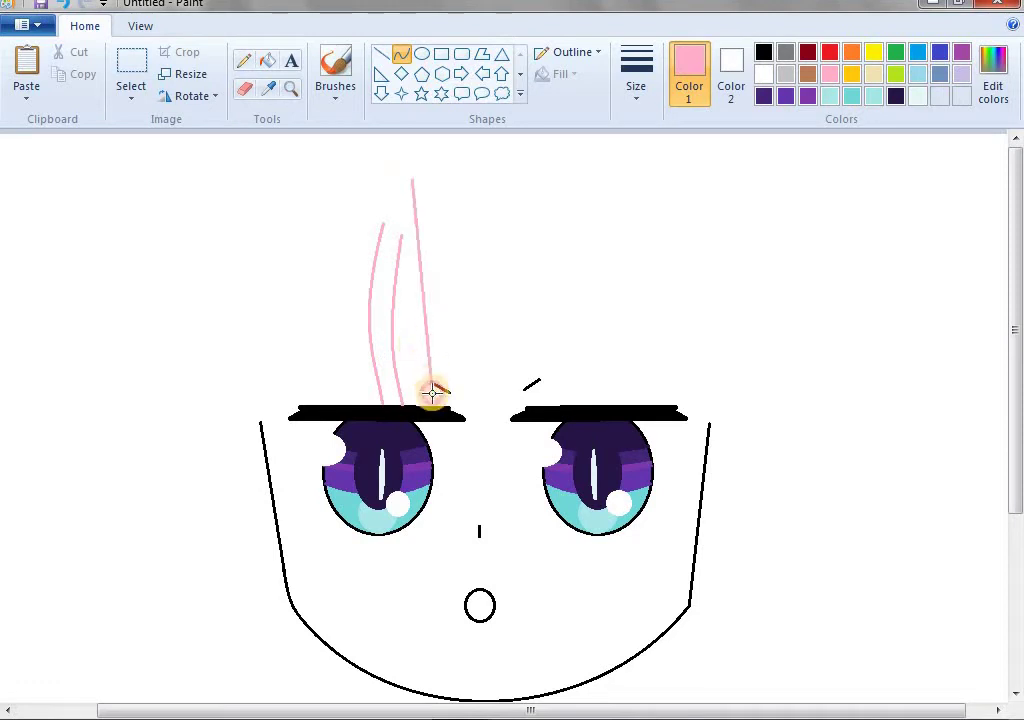
pyautogui.moveTo(407, 270); pyautogui.dragTo(412, 360)
pyautogui.click(577, 387)
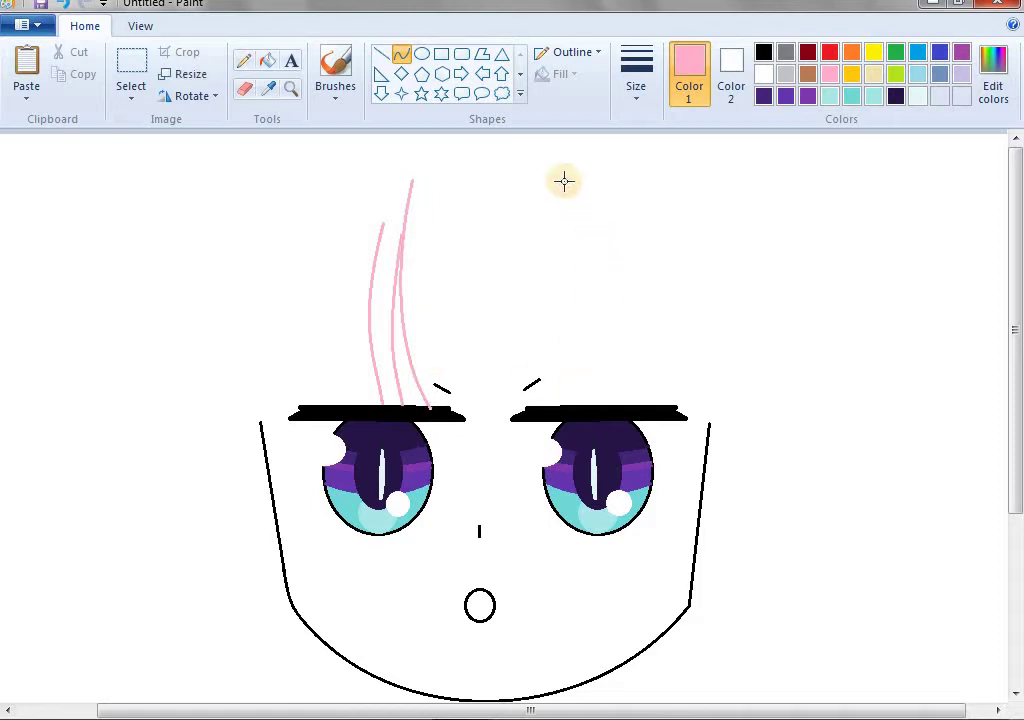
# Step: Draw two pink curved strands on the right half of the forehead and close the central fringe with a straight line along the eyelashes
pyautogui.moveTo(566, 177); pyautogui.dragTo(572, 405)
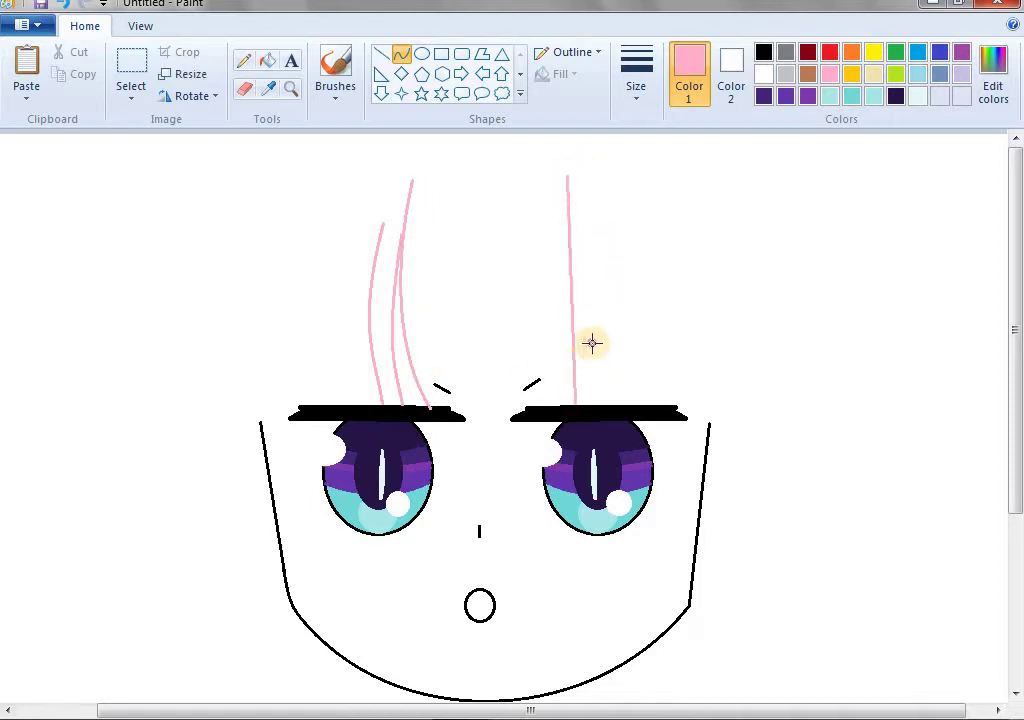
pyautogui.moveTo(590, 343); pyautogui.dragTo(512, 400)
pyautogui.click(515, 328)
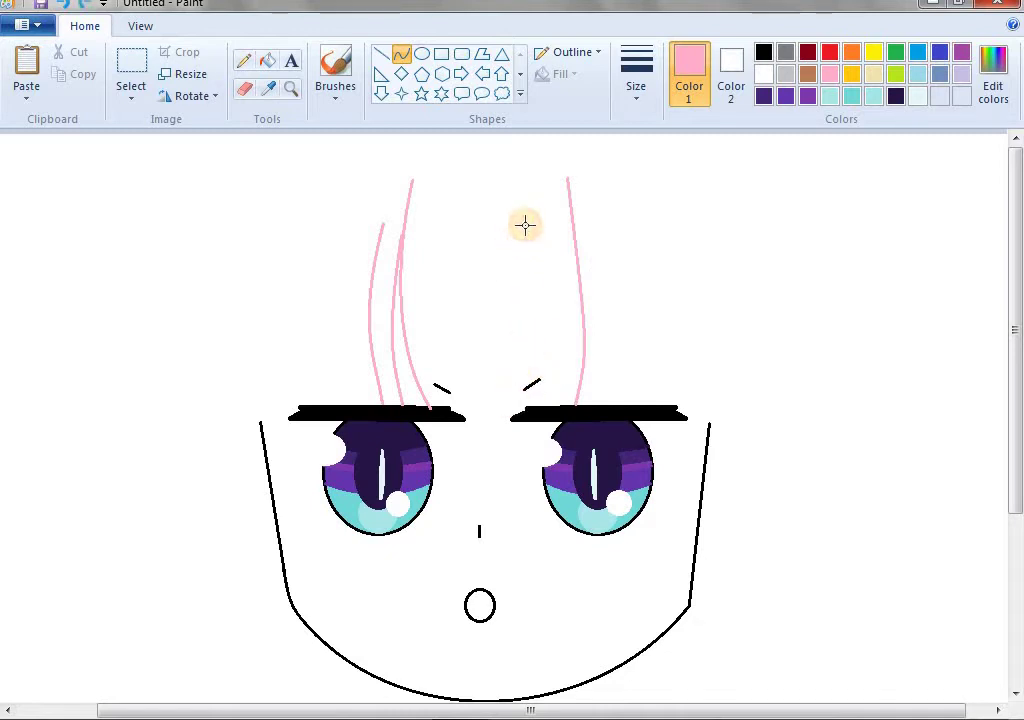
pyautogui.moveTo(524, 226); pyautogui.dragTo(518, 398)
pyautogui.click(527, 335)
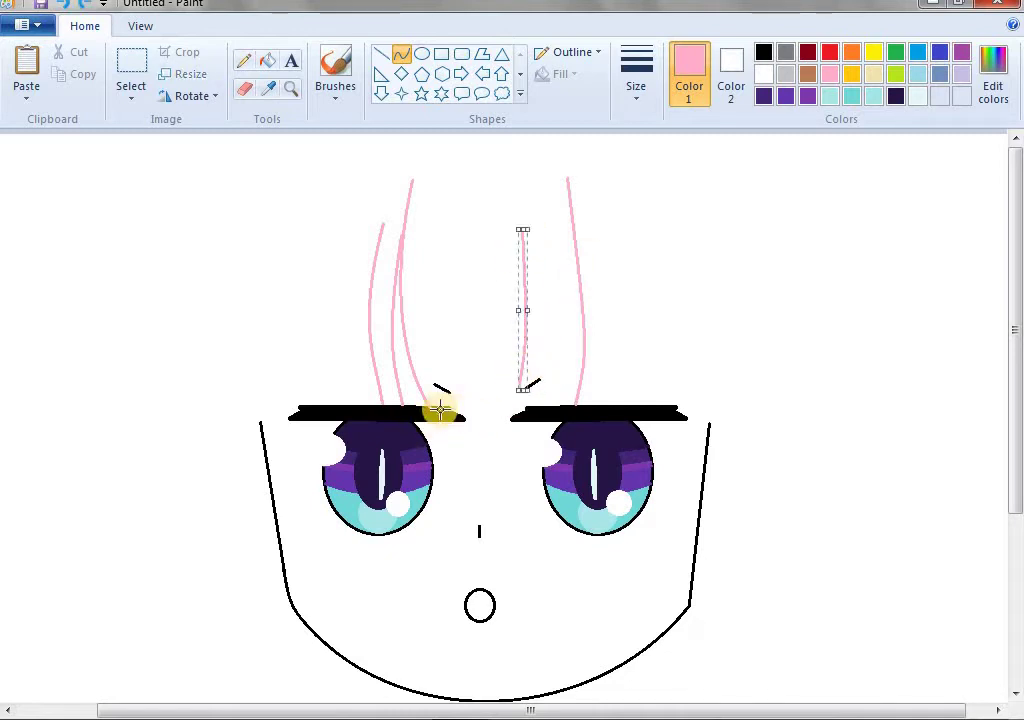
pyautogui.moveTo(440, 410); pyautogui.dragTo(572, 404)
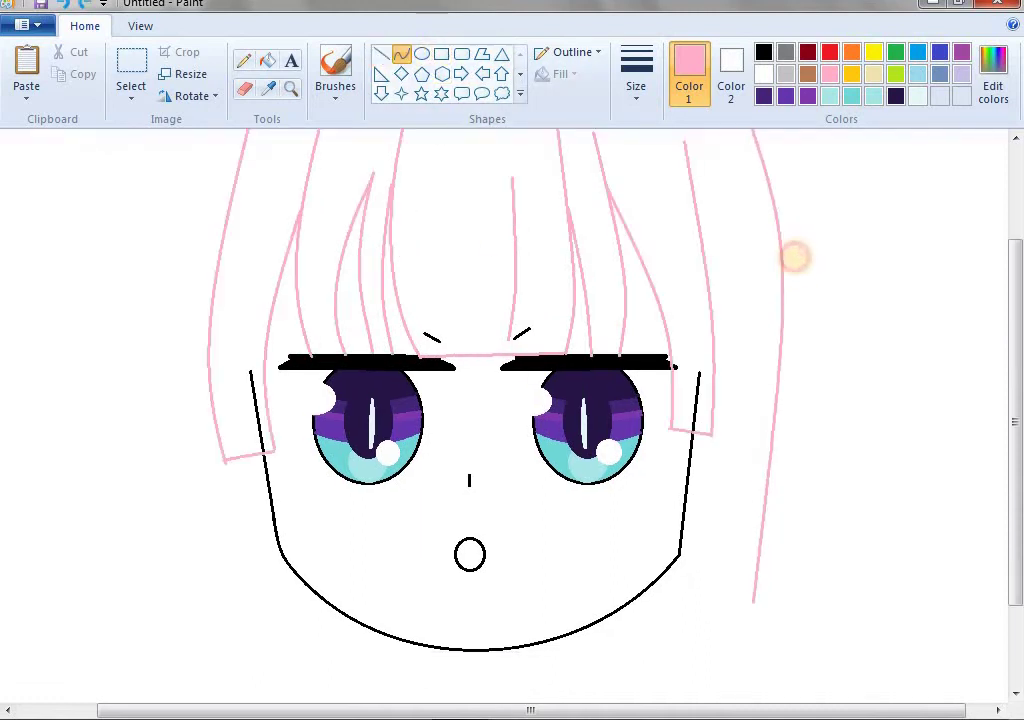
# Step: Bend the long pink outer strand right of the face and extend its lower end with a curve that flares outward
pyautogui.moveTo(795, 256)
pyautogui.mouseDown()
pyautogui.moveTo(802, 425)
pyautogui.moveTo(802, 409)
pyautogui.moveTo(764, 403)
pyautogui.mouseUp()
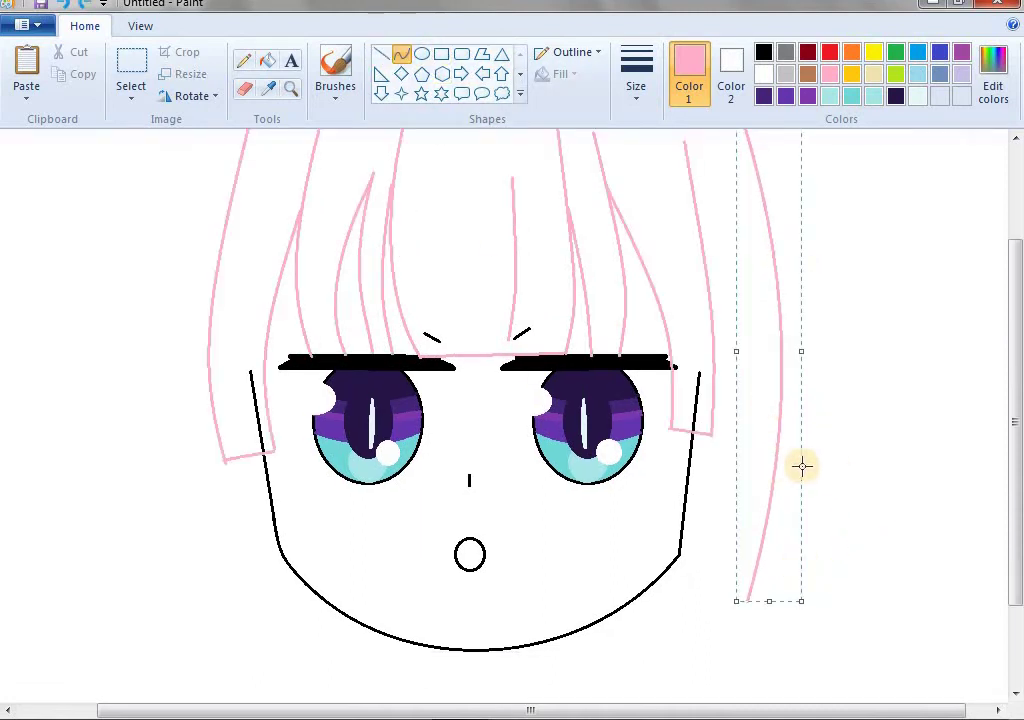
pyautogui.scroll(3, 802, 465)
pyautogui.scroll(-5, 801, 554)
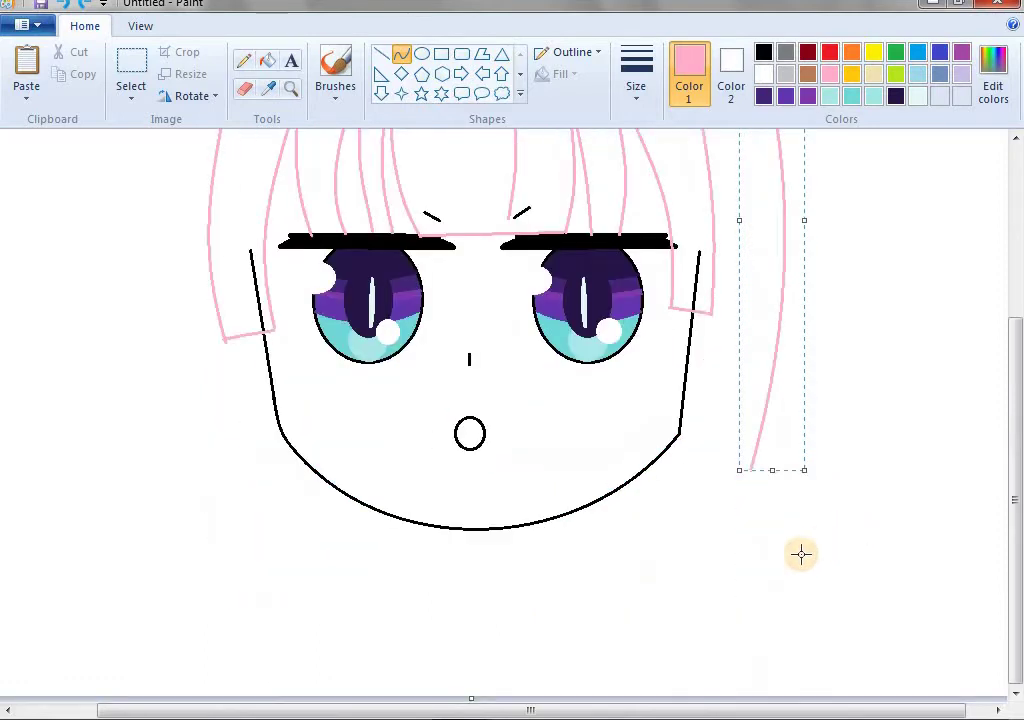
pyautogui.moveTo(763, 381); pyautogui.dragTo(766, 340)
pyautogui.click(743, 441)
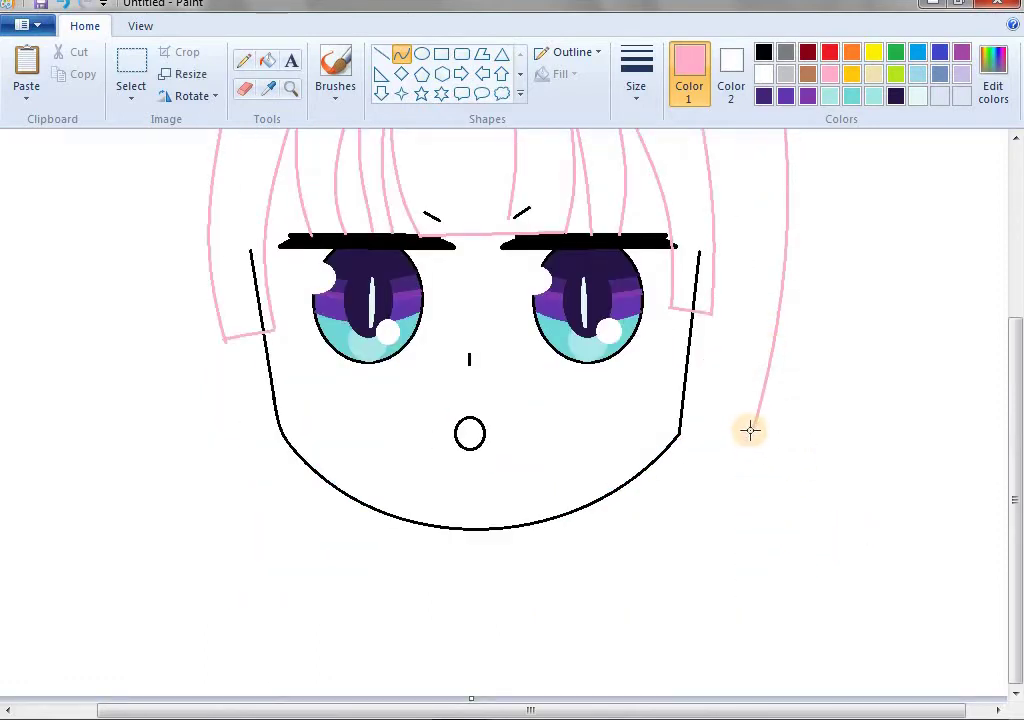
pyautogui.moveTo(754, 430); pyautogui.dragTo(798, 576)
pyautogui.moveTo(740, 480)
pyautogui.mouseDown()
pyautogui.moveTo(727, 489)
pyautogui.moveTo(731, 542)
pyautogui.moveTo(754, 518)
pyautogui.mouseUp()
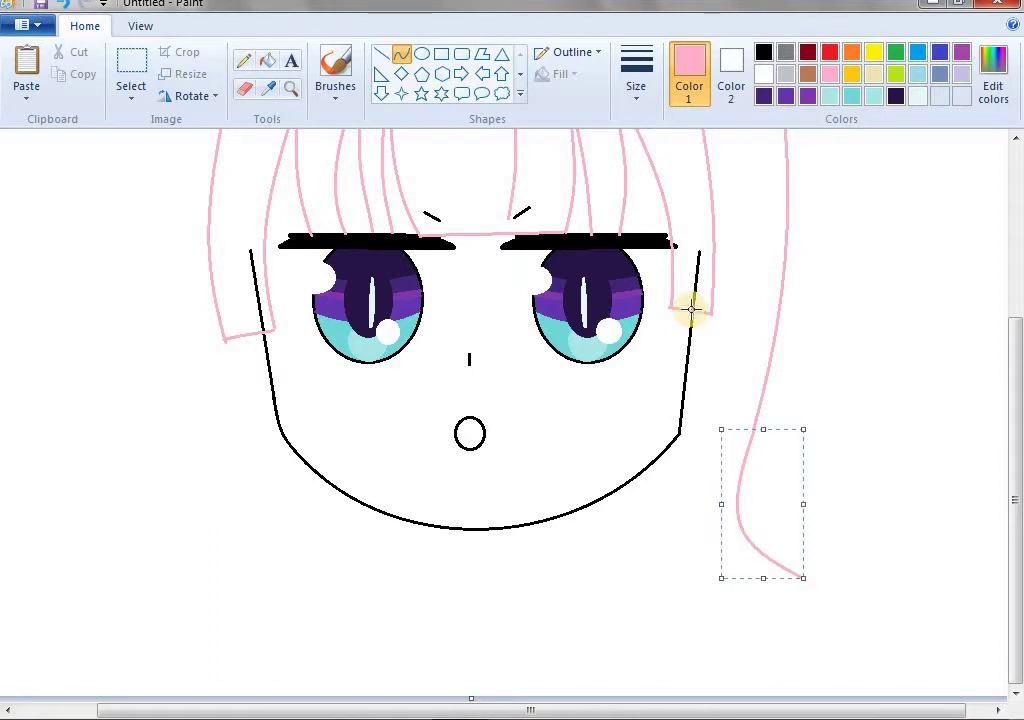
# Step: Draw the inner edge of the right lock as a pink S-curve from the side fringe down past the jaw
pyautogui.moveTo(691, 309); pyautogui.dragTo(716, 608)
pyautogui.moveTo(709, 455)
pyautogui.mouseDown()
pyautogui.moveTo(619, 469)
pyautogui.moveTo(591, 515)
pyautogui.moveTo(601, 517)
pyautogui.mouseUp()
pyautogui.click(770, 530)
# Step: Close the lower end of the right lock with two pink curves that form a split, rounded tip
pyautogui.moveTo(689, 541)
pyautogui.mouseDown()
pyautogui.moveTo(811, 593)
pyautogui.moveTo(789, 578)
pyautogui.moveTo(804, 580)
pyautogui.mouseUp()
pyautogui.moveTo(754, 568); pyautogui.dragTo(750, 623)
pyautogui.moveTo(773, 608); pyautogui.dragTo(792, 600)
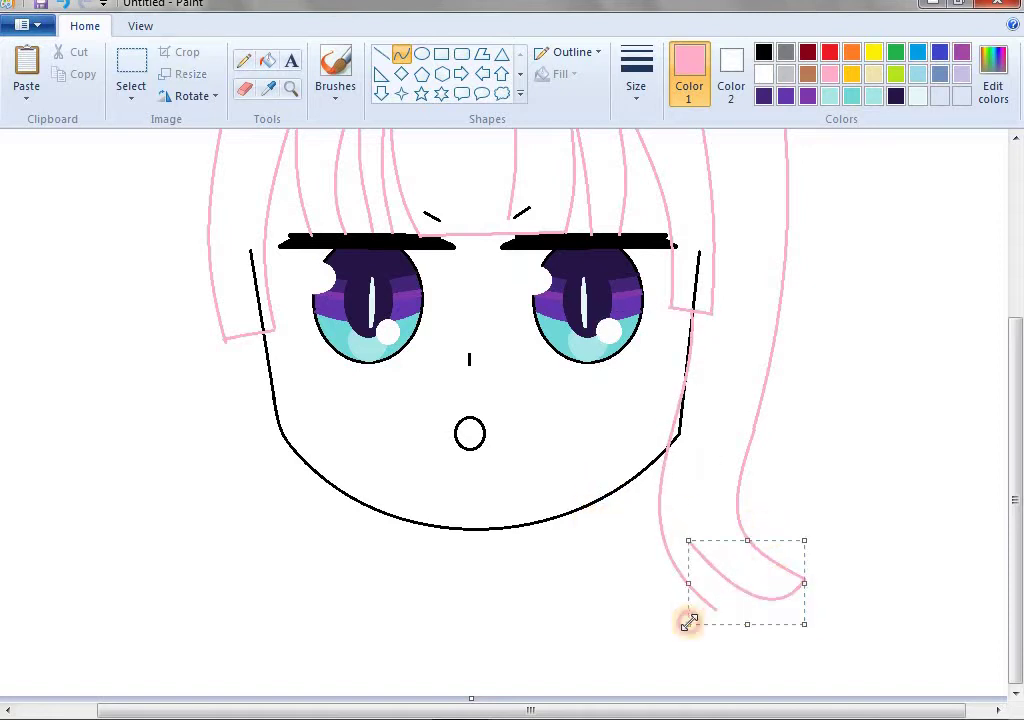
pyautogui.click(604, 541)
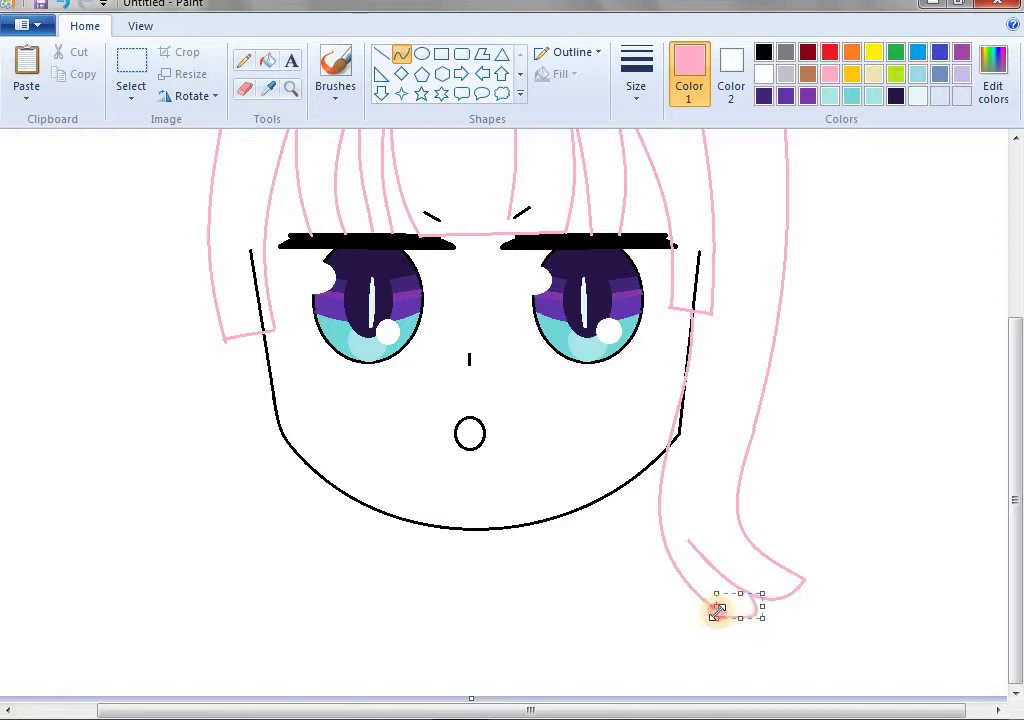
pyautogui.click(743, 645)
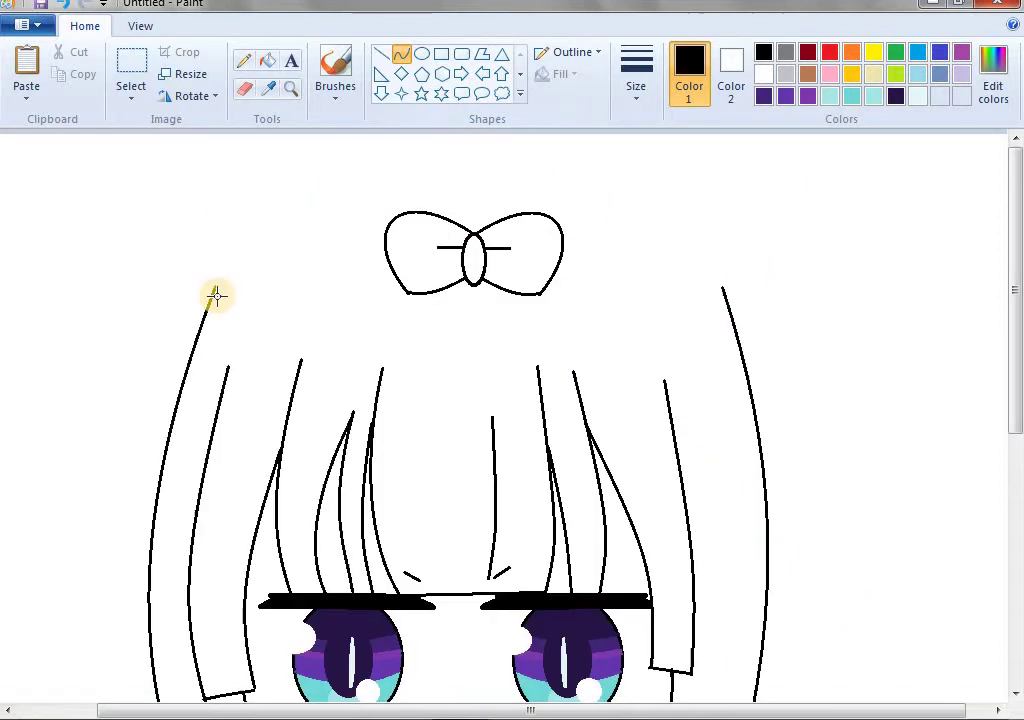
# Step: Try to draw a black arched head outline from the bow's left loop to the left outer hair strand
pyautogui.moveTo(391, 275); pyautogui.dragTo(194, 338)
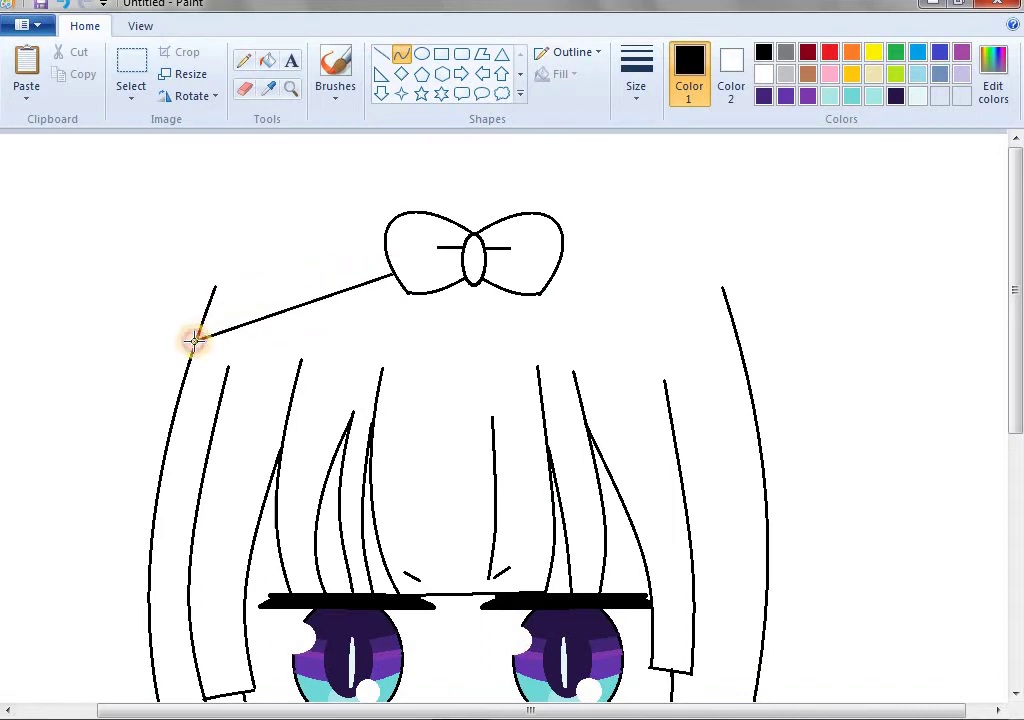
pyautogui.moveTo(292, 306); pyautogui.dragTo(290, 290)
pyautogui.moveTo(234, 310); pyautogui.dragTo(331, 219)
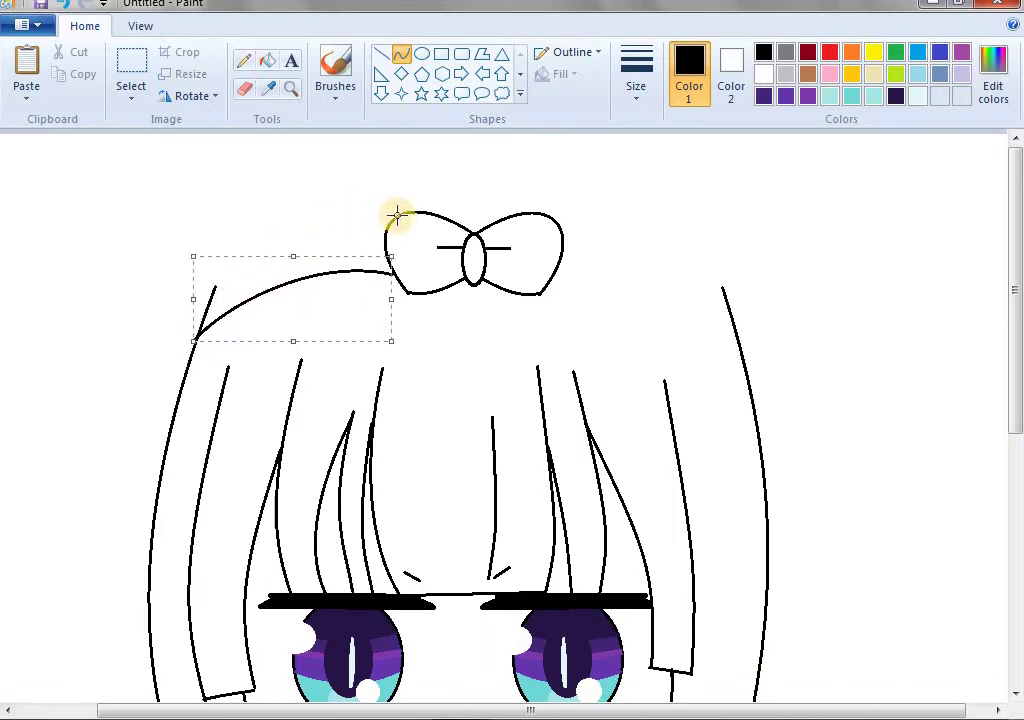
pyautogui.moveTo(397, 215); pyautogui.dragTo(313, 219)
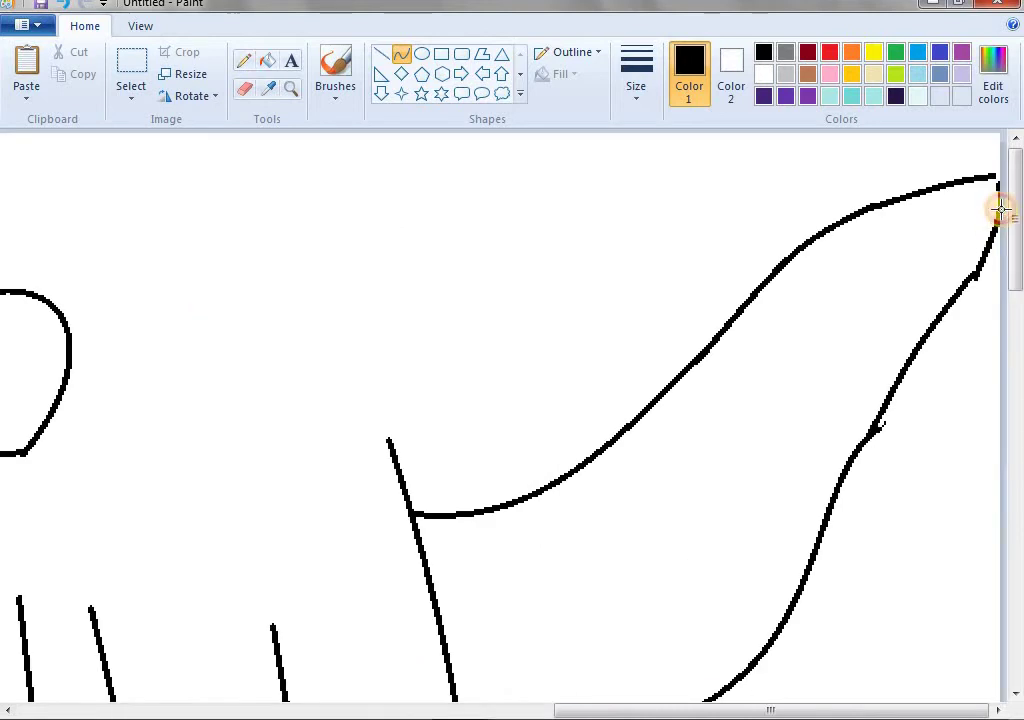
# Step: Close the tip of the right pigtail with a short curve and erase the stray marks on its lower edge
pyautogui.moveTo(987, 204); pyautogui.dragTo(985, 198)
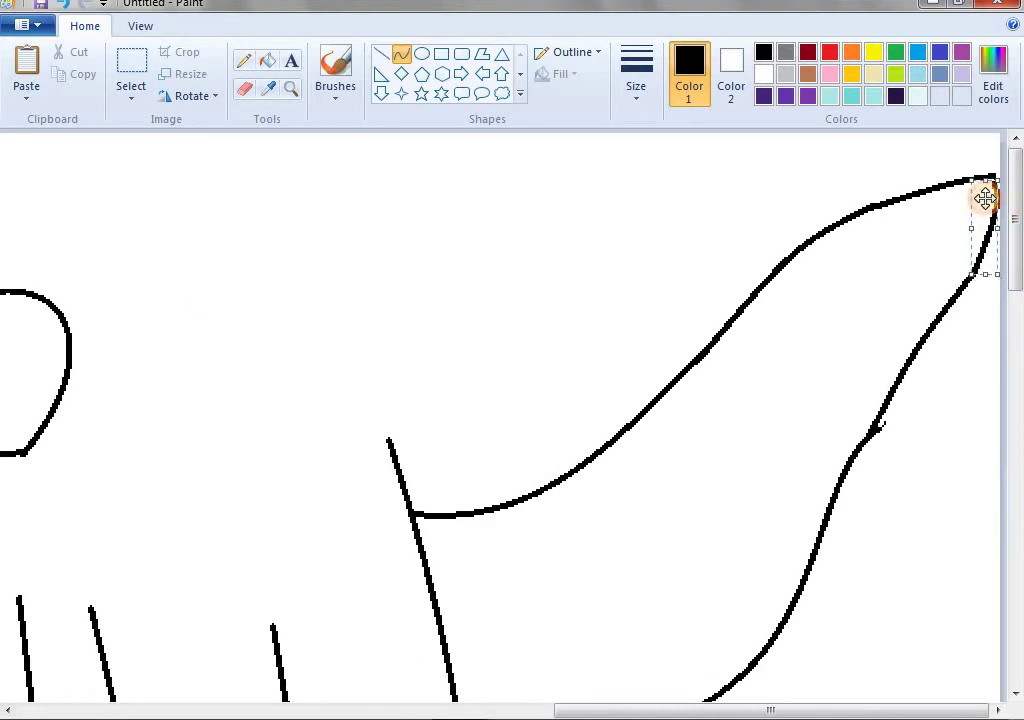
pyautogui.click(775, 549)
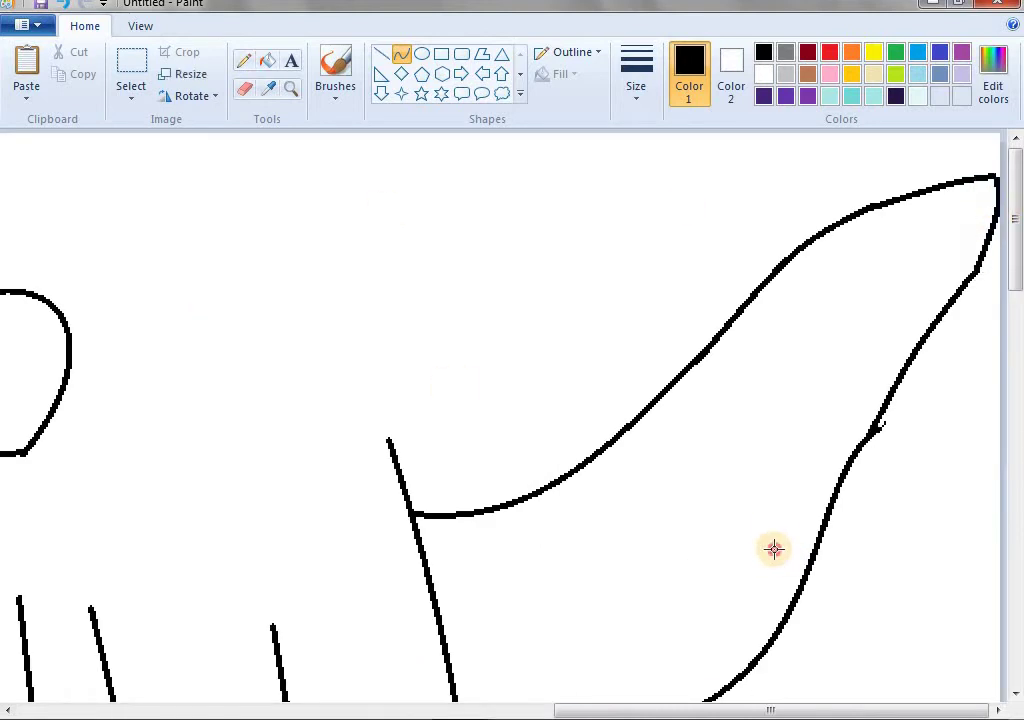
pyautogui.click(250, 97)
pyautogui.moveTo(894, 407); pyautogui.dragTo(897, 438)
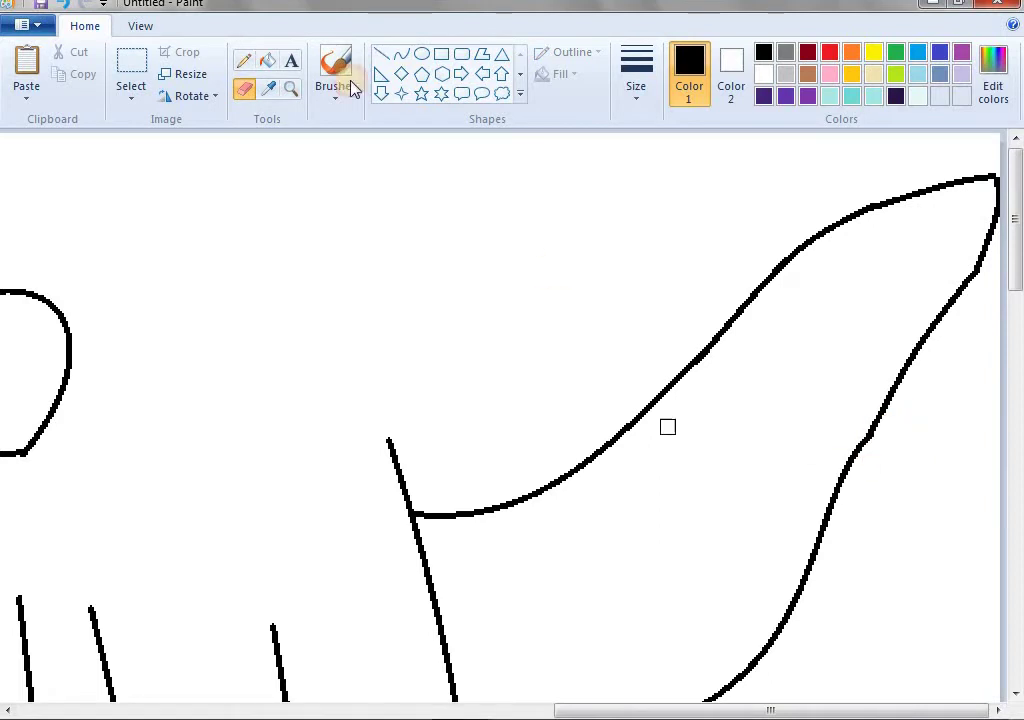
# Step: Try to outline the left pigtail with two steep black curves rising from the left outer hair strand
pyautogui.click(290, 89)
pyautogui.rightClick(349, 243)
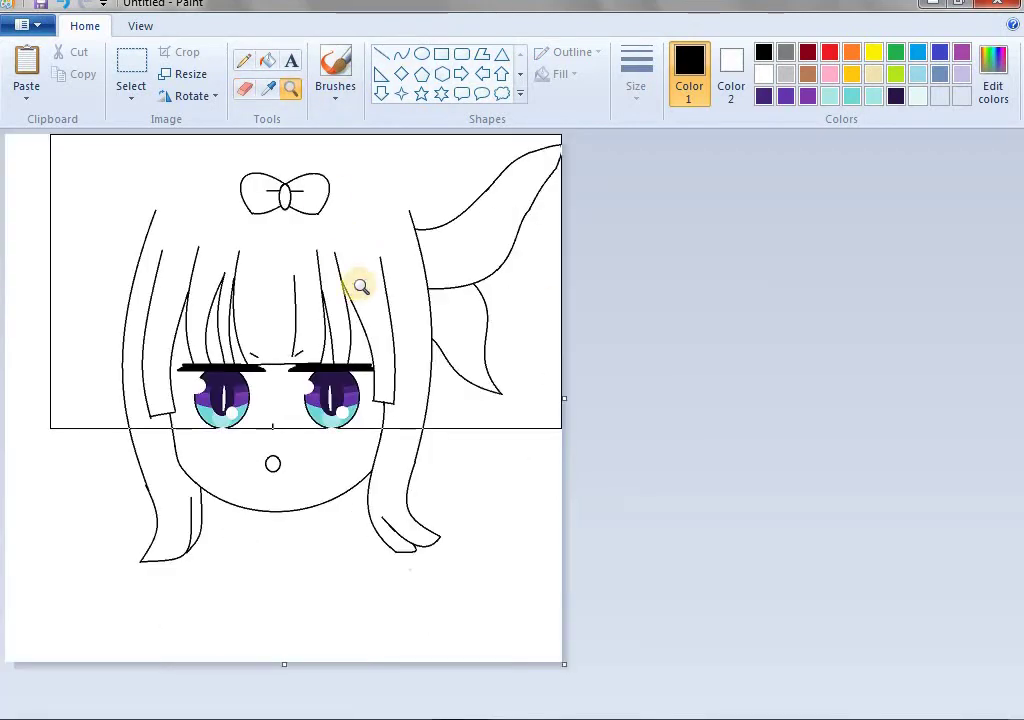
pyautogui.click(380, 272)
pyautogui.click(403, 53)
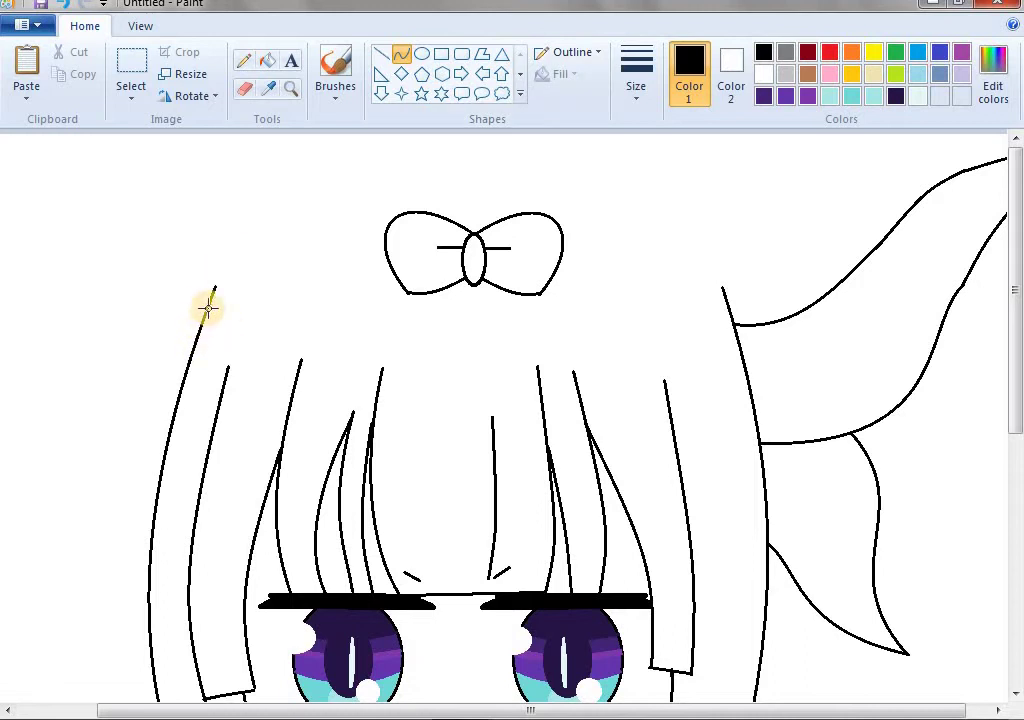
pyautogui.moveTo(207, 308); pyautogui.dragTo(82, 96)
pyautogui.moveTo(112, 208); pyautogui.dragTo(71, 293)
pyautogui.moveTo(70, 190); pyautogui.dragTo(108, 141)
pyautogui.click(42, 350)
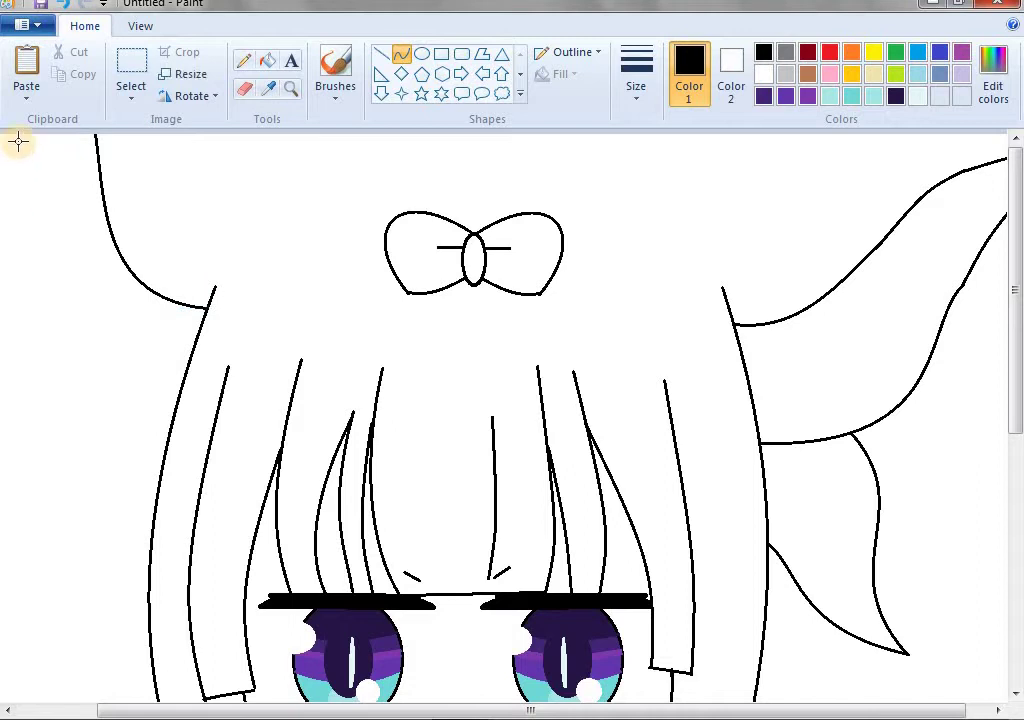
pyautogui.moveTo(175, 408); pyautogui.dragTo(4, 100)
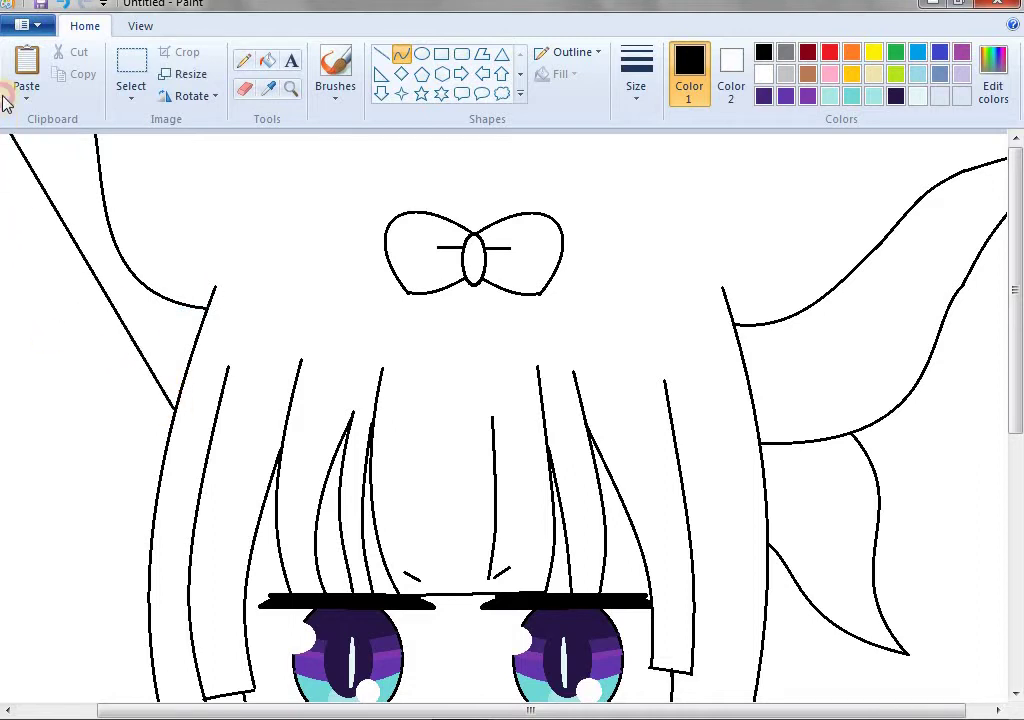
pyautogui.moveTo(105, 348)
pyautogui.mouseDown()
pyautogui.moveTo(43, 402)
pyautogui.moveTo(20, 380)
pyautogui.mouseUp()
pyautogui.moveTo(37, 222); pyautogui.dragTo(3, 293)
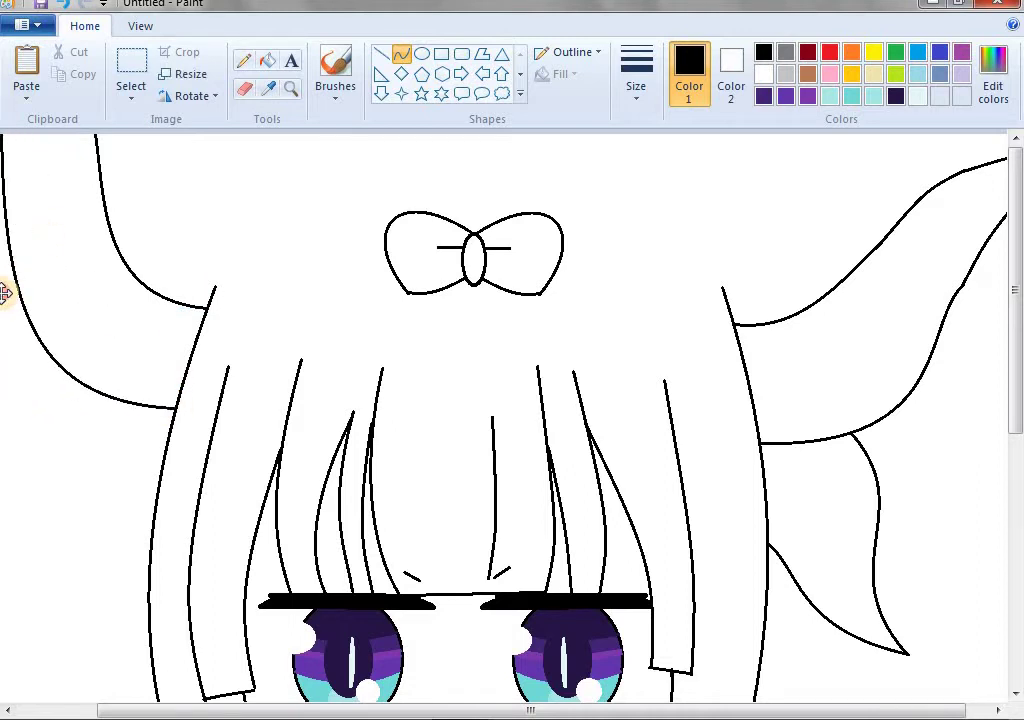
# Step: Undo the two steep curves of the left pigtail
pyautogui.scroll(-2, 357, 530)
pyautogui.scroll(2, 357, 530)
pyautogui.hotkey('ctrl', 'z')
pyautogui.hotkey('ctrl', 'z')
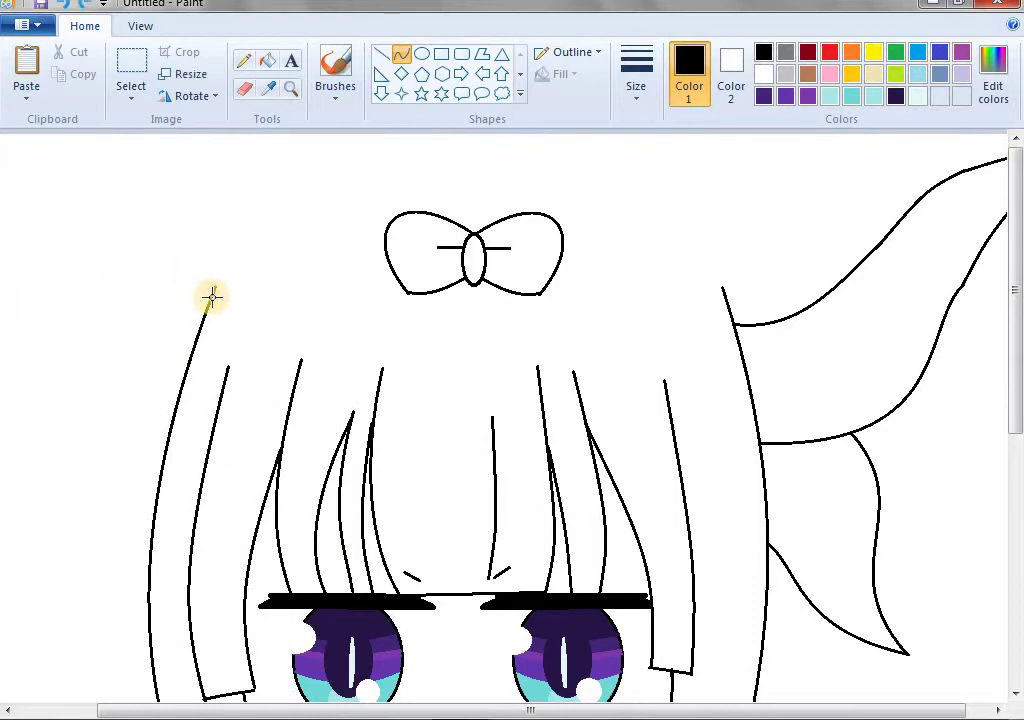
# Step: Draw the left pigtail's upper edge as a black S-curve rising outward from the left outer strand and stretch it toward the canvas corner
pyautogui.moveTo(212, 298); pyautogui.dragTo(36, 160)
pyautogui.moveTo(112, 283); pyautogui.dragTo(97, 294)
pyautogui.moveTo(98, 178); pyautogui.dragTo(104, 170)
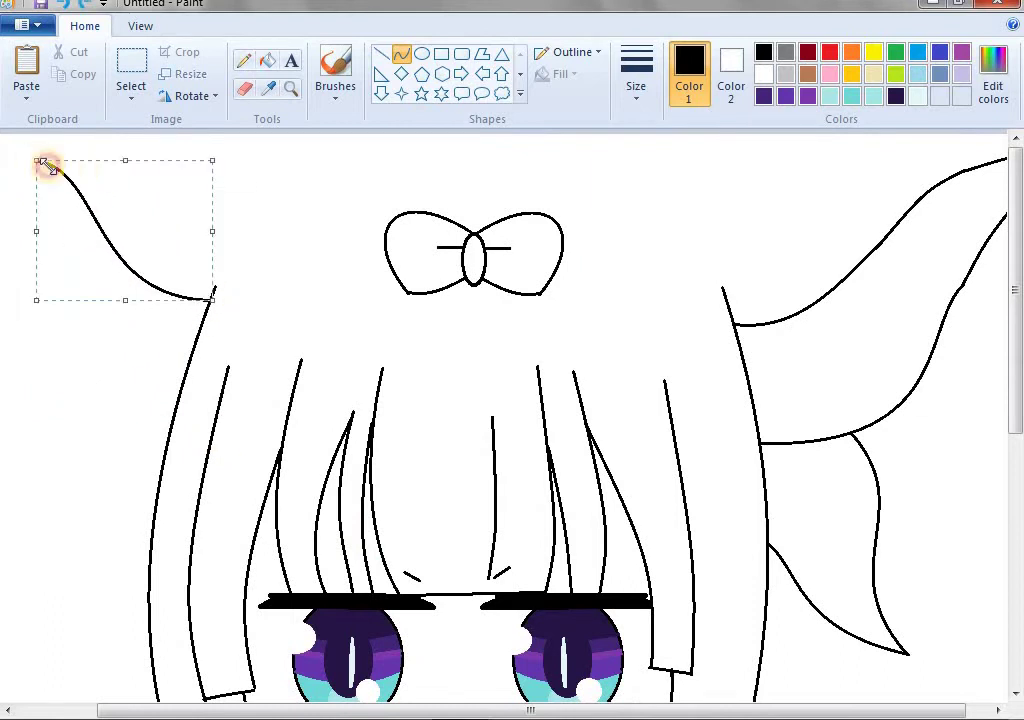
pyautogui.moveTo(29, 151); pyautogui.dragTo(4, 128)
pyautogui.click(112, 421)
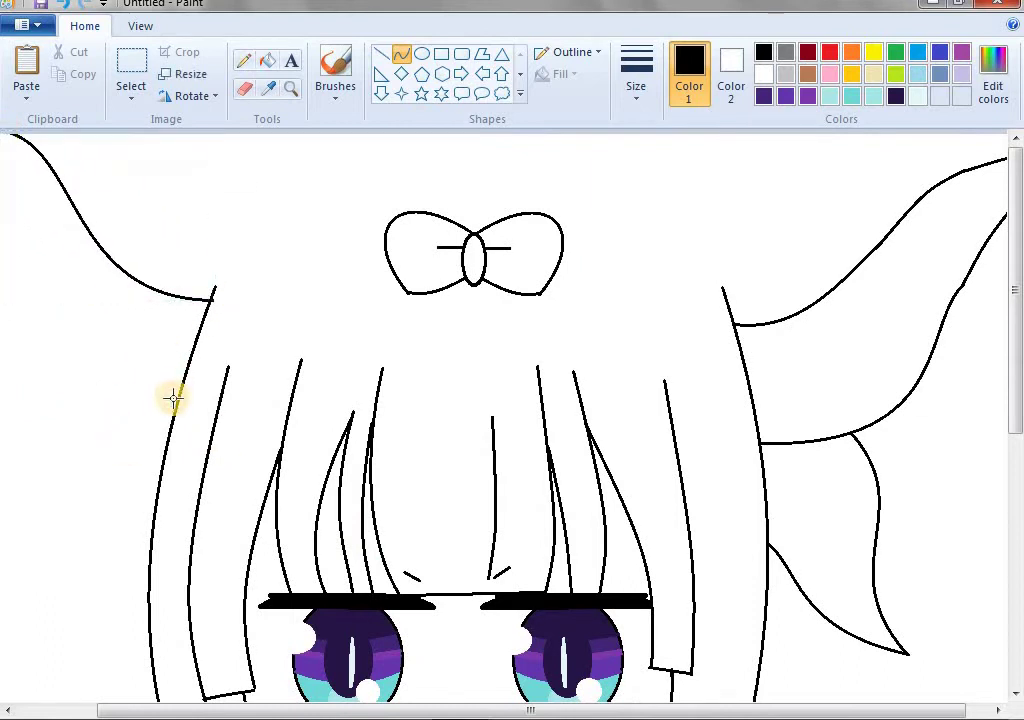
pyautogui.scroll(-3, 157, 407)
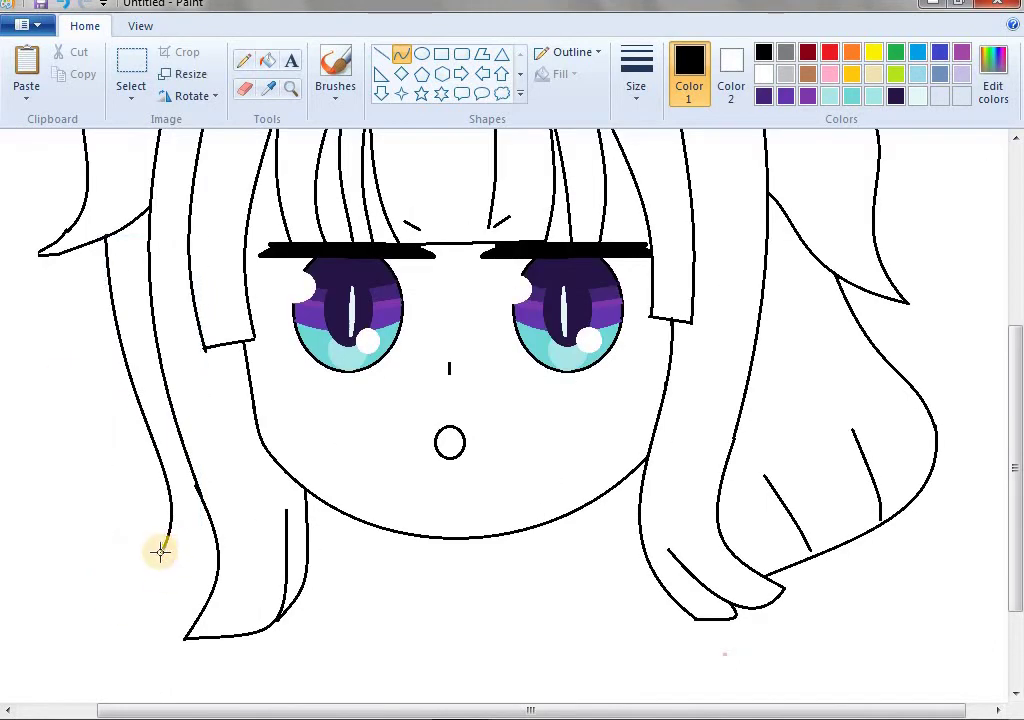
# Step: Close the lower end of the left outer hair strand with a short rounded black curve
pyautogui.moveTo(160, 552); pyautogui.dragTo(210, 600)
pyautogui.moveTo(153, 576); pyautogui.dragTo(146, 586)
pyautogui.click(178, 603)
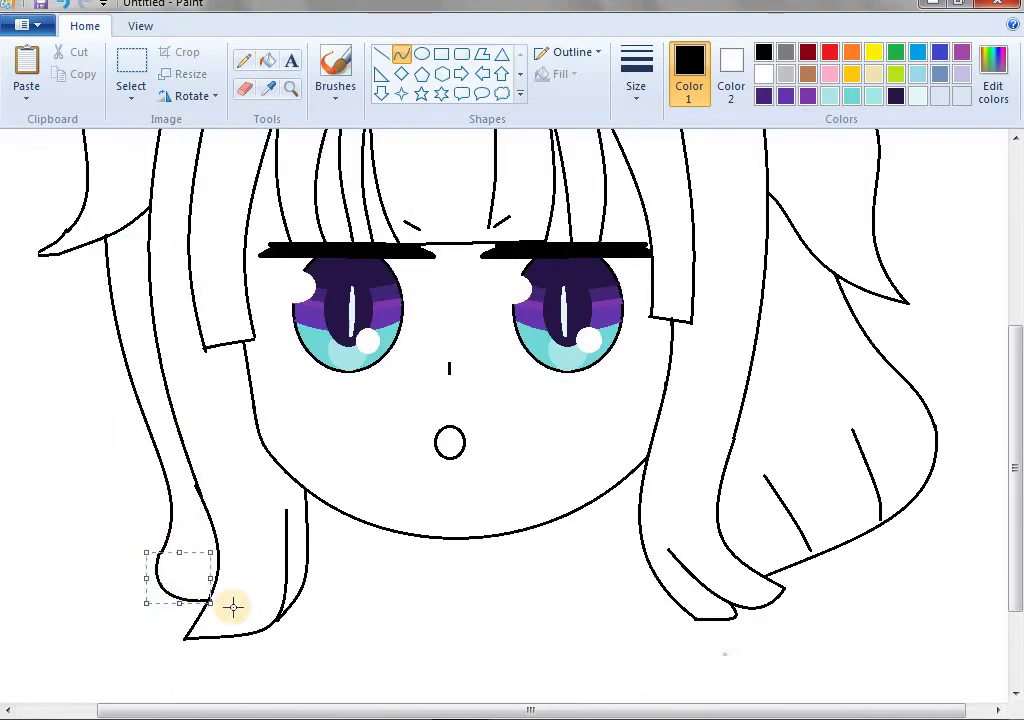
pyautogui.click(642, 572)
# Step: Draw a V-shaped neck opening under the chin with two straight black lines meeting at a point
pyautogui.moveTo(587, 500); pyautogui.dragTo(616, 586)
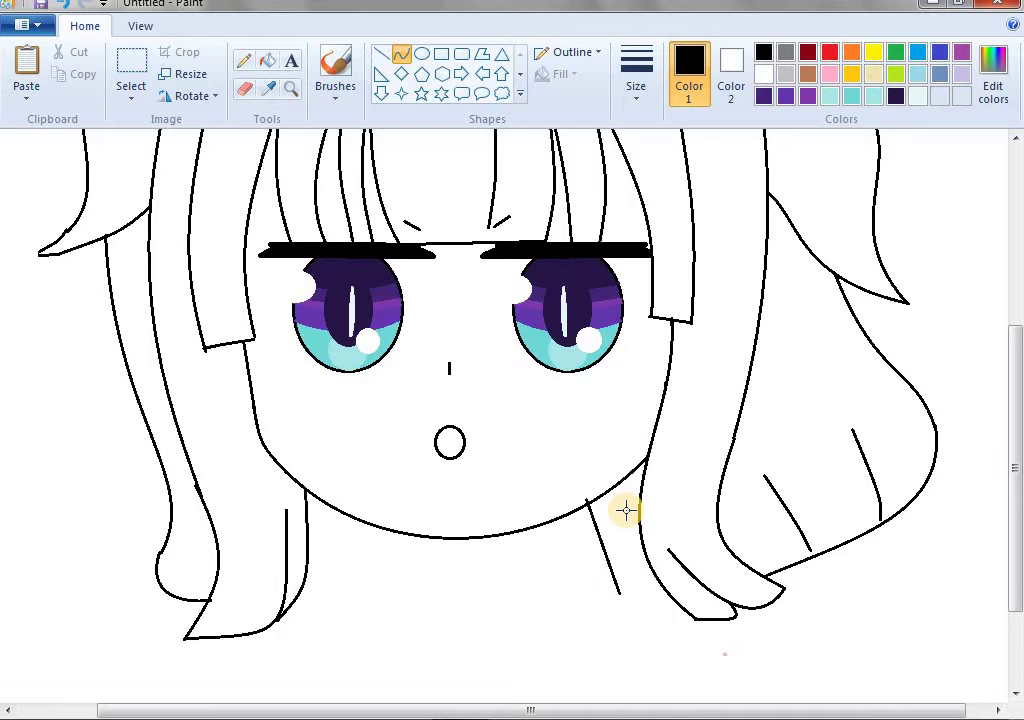
pyautogui.hotkey('ctrl', 'z')
pyautogui.scroll(-3, 520, 460)
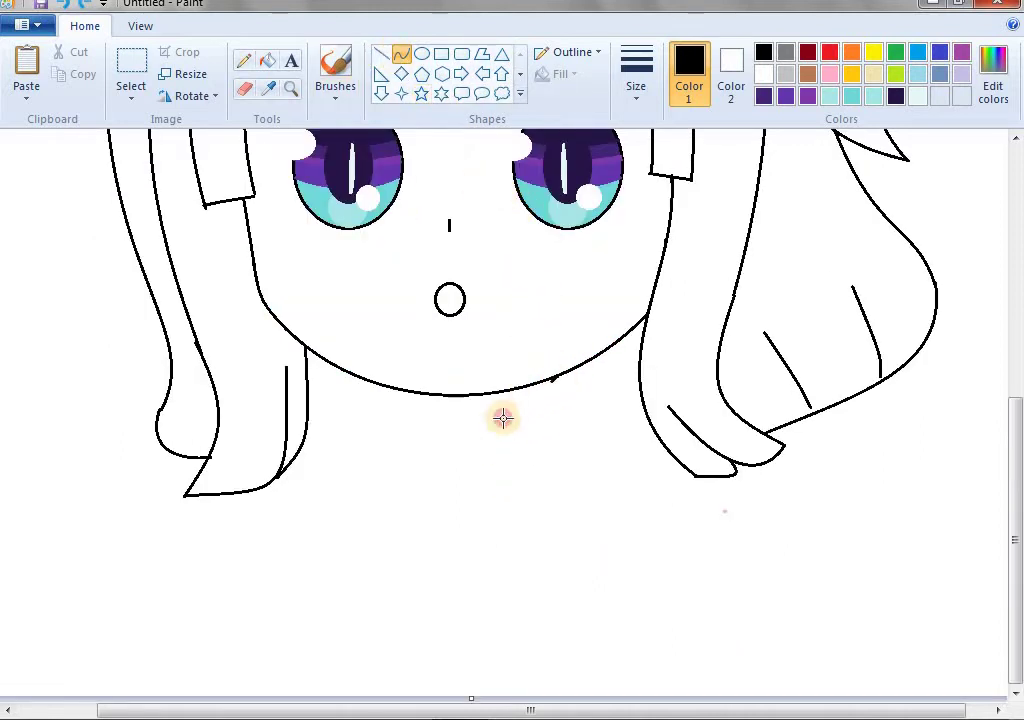
pyautogui.moveTo(555, 377); pyautogui.dragTo(485, 438)
pyautogui.click(380, 55)
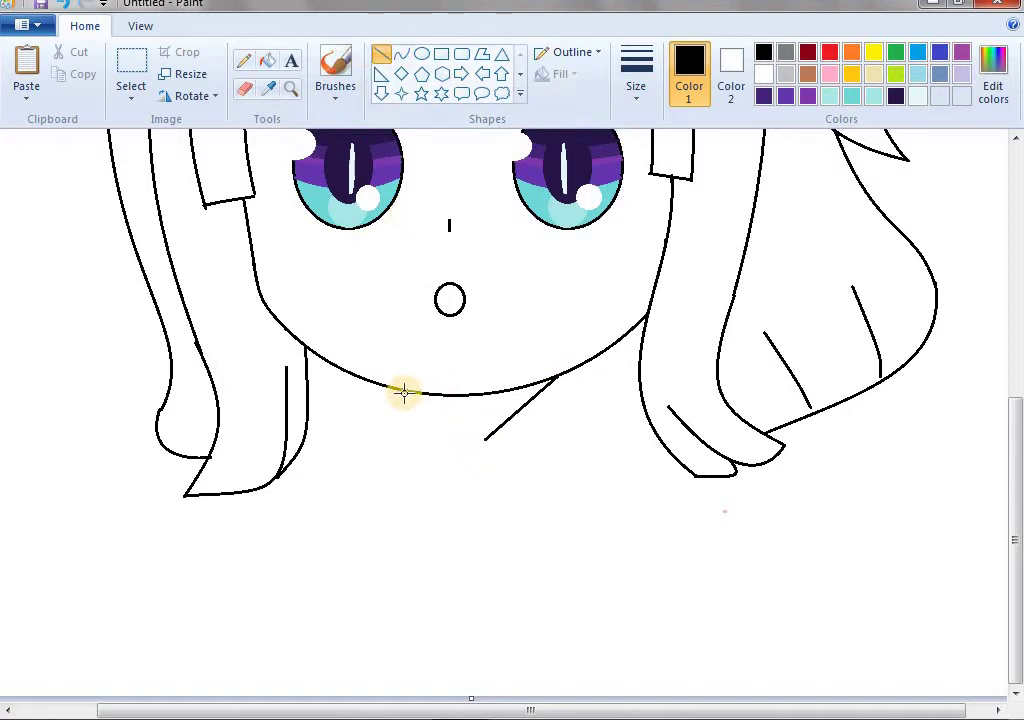
pyautogui.moveTo(404, 392); pyautogui.dragTo(486, 438)
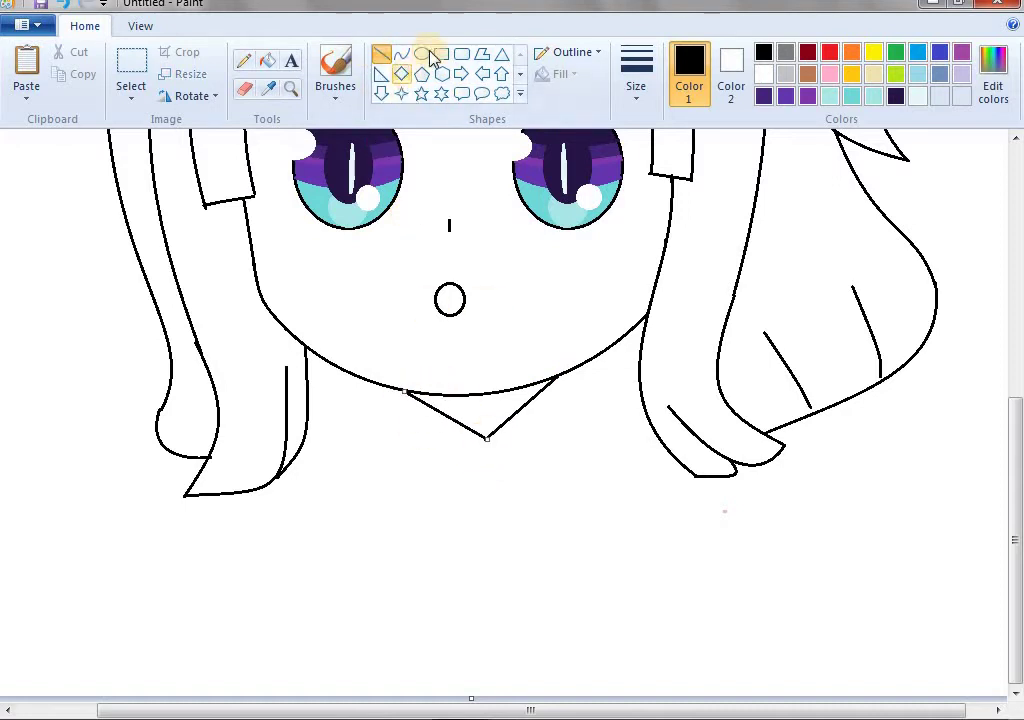
# Step: Outline the right side of the fluffy collar with two black curves stepping inward from the right side lock
pyautogui.click(401, 54)
pyautogui.moveTo(640, 388); pyautogui.dragTo(604, 476)
pyautogui.click(645, 448)
pyautogui.click(629, 449)
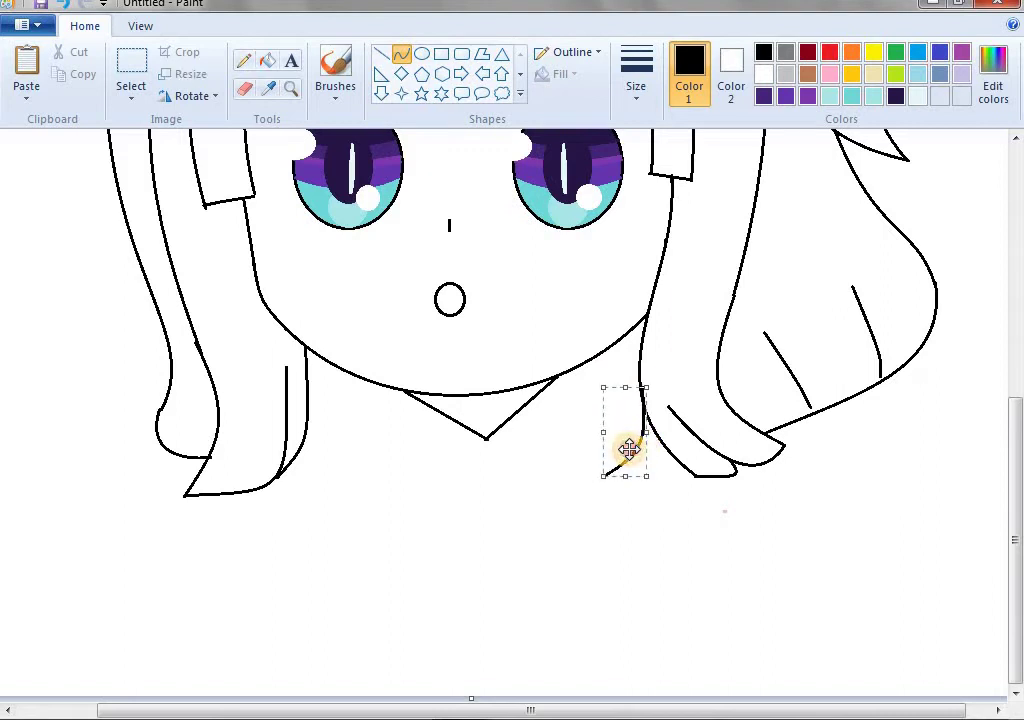
pyautogui.click(571, 448)
pyautogui.moveTo(606, 430); pyautogui.dragTo(600, 492)
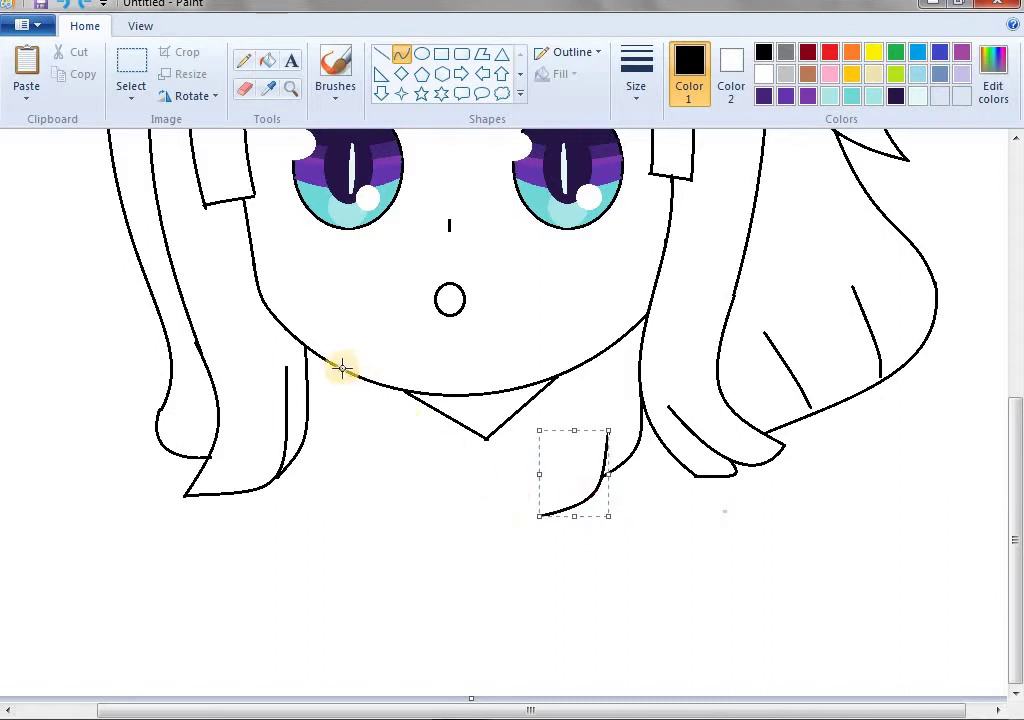
# Step: Outline the left side of the fluffy collar with two black curves and join both halves with a rounded curve below the neck
pyautogui.moveTo(332, 366); pyautogui.dragTo(363, 466)
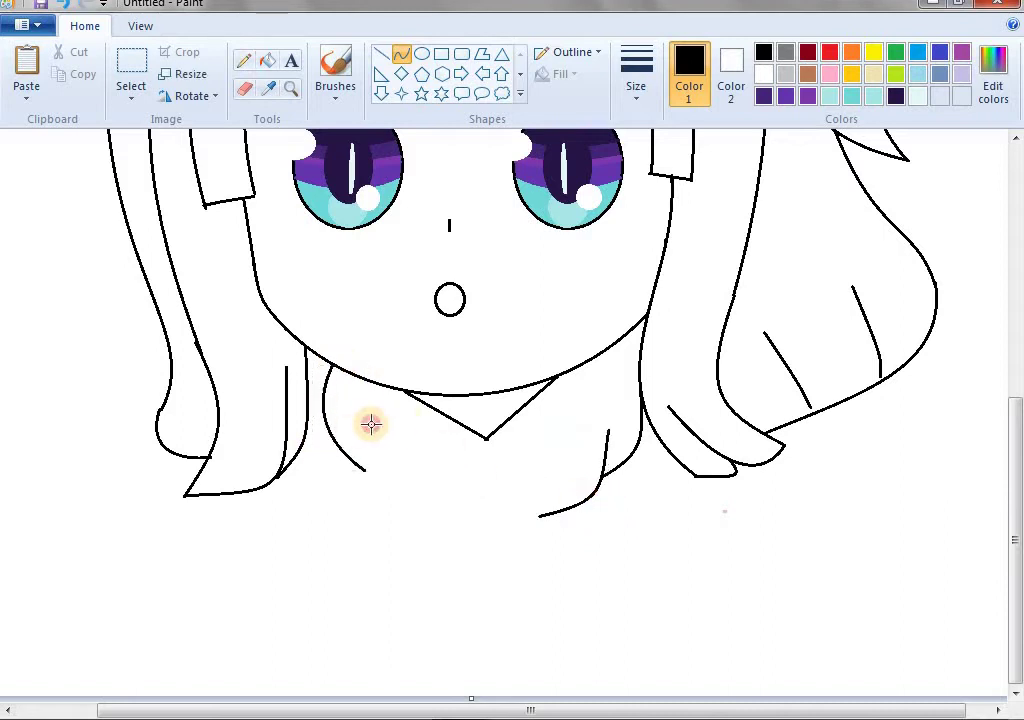
pyautogui.moveTo(365, 432); pyautogui.dragTo(457, 505)
pyautogui.moveTo(411, 469)
pyautogui.mouseDown()
pyautogui.moveTo(359, 487)
pyautogui.moveTo(385, 504)
pyautogui.moveTo(400, 491)
pyautogui.moveTo(544, 505)
pyautogui.mouseUp()
pyautogui.click(496, 476)
pyautogui.moveTo(469, 514)
pyautogui.mouseDown()
pyautogui.moveTo(469, 537)
pyautogui.moveTo(532, 539)
pyautogui.mouseUp()
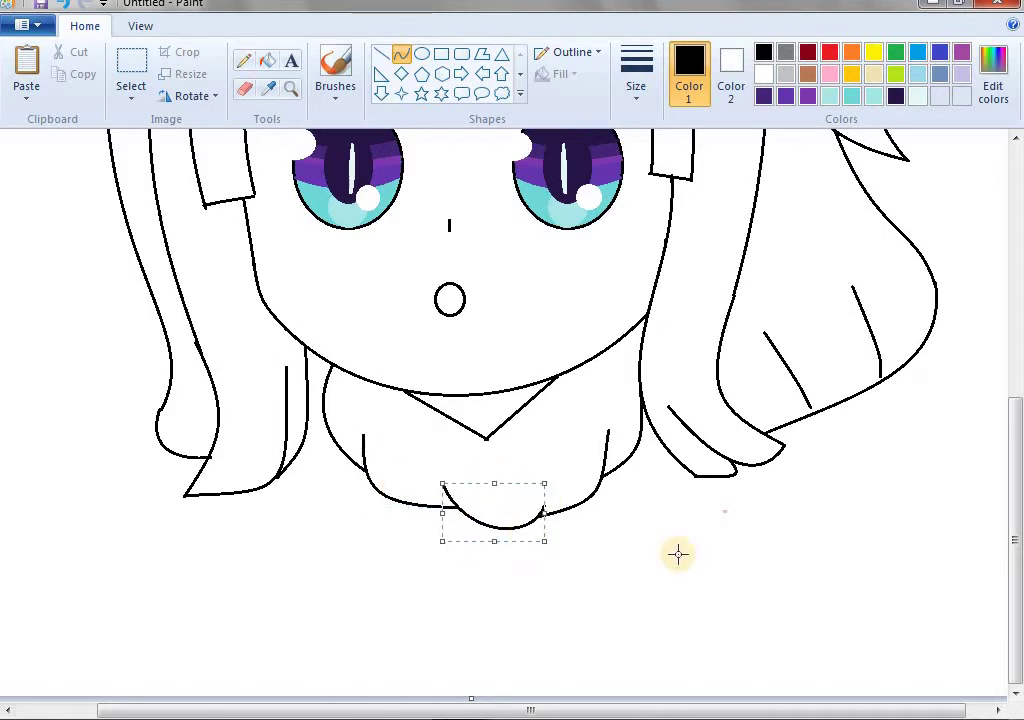
pyautogui.click(677, 553)
# Step: Draw crossing straight black laces between the two front bands of the coat below the collar
pyautogui.click(290, 92)
pyautogui.rightClick(414, 382)
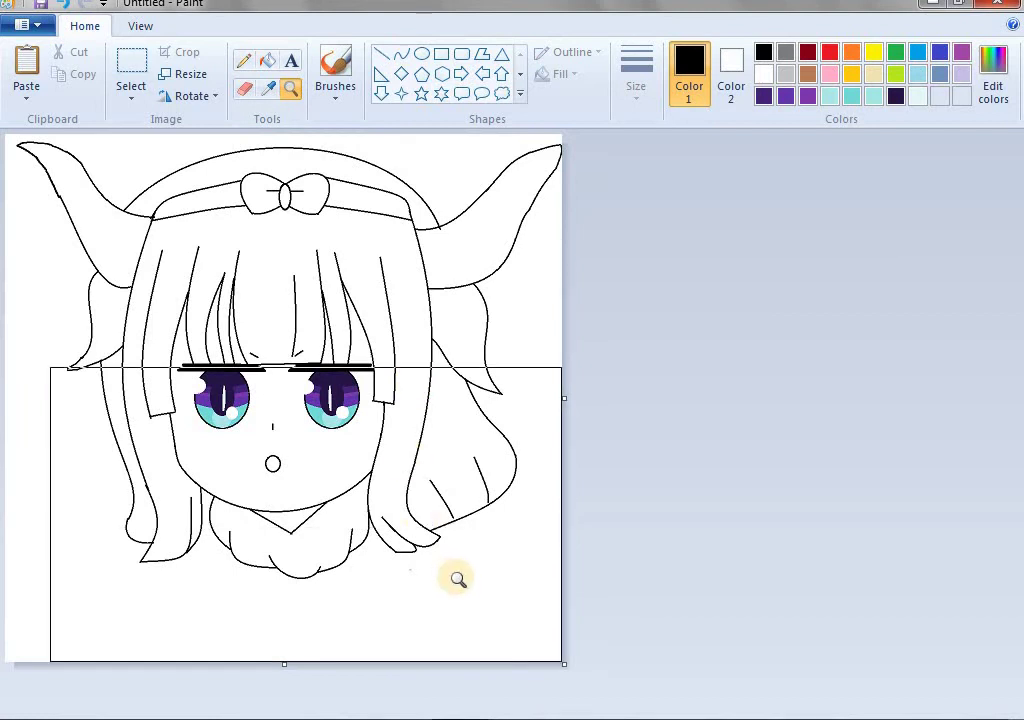
pyautogui.click(487, 631)
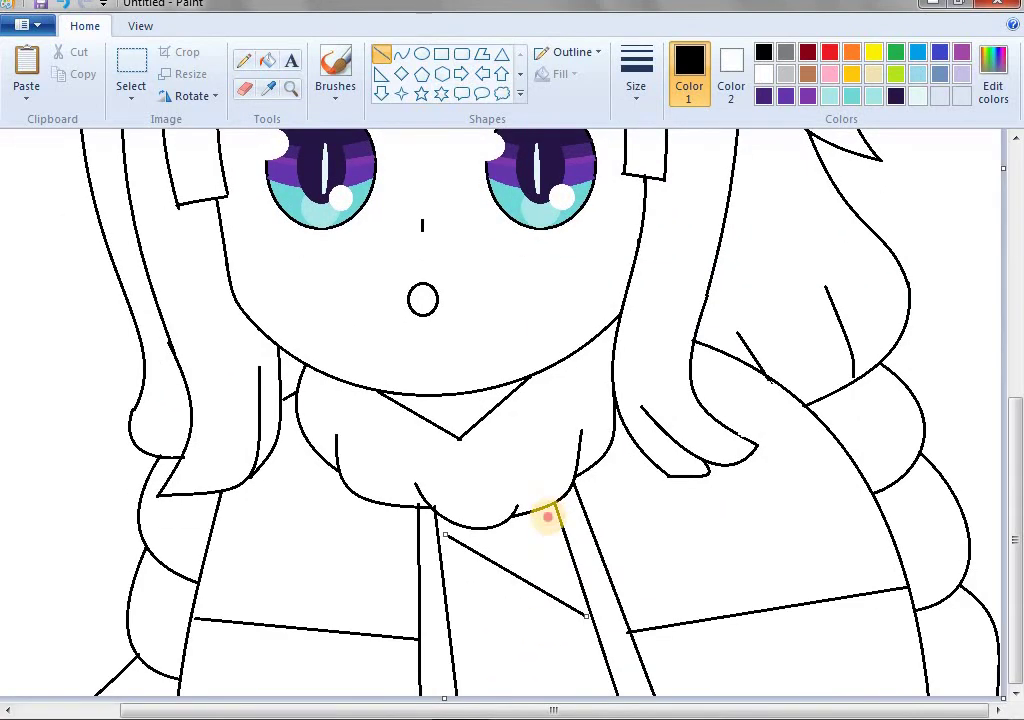
pyautogui.moveTo(549, 515)
pyautogui.mouseDown()
pyautogui.moveTo(448, 663)
pyautogui.moveTo(452, 648)
pyautogui.moveTo(581, 716)
pyautogui.mouseUp()
pyautogui.moveTo(586, 628); pyautogui.dragTo(502, 717)
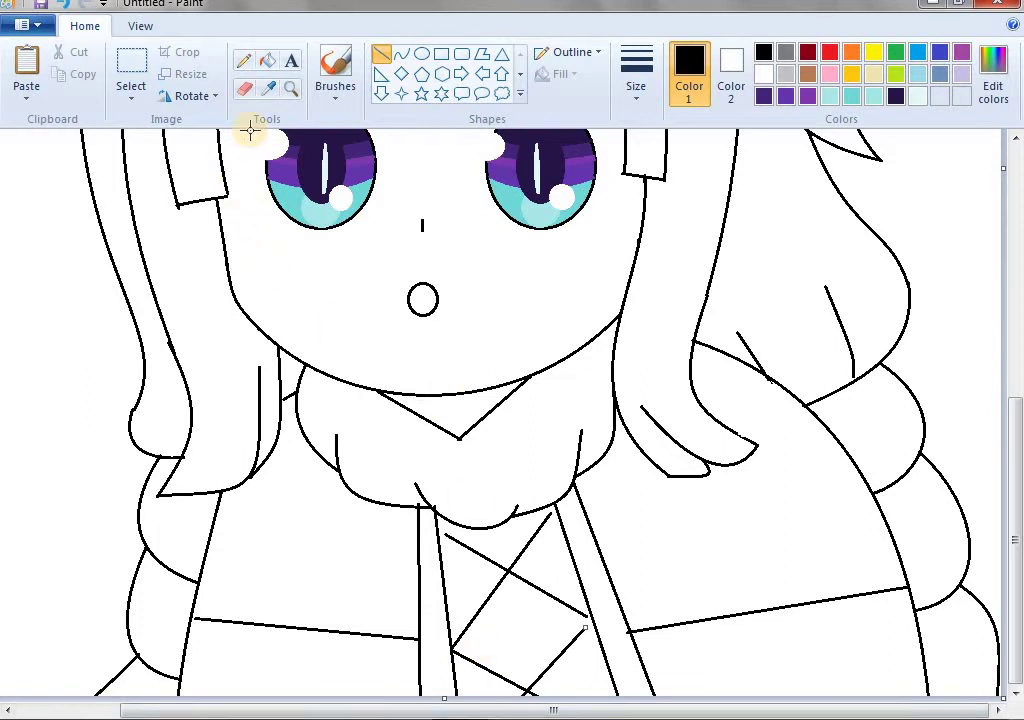
# Step: Pencil short slanted black blush strokes on the cheek under the left eye
pyautogui.click(290, 90)
pyautogui.rightClick(416, 377)
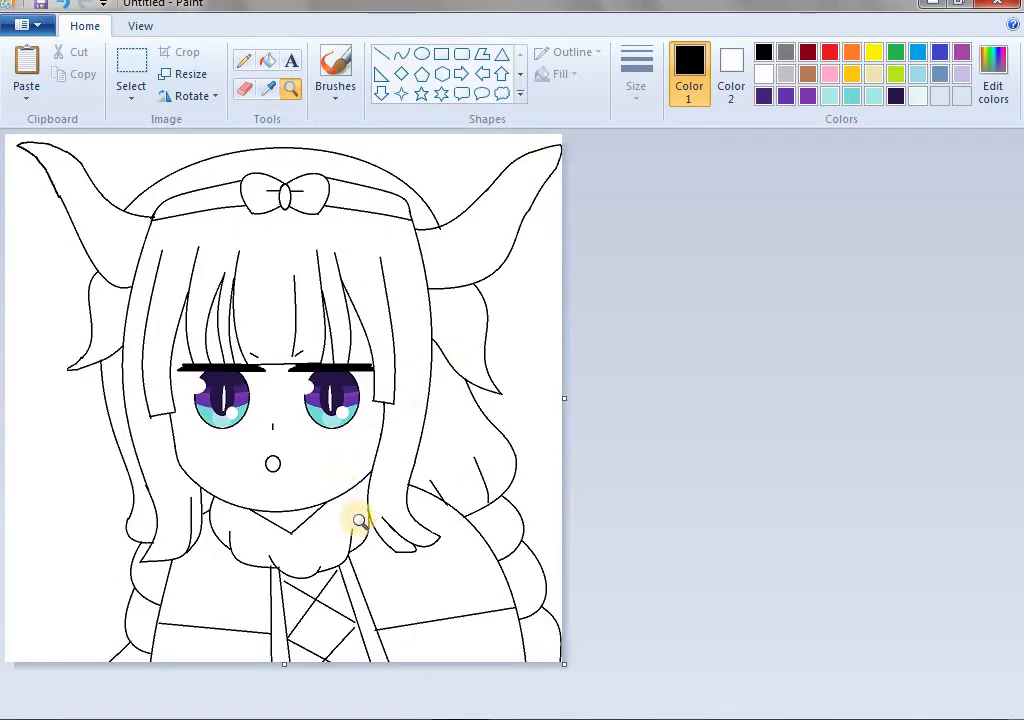
pyautogui.click(424, 450)
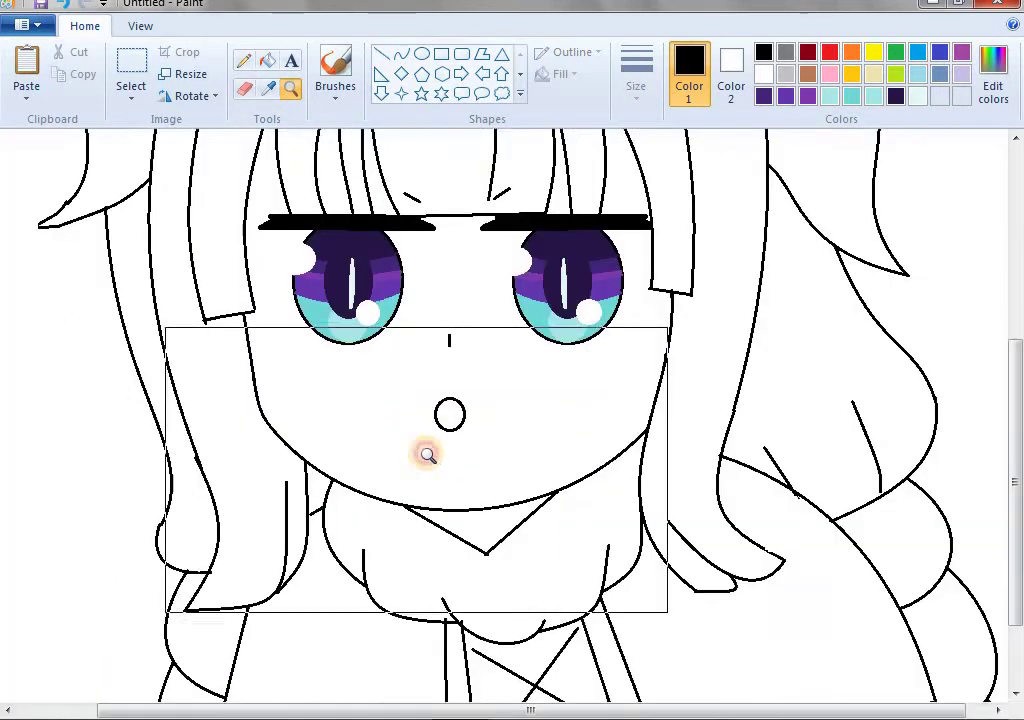
pyautogui.rightClick(466, 462)
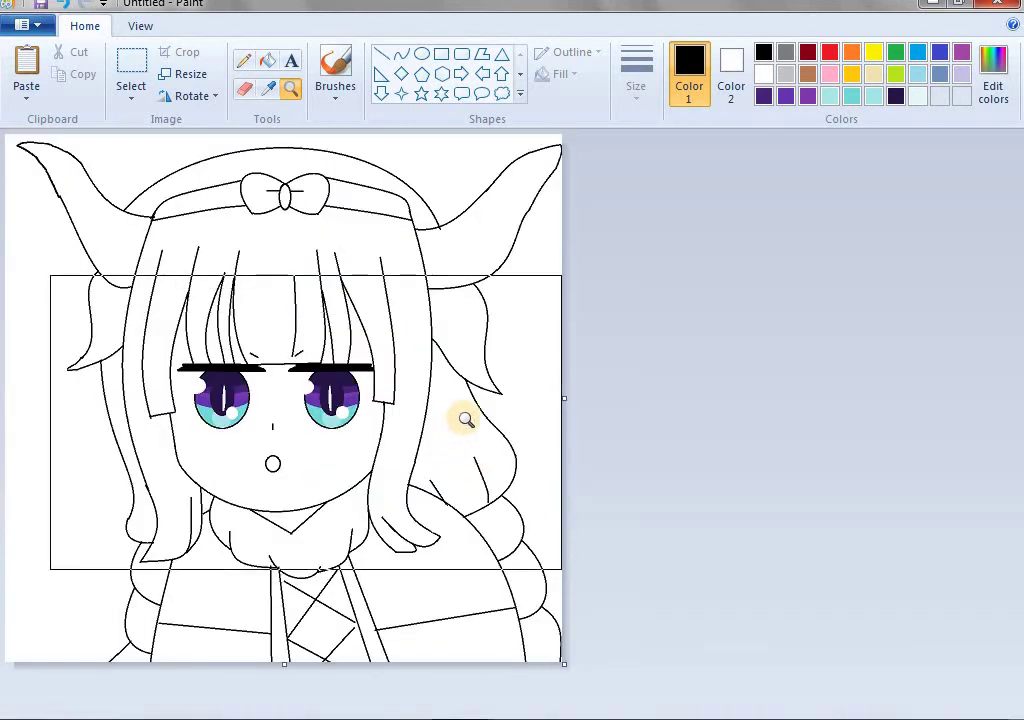
pyautogui.click(473, 428)
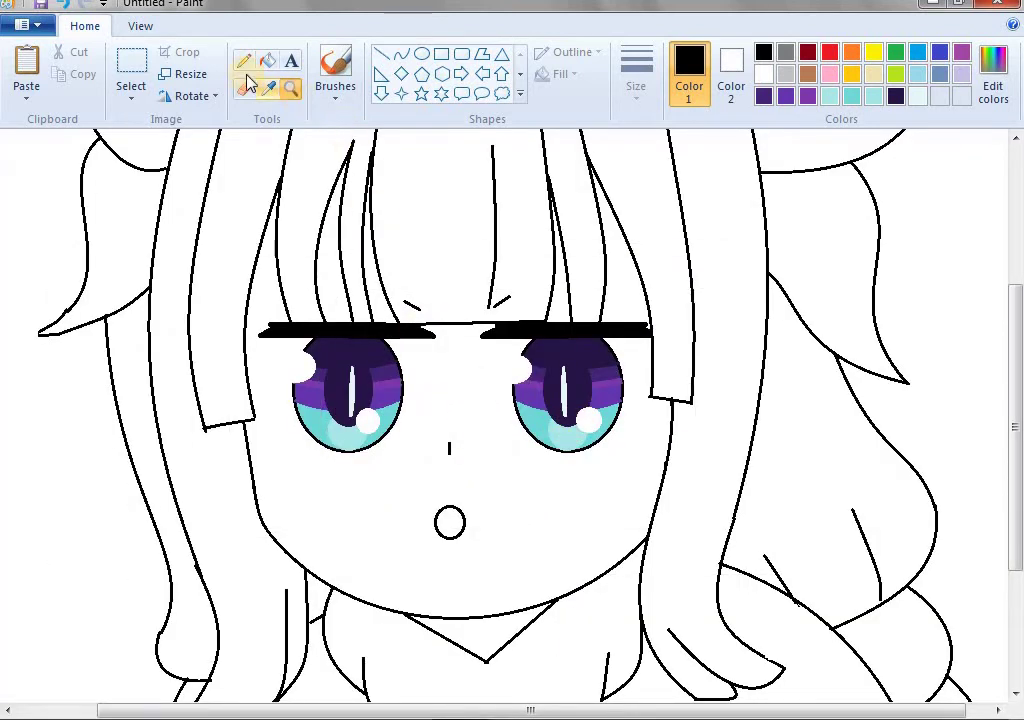
pyautogui.click(242, 62)
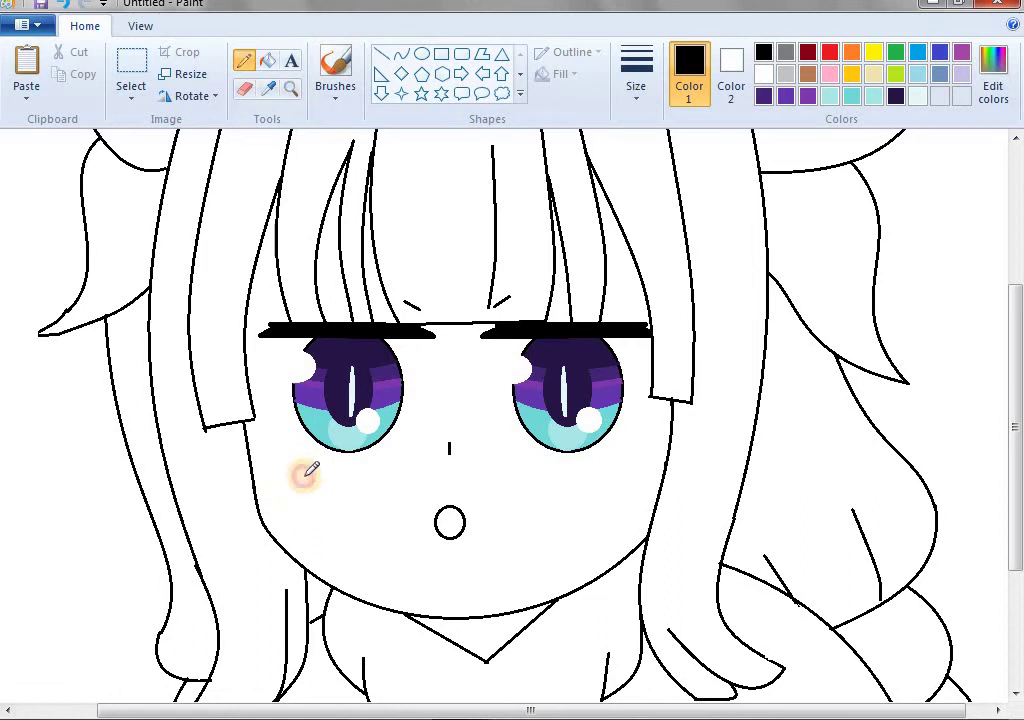
pyautogui.moveTo(329, 470); pyautogui.dragTo(336, 464)
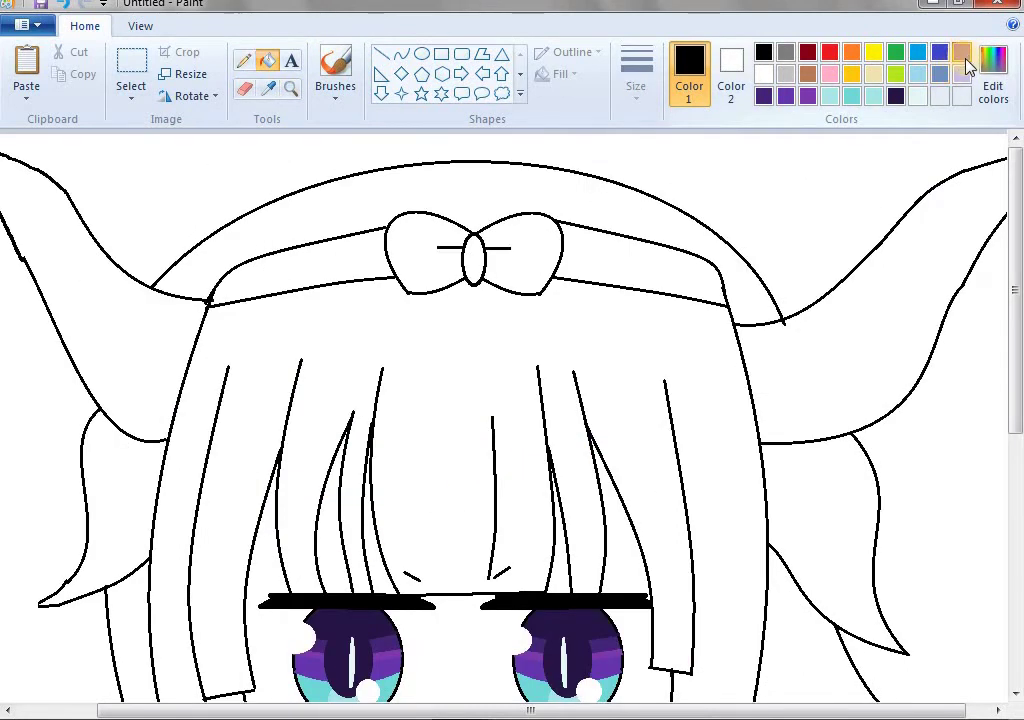
# Step: Mix a very pale lavender from the light purple swatch and fill the fringe and hair with it
pyautogui.click(962, 54)
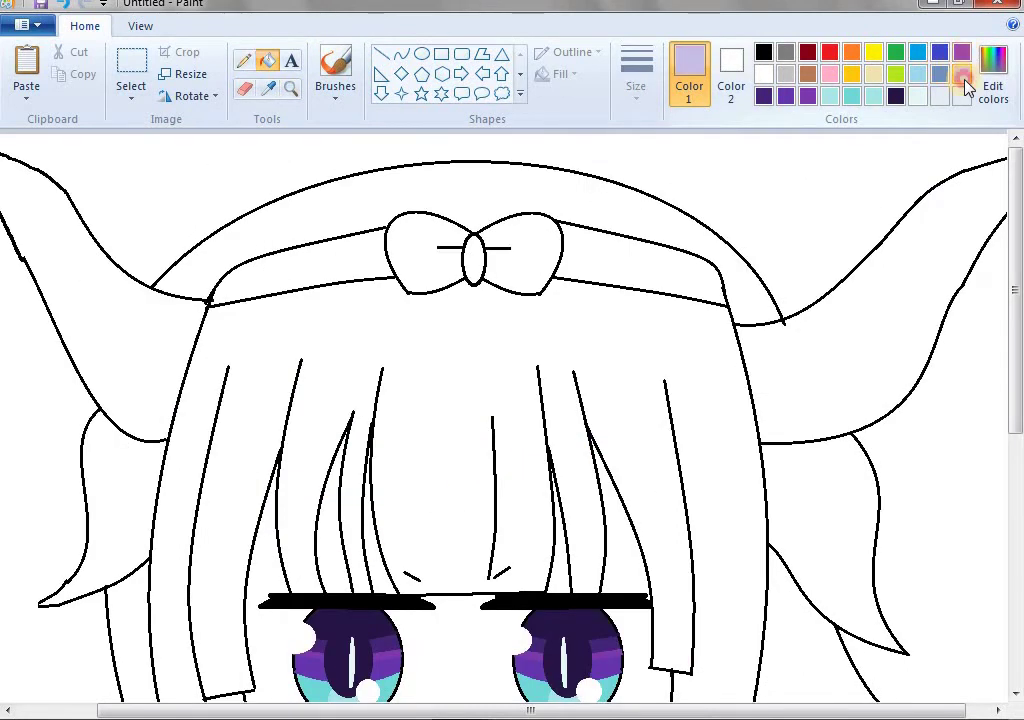
pyautogui.click(991, 80)
pyautogui.moveTo(725, 245); pyautogui.dragTo(723, 238)
pyautogui.click(348, 499)
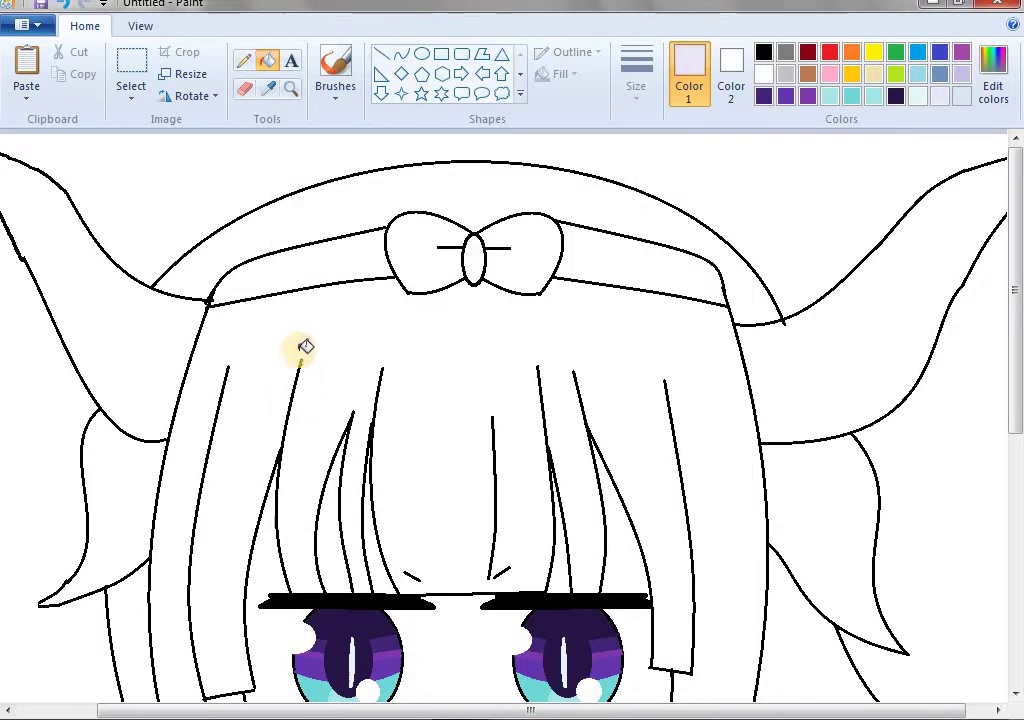
pyautogui.click(285, 333)
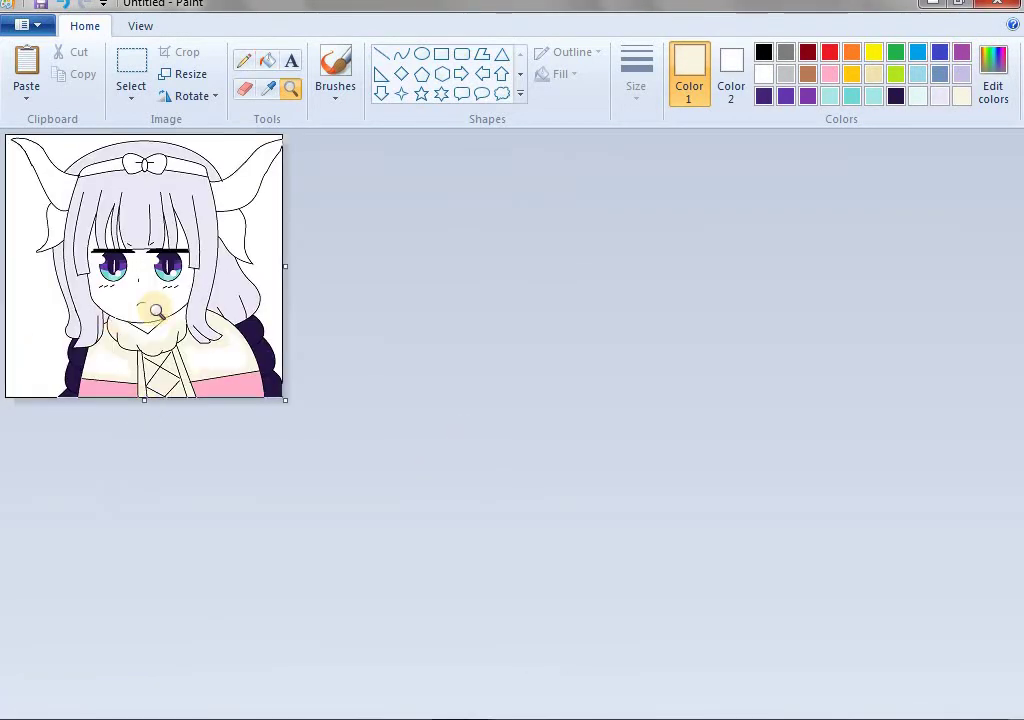
# Step: Patch the gap in the face outline on the lower left of the chin with the black Pencil
pyautogui.click(157, 312)
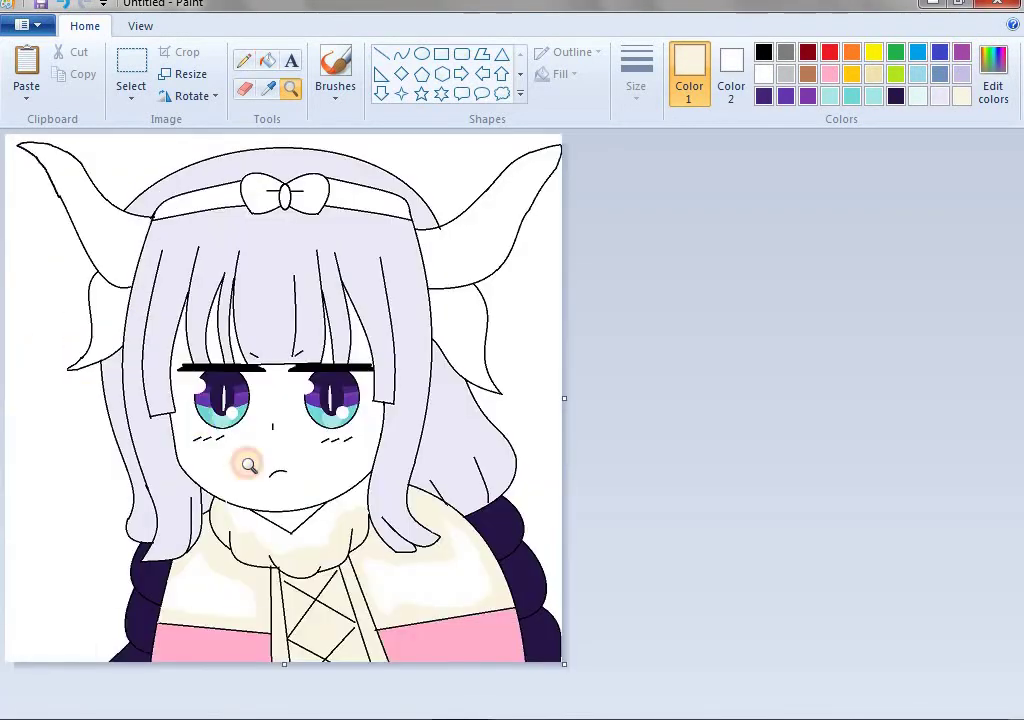
pyautogui.click(270, 462)
pyautogui.click(243, 60)
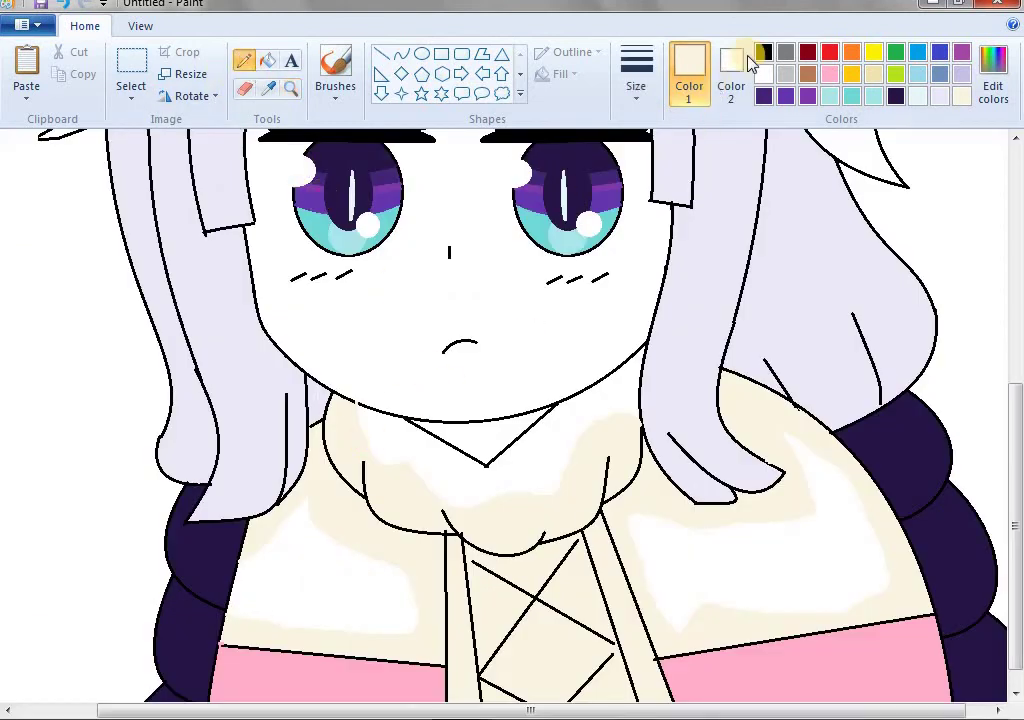
pyautogui.click(762, 54)
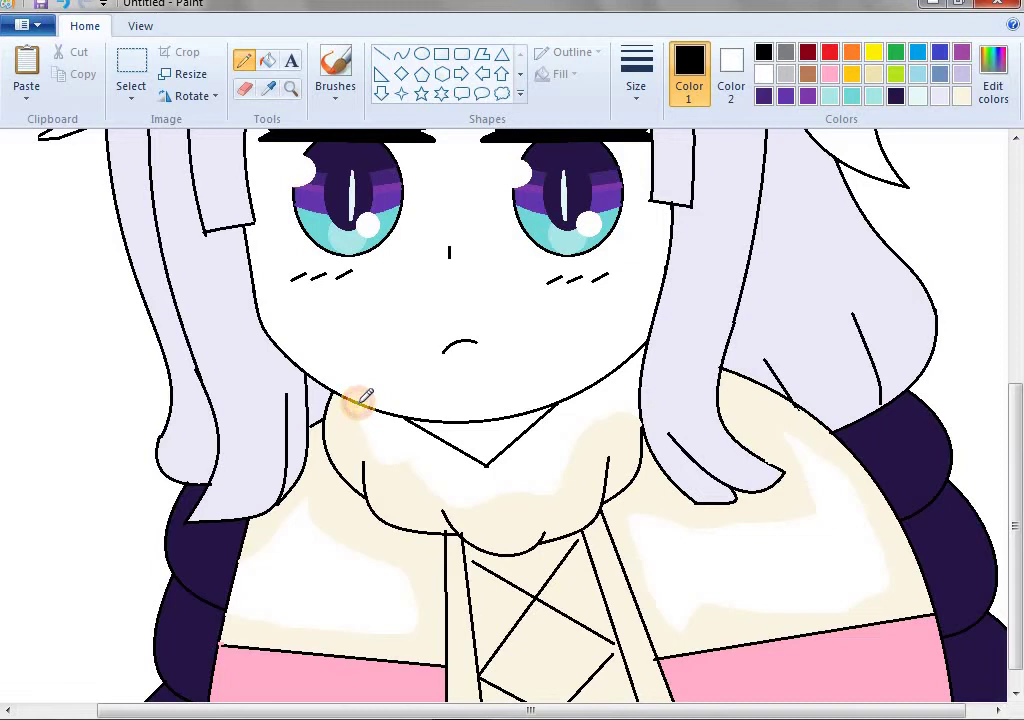
# Step: Fill both halves of the hairband, the bow loops and the bow's knot with the dark purple custom colour
pyautogui.scroll(5, 497, 668)
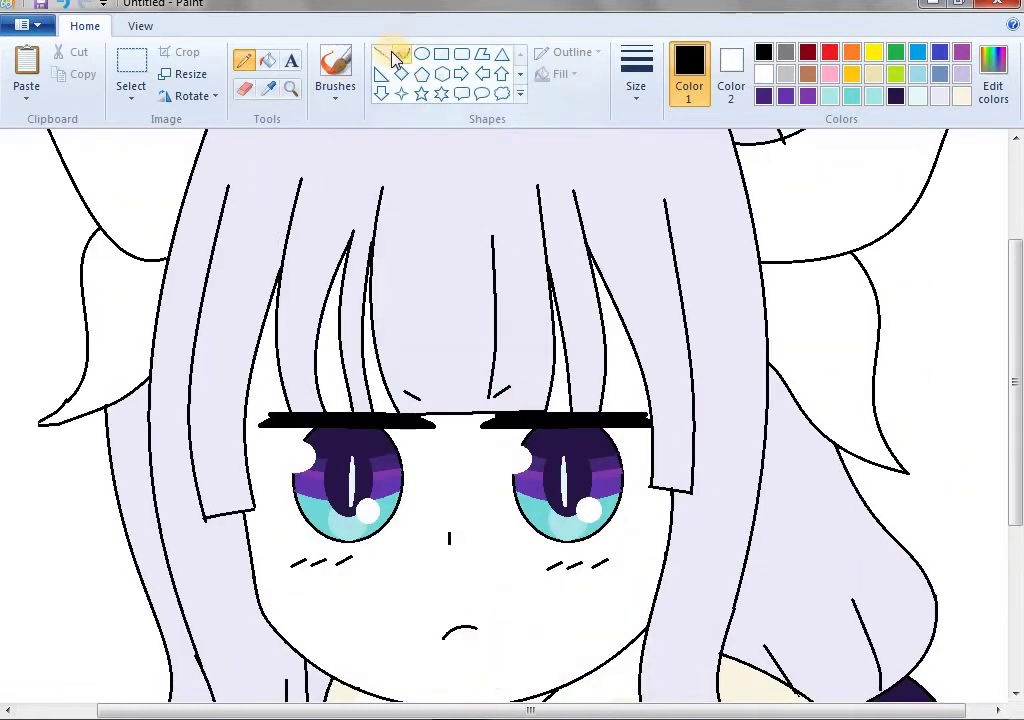
pyautogui.scroll(3, 490, 397)
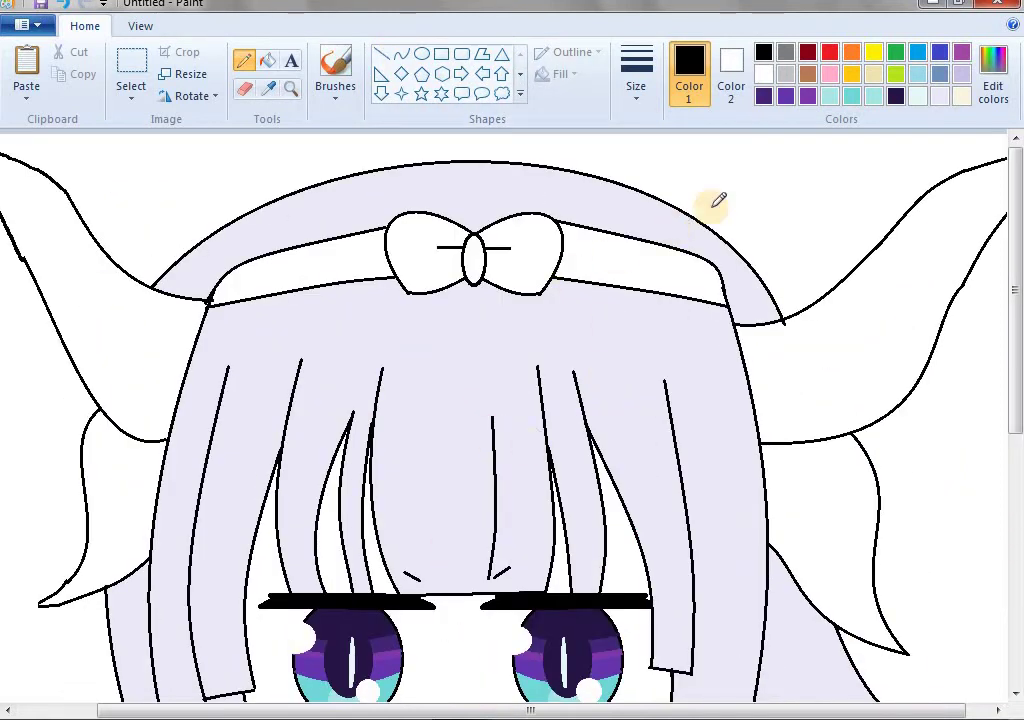
pyautogui.click(895, 95)
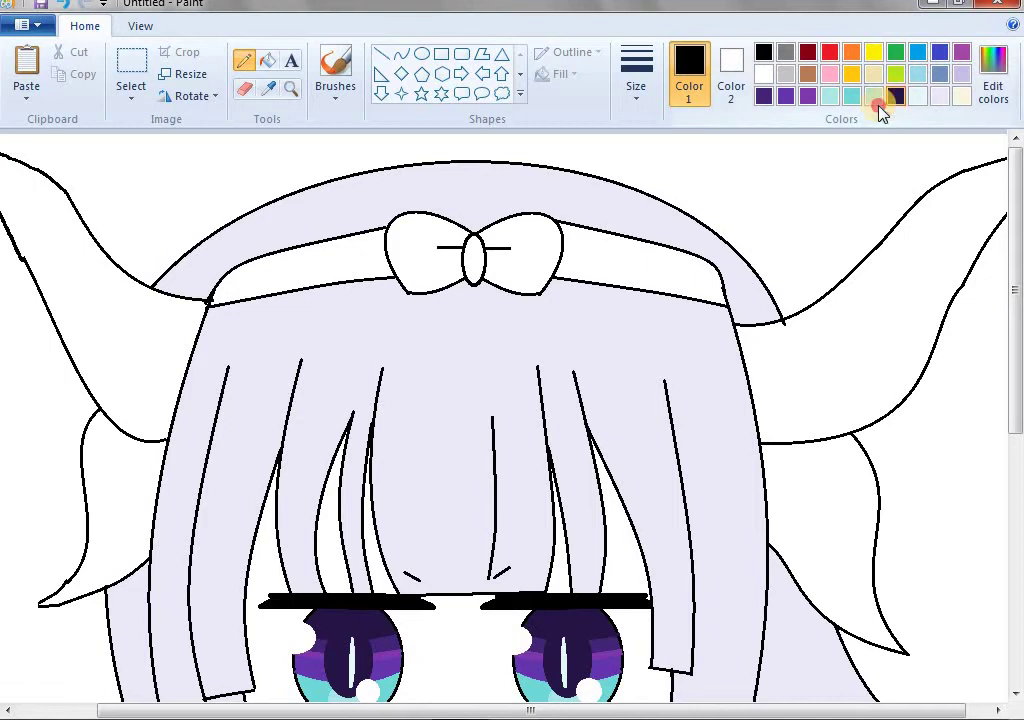
pyautogui.click(267, 62)
pyautogui.click(300, 262)
pyautogui.click(420, 250)
pyautogui.click(473, 258)
pyautogui.click(520, 252)
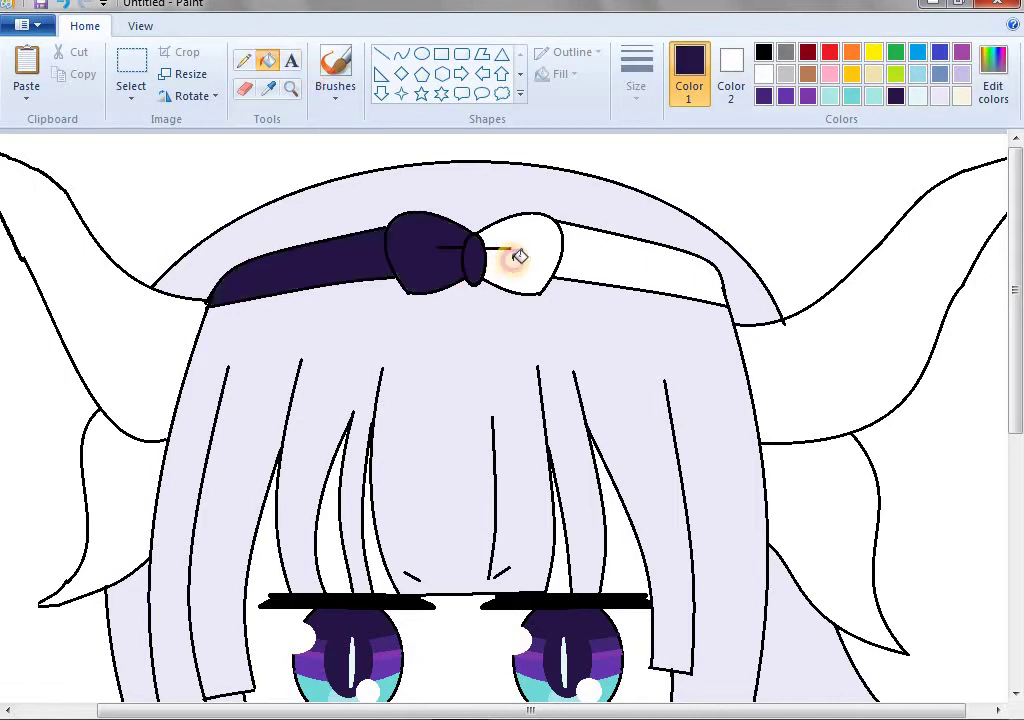
pyautogui.click(600, 260)
# Step: Mix a pale tint of the blue-grey swatch as the drawing colour and switch to the Pencil
pyautogui.scroll(-8, 606, 480)
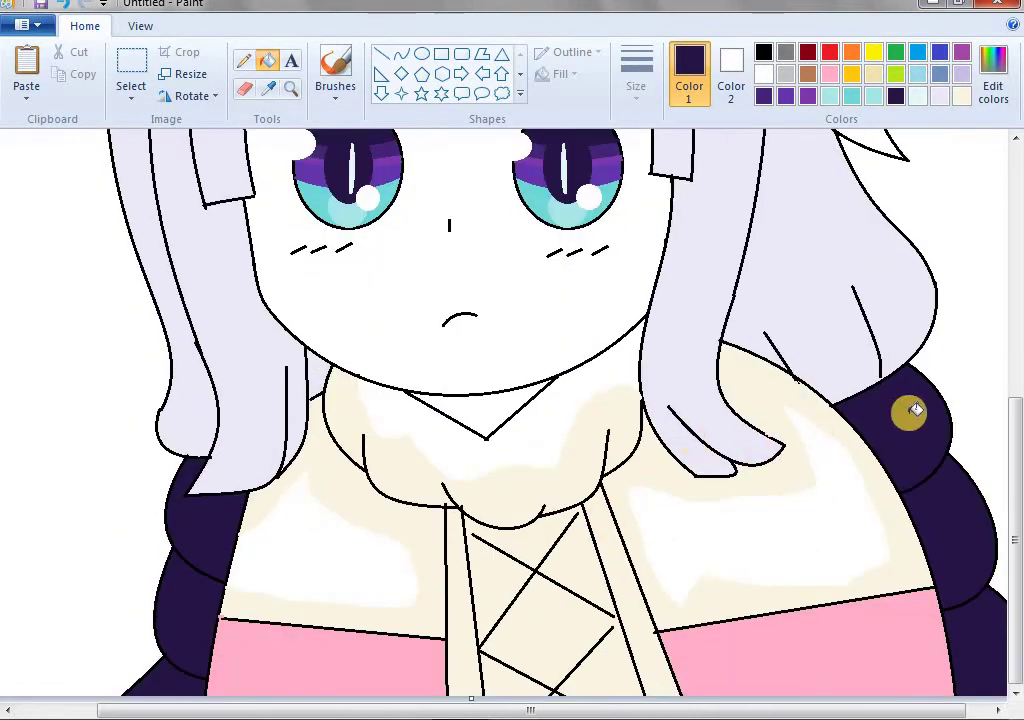
pyautogui.scroll(8, 490, 265)
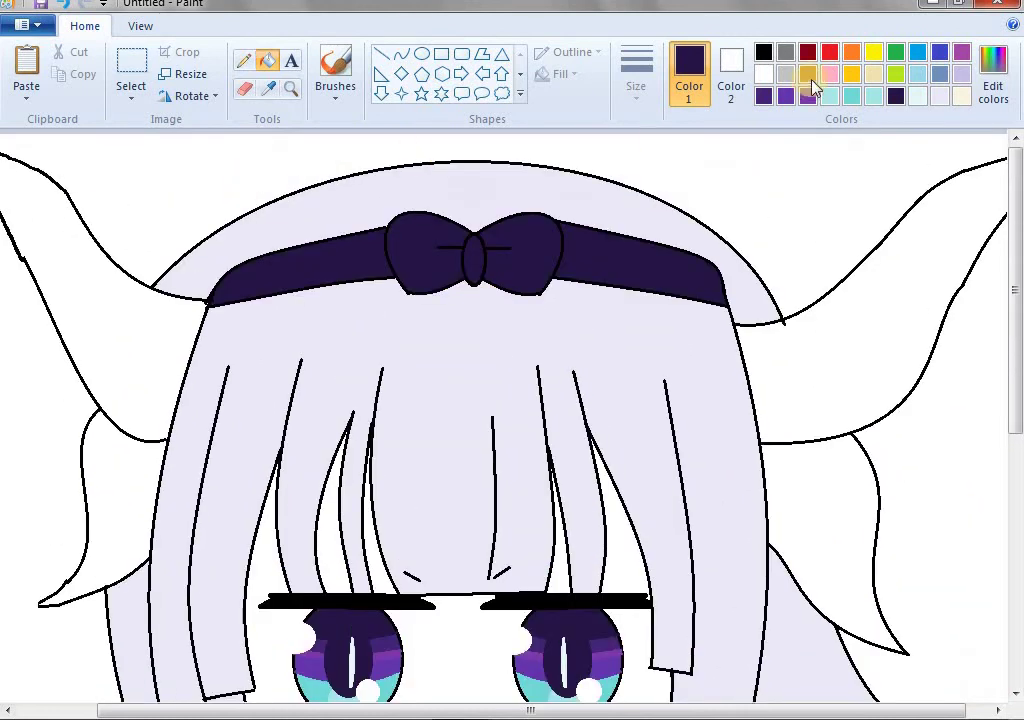
pyautogui.click(940, 75)
pyautogui.click(992, 80)
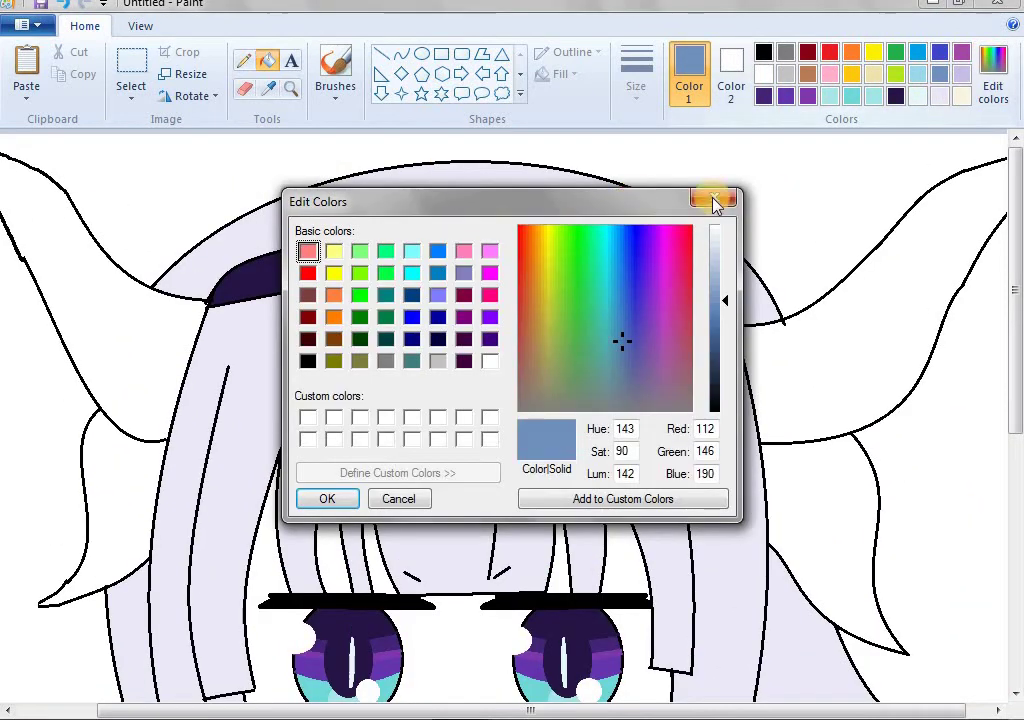
pyautogui.click(723, 242)
pyautogui.click(327, 498)
pyautogui.click(243, 60)
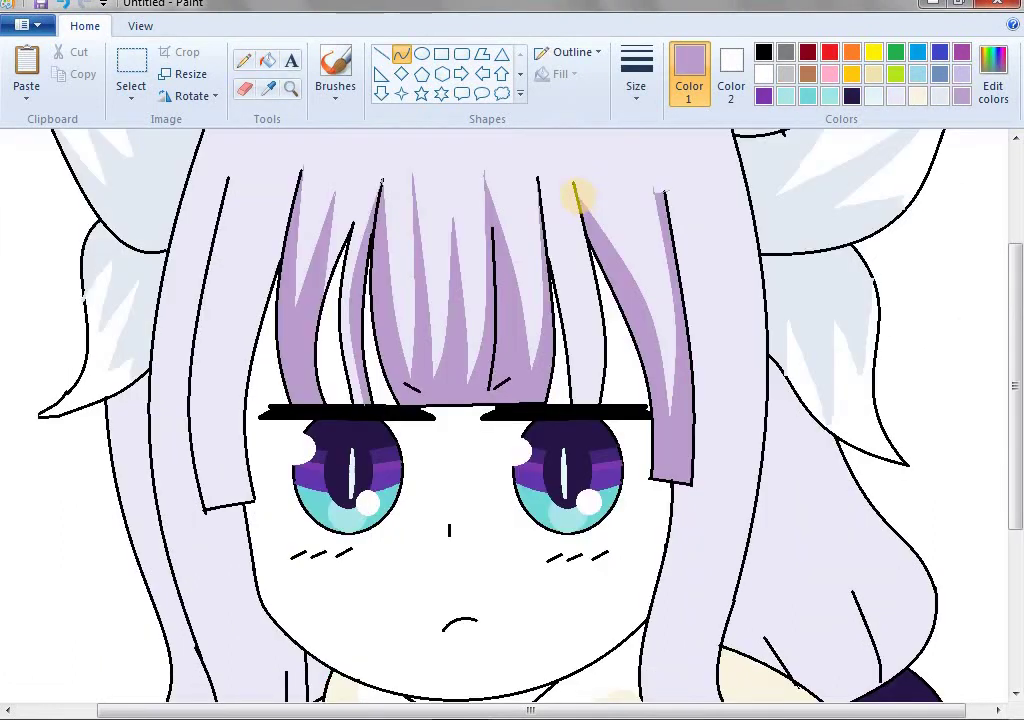
# Step: Outline a shadow on the narrow fringe strand right of centre, close its lower gap with the Pencil, and fill it with light purple
pyautogui.moveTo(561, 322); pyautogui.dragTo(579, 393)
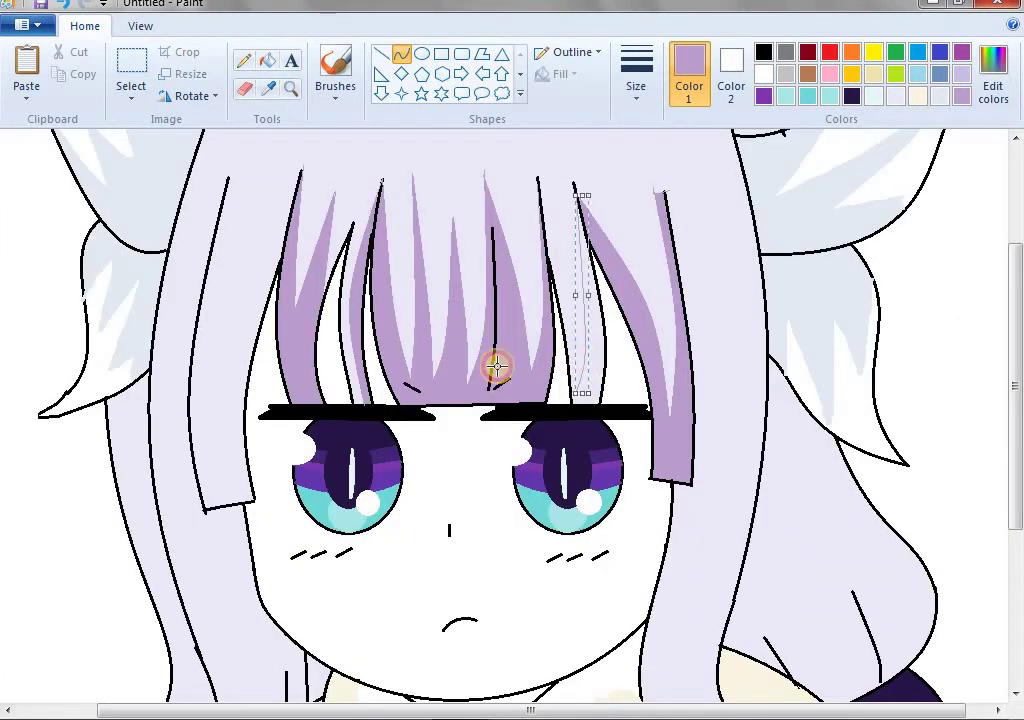
pyautogui.click(448, 293)
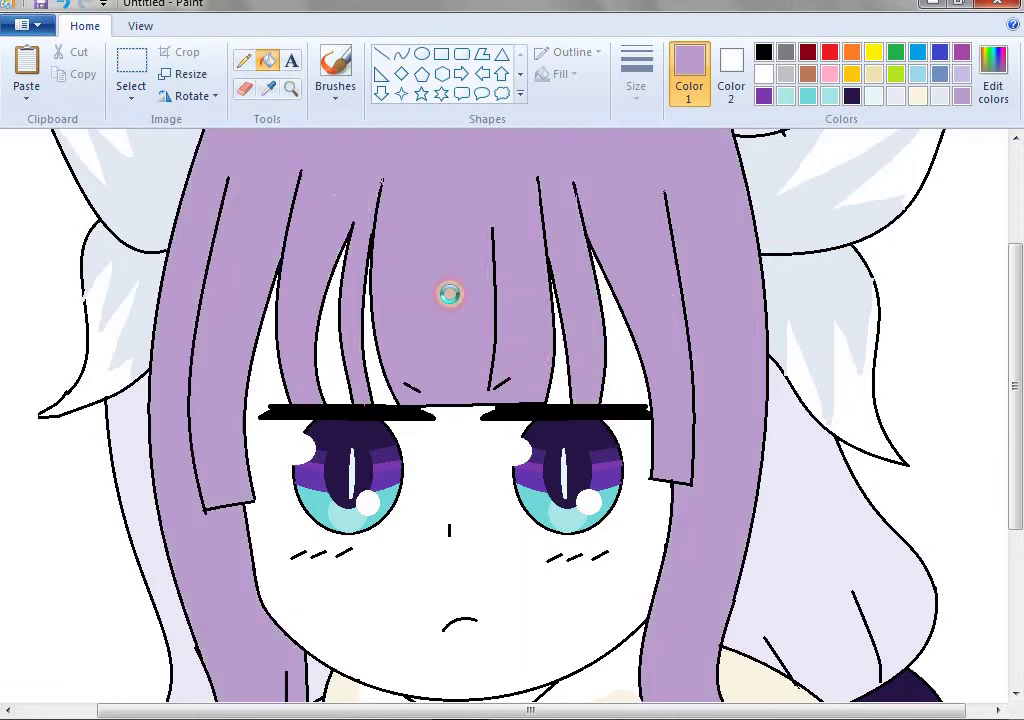
pyautogui.hotkey('ctrl', 'z')
pyautogui.click(243, 60)
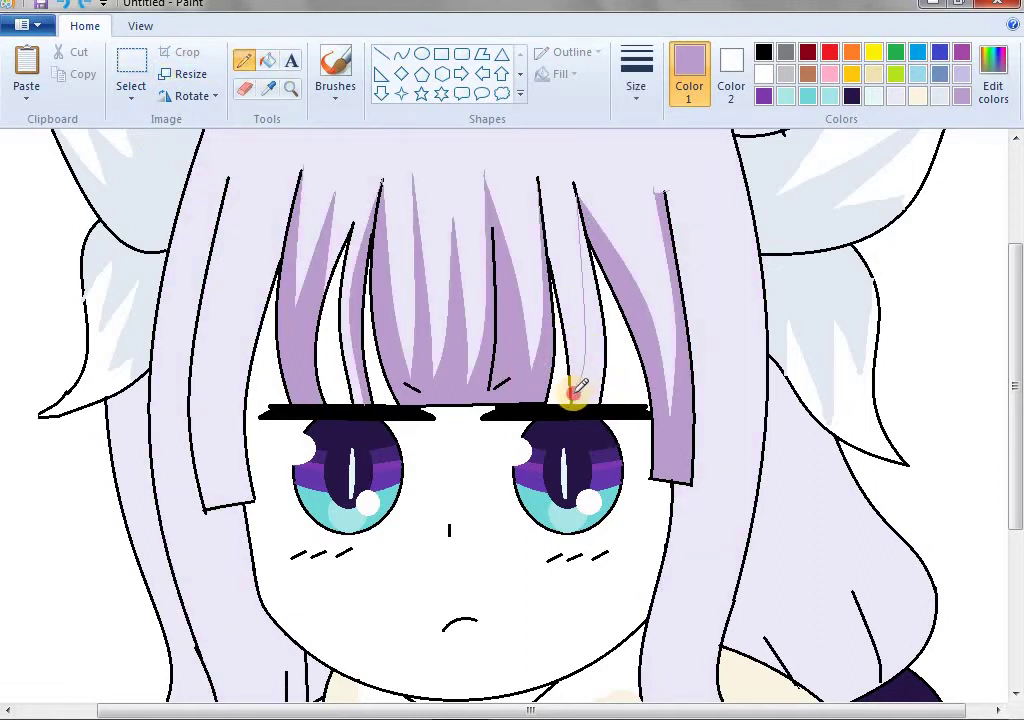
pyautogui.click(269, 62)
pyautogui.click(594, 386)
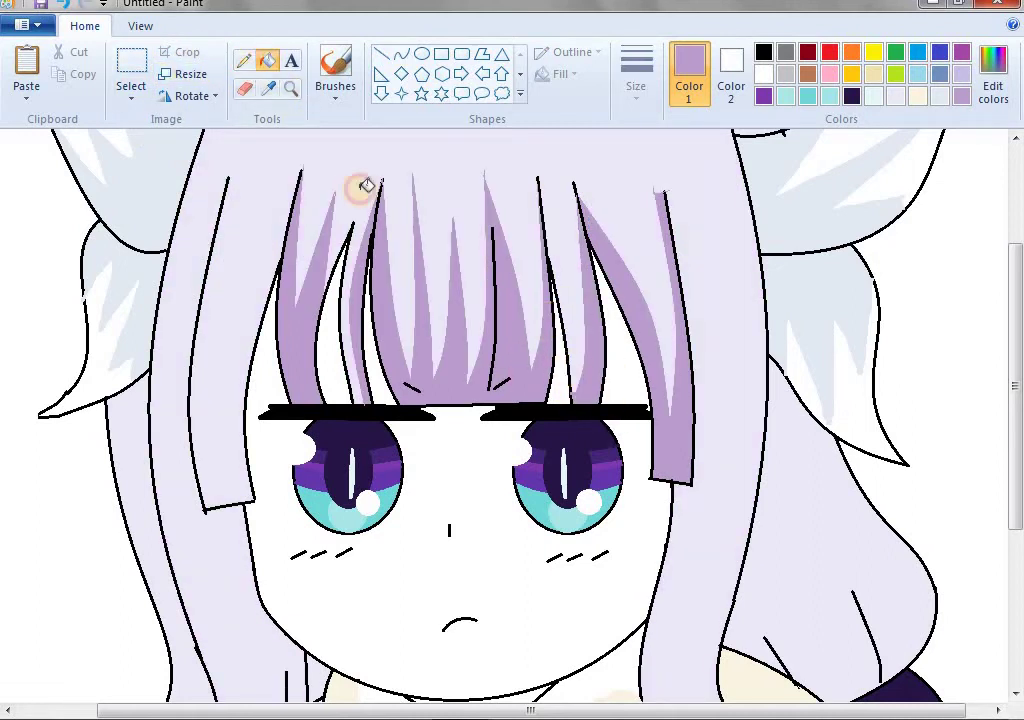
# Step: Outline a jagged light-purple shadow inside the long blunt strand at the fringe's left edge with the Curve tool
pyautogui.click(298, 92)
pyautogui.rightClick(315, 240)
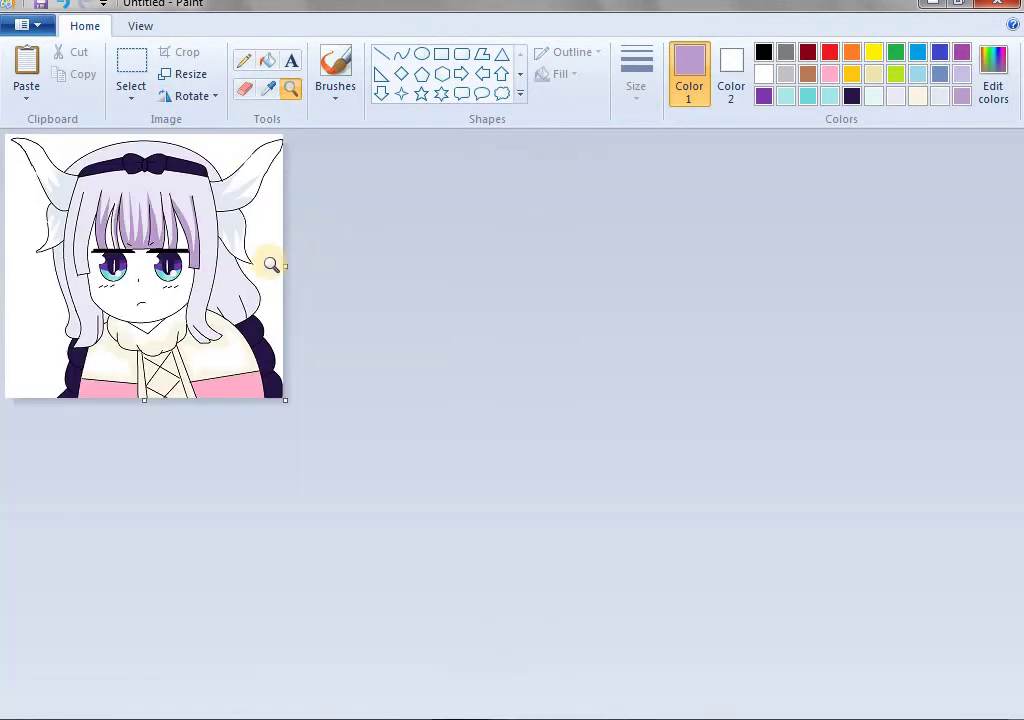
pyautogui.click(270, 263)
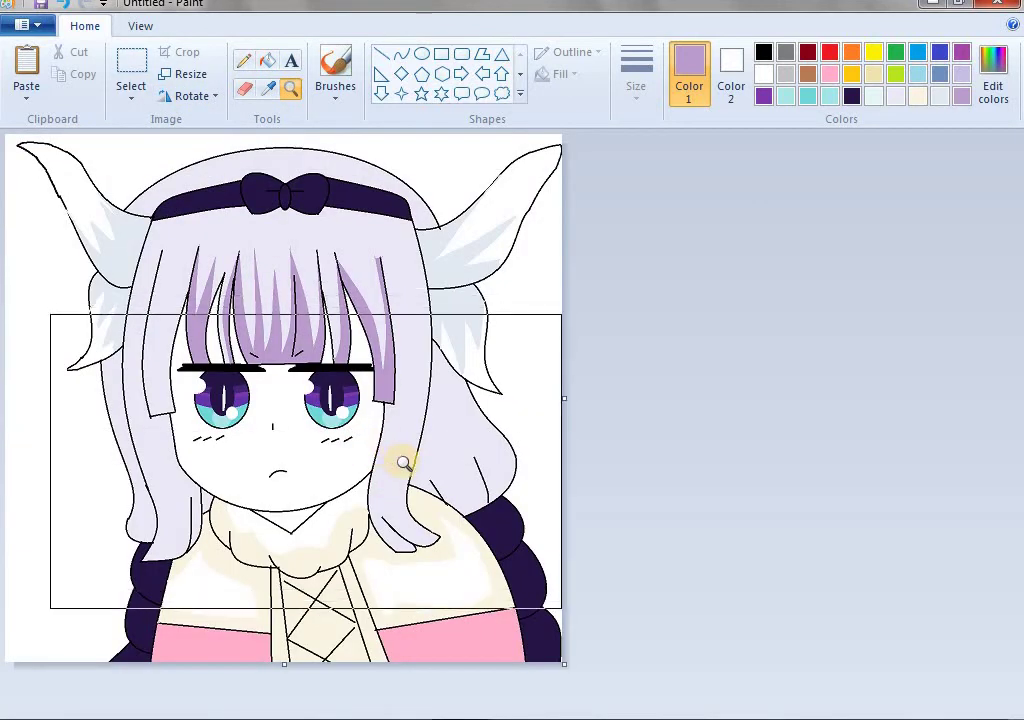
pyautogui.click(403, 462)
pyautogui.scroll(5, 251, 343)
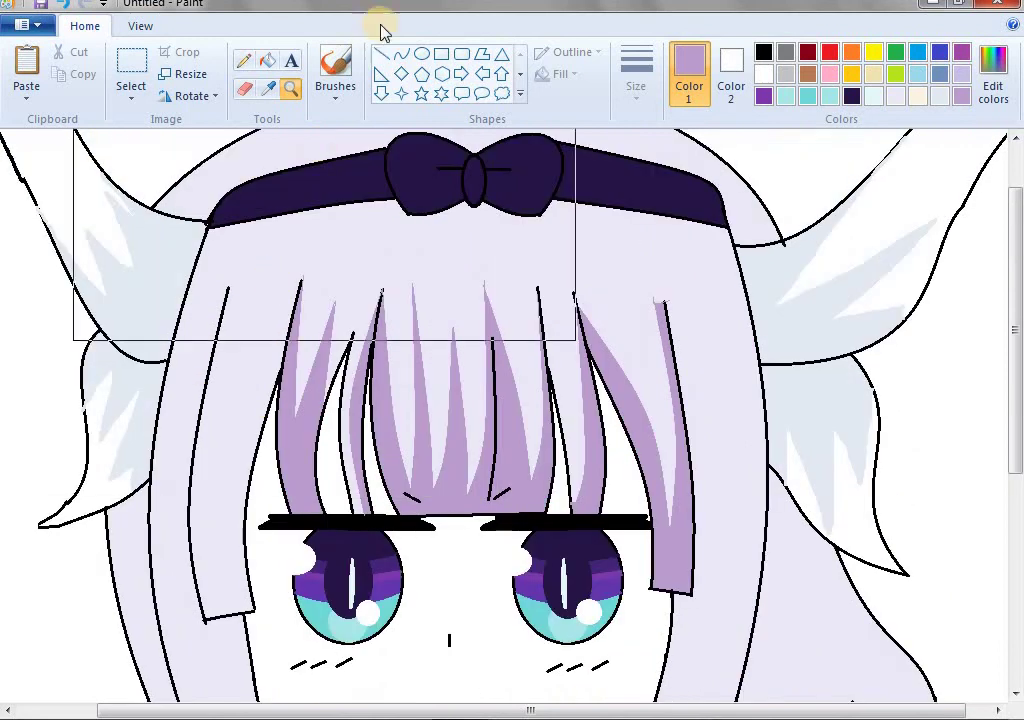
pyautogui.click(401, 53)
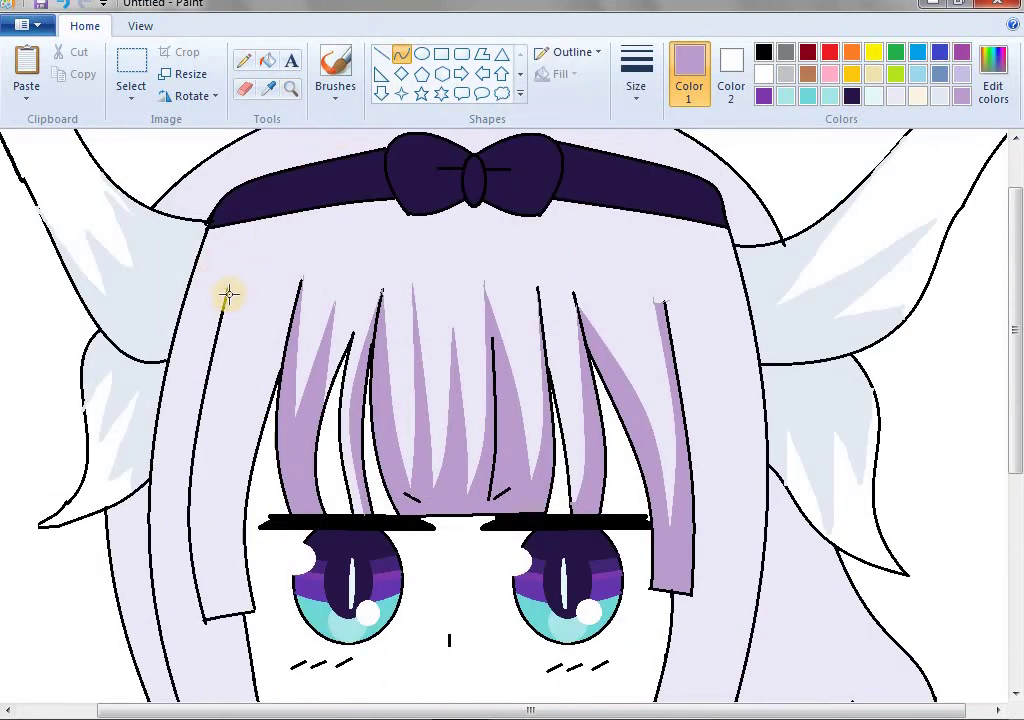
pyautogui.moveTo(229, 294); pyautogui.dragTo(231, 610)
pyautogui.click(199, 558)
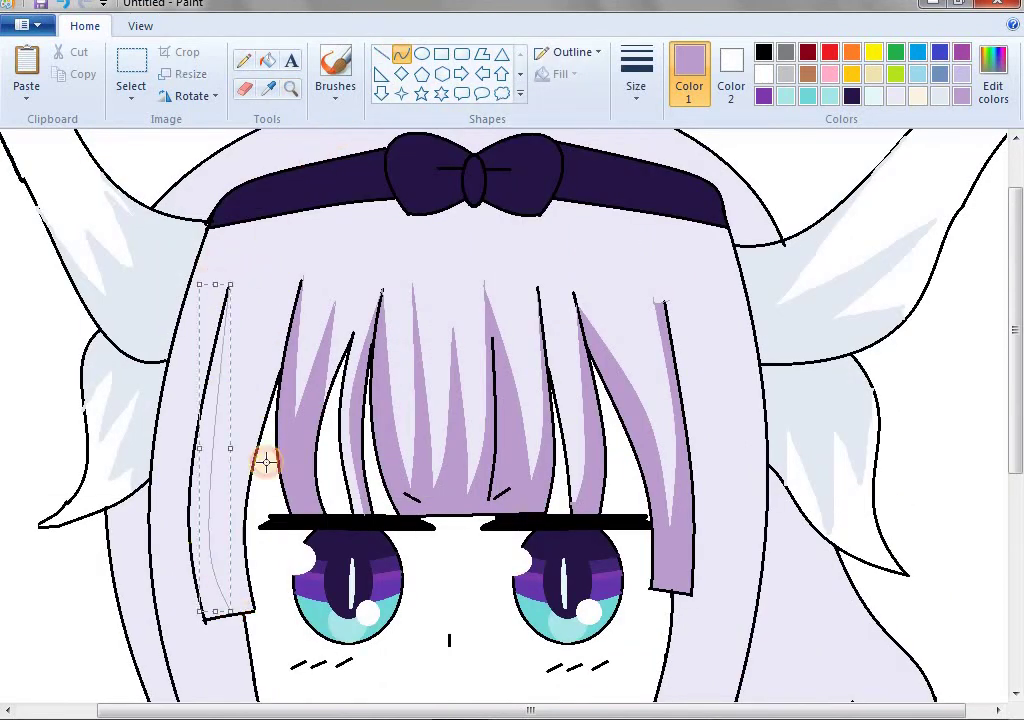
pyautogui.click(237, 392)
pyautogui.moveTo(219, 497); pyautogui.dragTo(210, 577)
pyautogui.moveTo(215, 512); pyautogui.dragTo(205, 507)
pyautogui.click(282, 336)
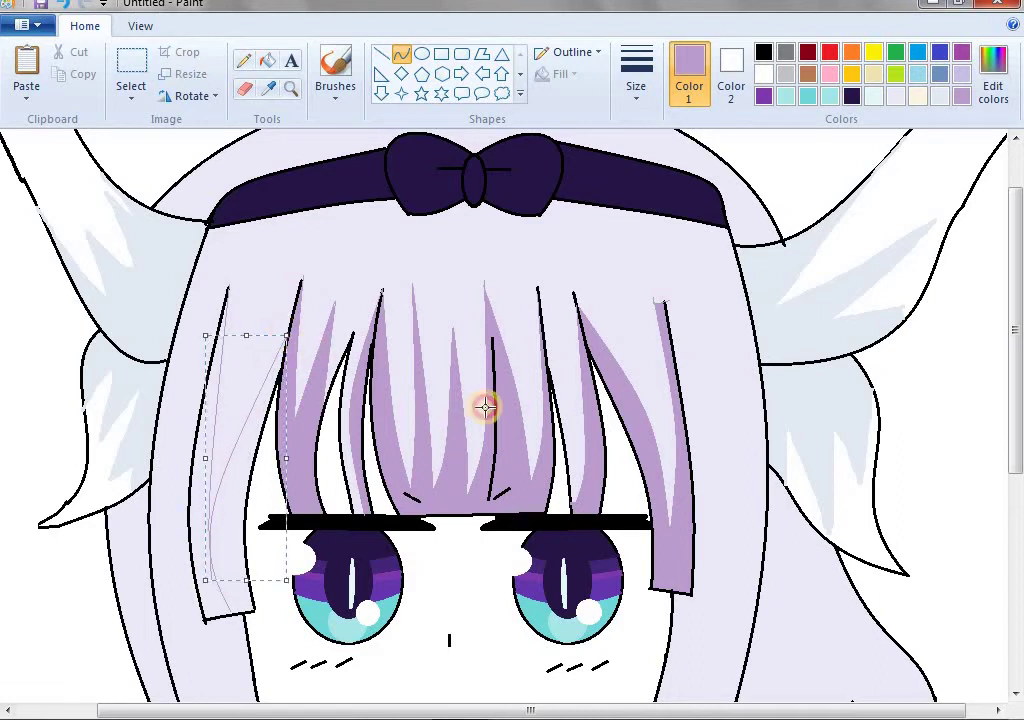
pyautogui.click(687, 385)
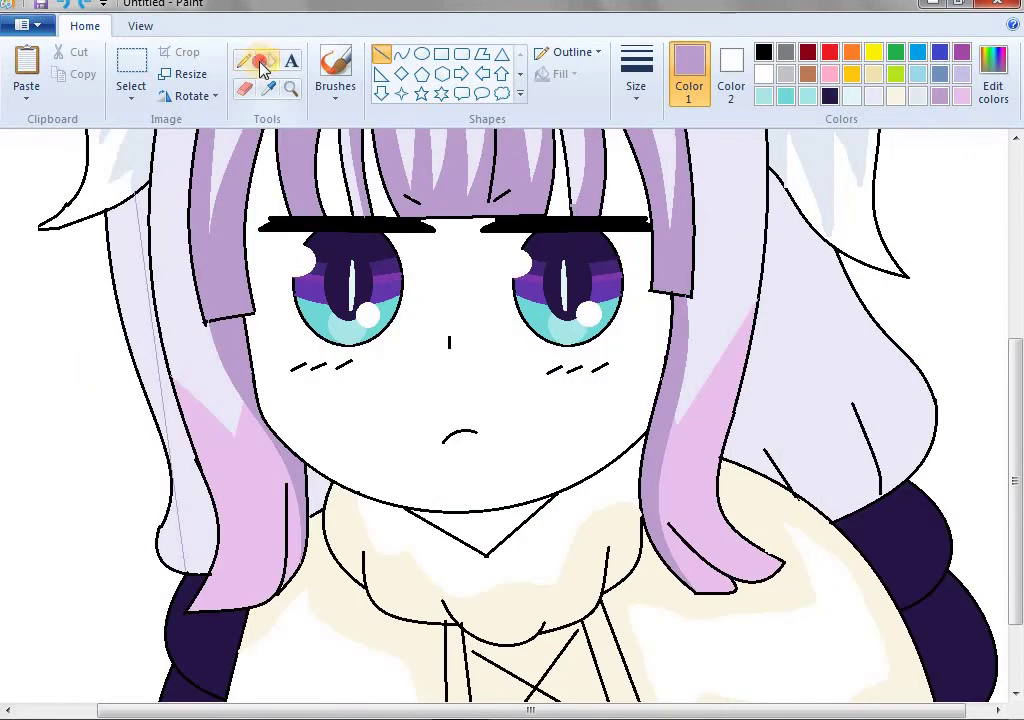
# Step: Fill the outlined shadow on the back hair behind the left side lock with light purple
pyautogui.click(265, 63)
pyautogui.click(147, 198)
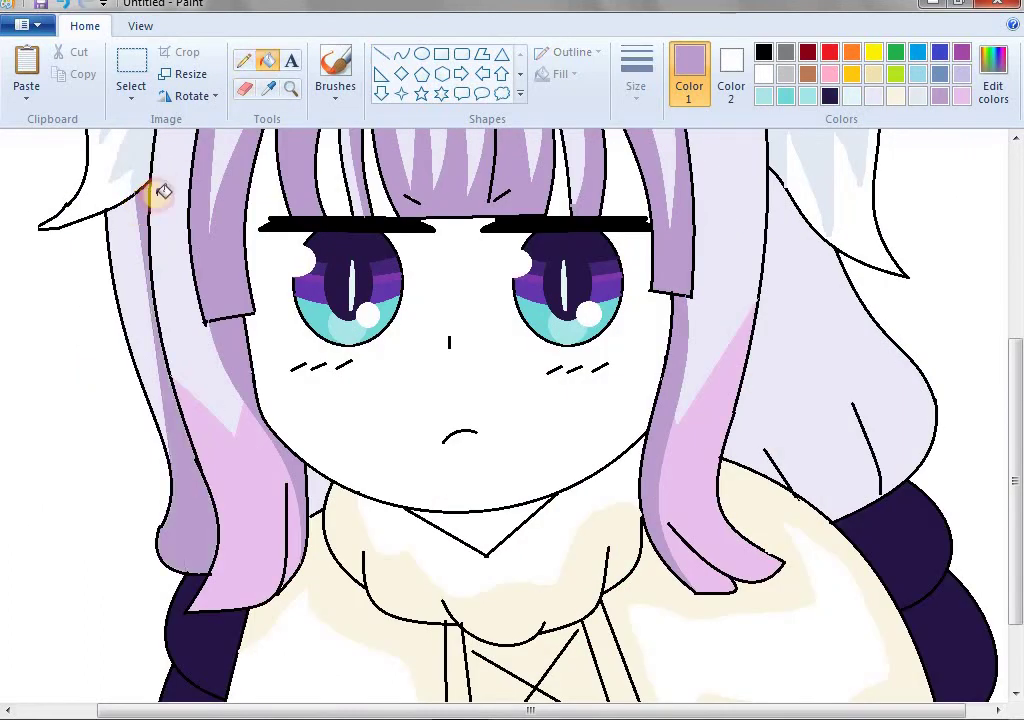
pyautogui.click(270, 89)
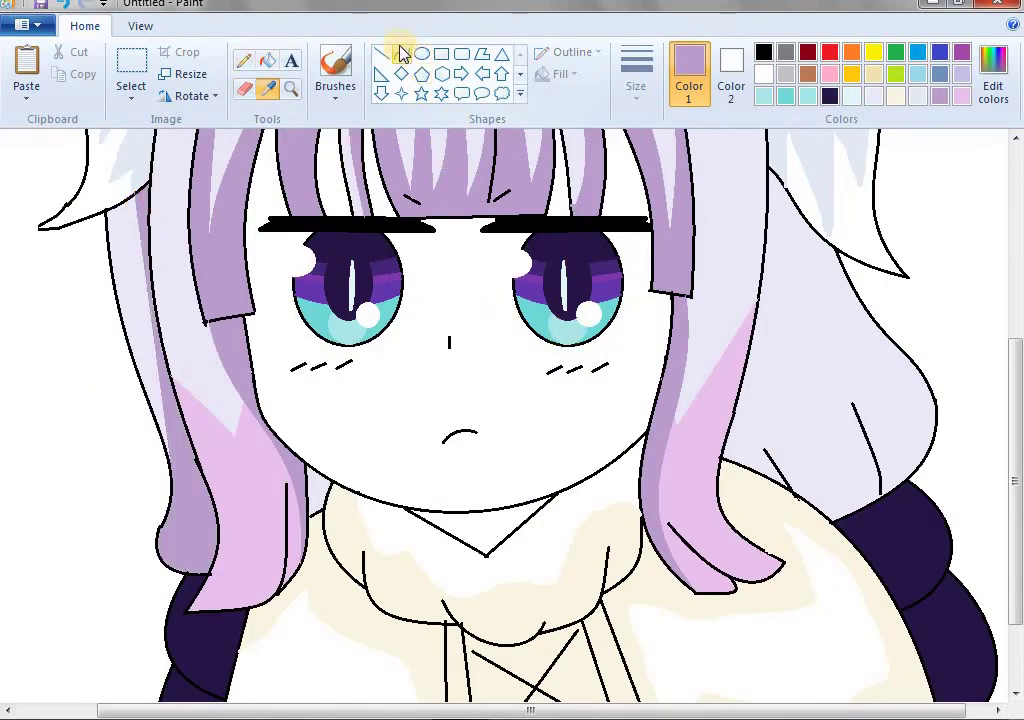
# Step: Outline light-purple shadows on the right back hair, along the side lock and beside the two short strand lines, with the Curve tool
pyautogui.click(400, 53)
pyautogui.scroll(3, 798, 309)
pyautogui.moveTo(783, 326); pyautogui.dragTo(749, 603)
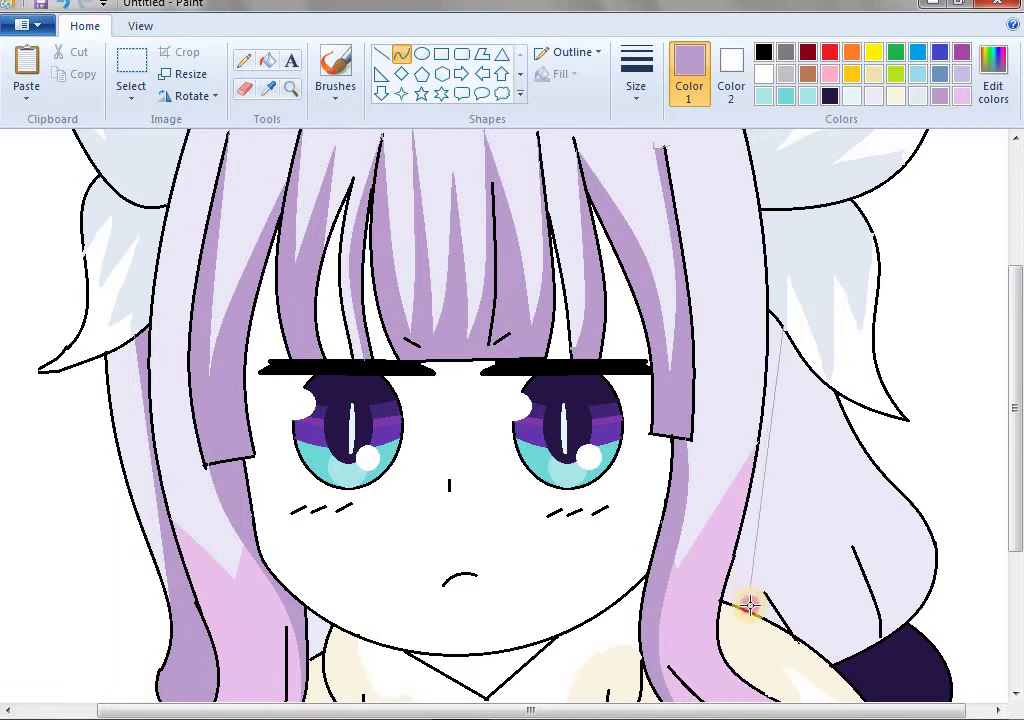
pyautogui.moveTo(789, 471); pyautogui.dragTo(802, 445)
pyautogui.click(755, 512)
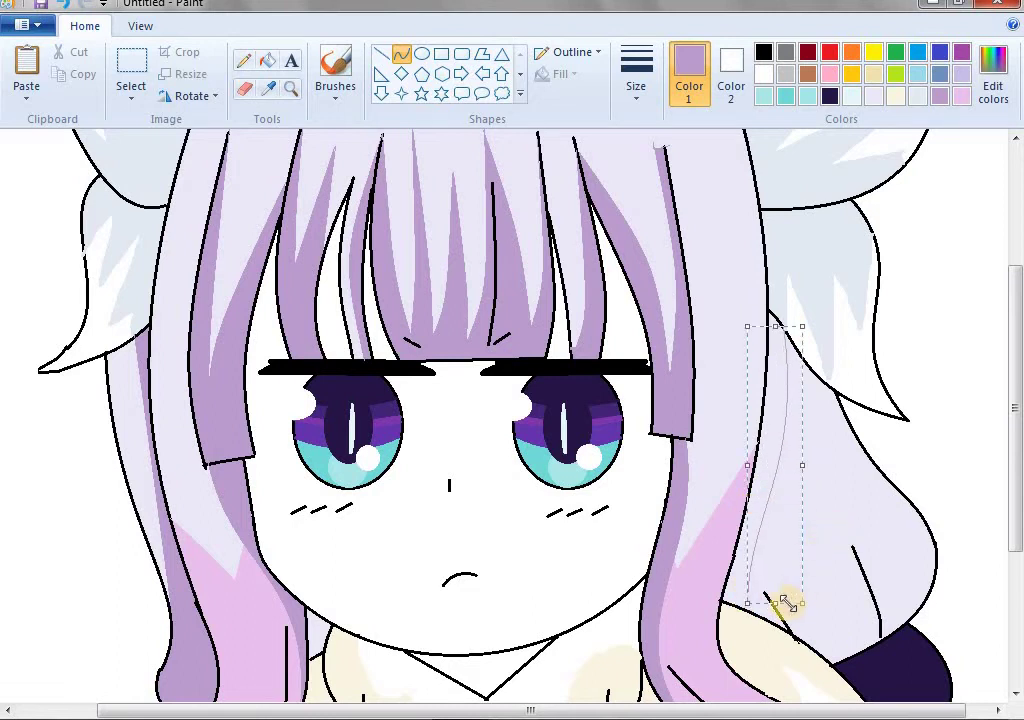
pyautogui.moveTo(744, 615); pyautogui.dragTo(740, 617)
pyautogui.click(855, 559)
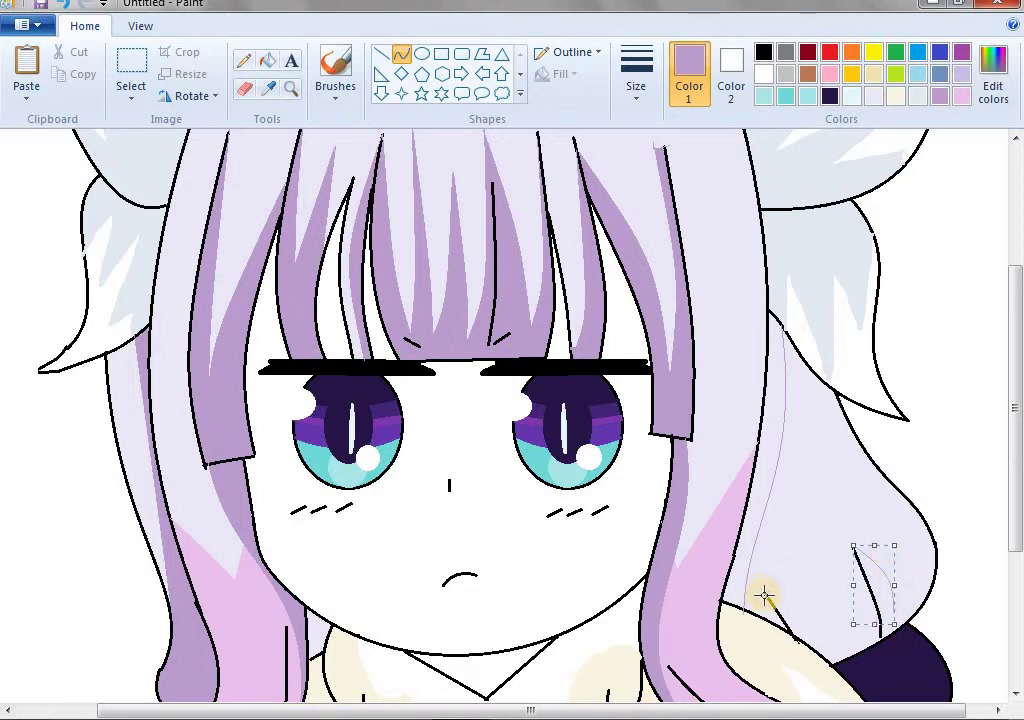
pyautogui.moveTo(833, 628); pyautogui.dragTo(843, 655)
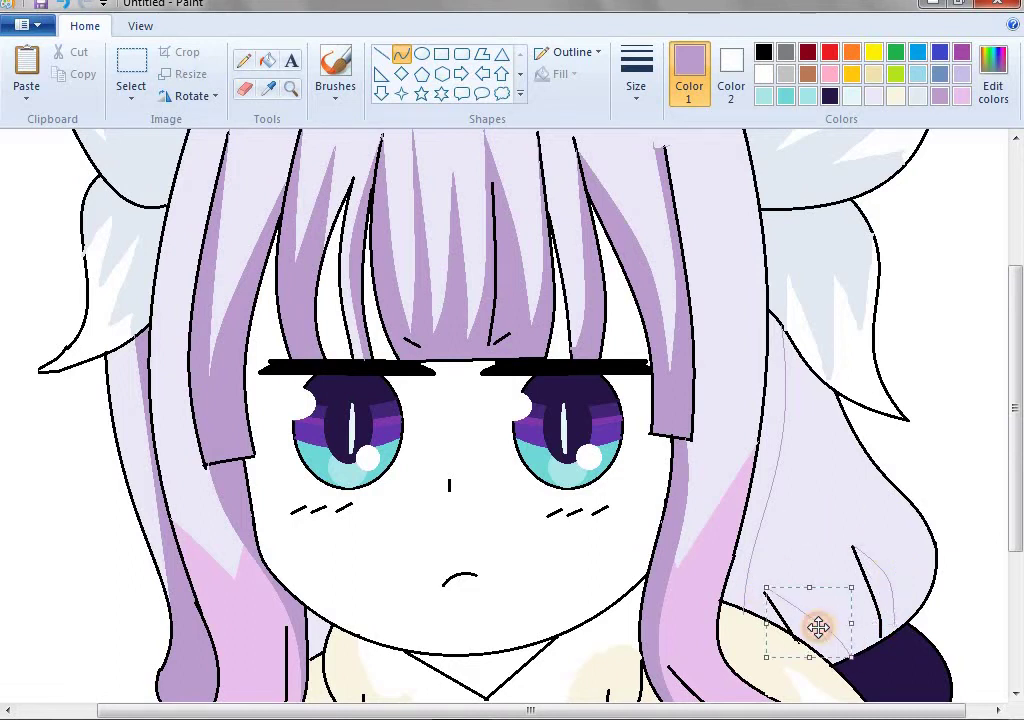
pyautogui.click(901, 631)
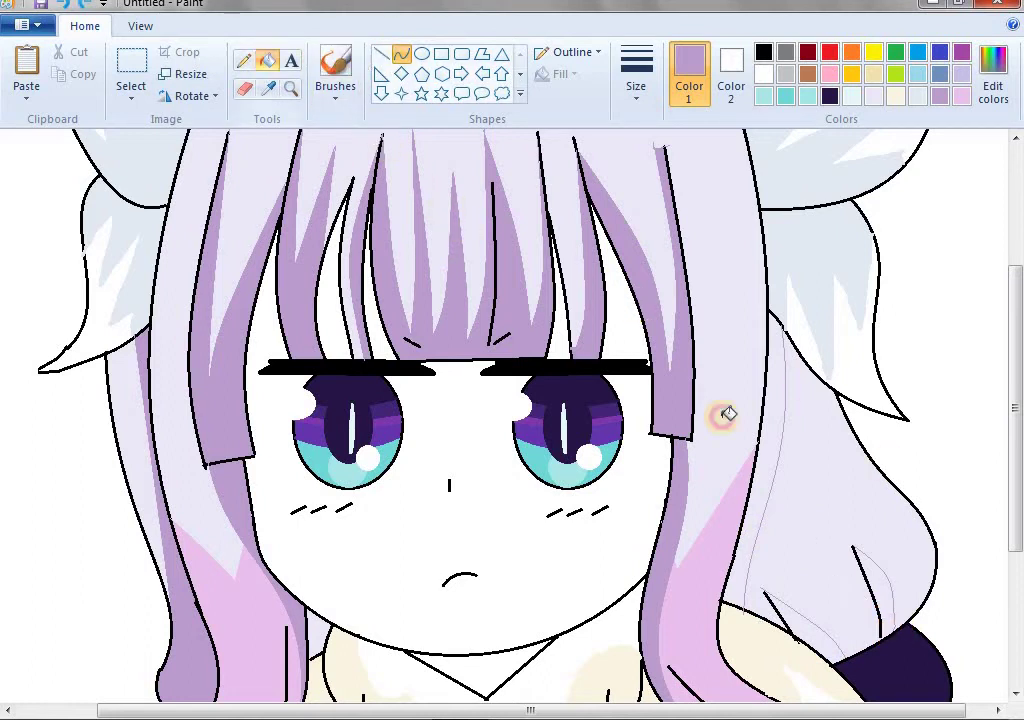
# Step: Fill the right back hair's outlined shadows with light purple, closing the gap at the base of the rightmost one with the Pencil
pyautogui.click(878, 590)
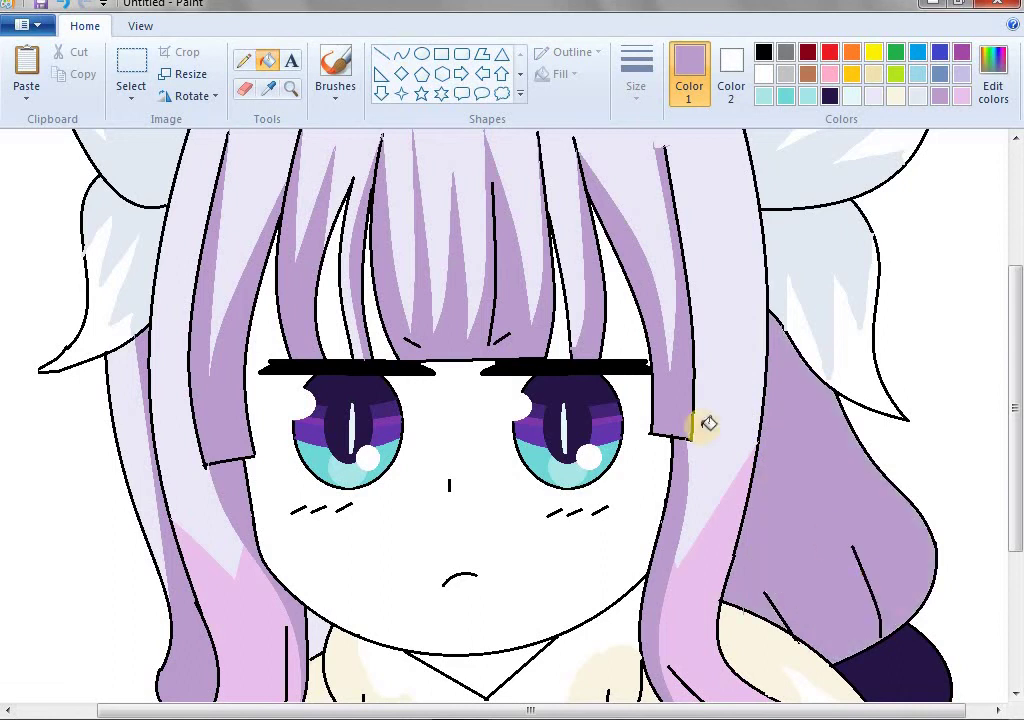
pyautogui.hotkey('ctrl', 'z')
pyautogui.click(243, 61)
pyautogui.moveTo(857, 548); pyautogui.dragTo(885, 628)
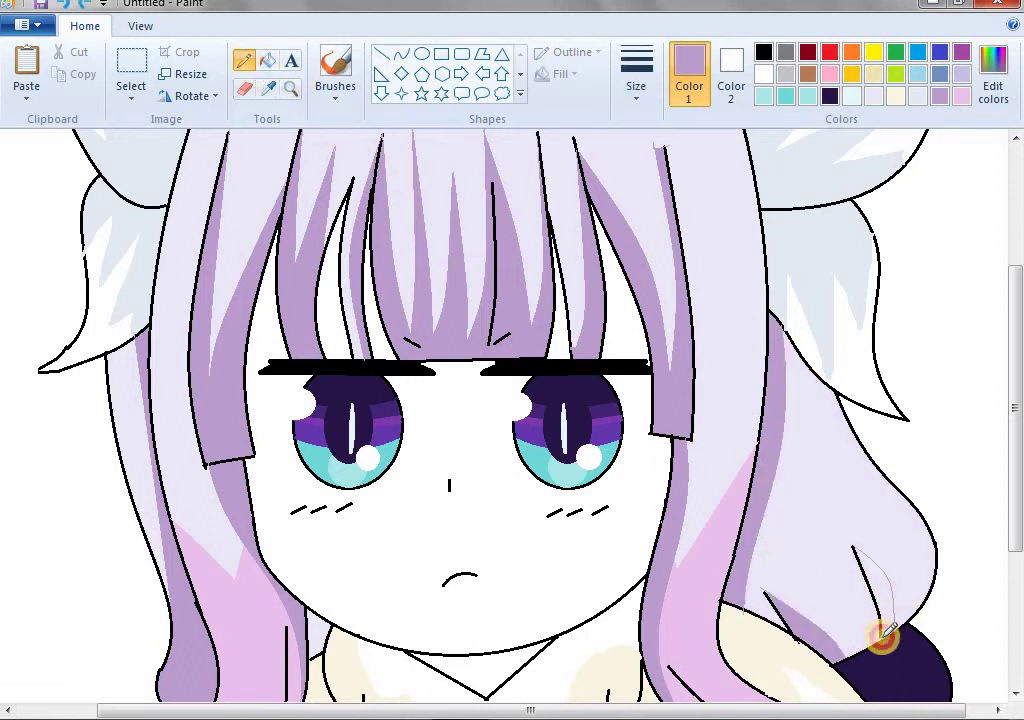
pyautogui.click(267, 60)
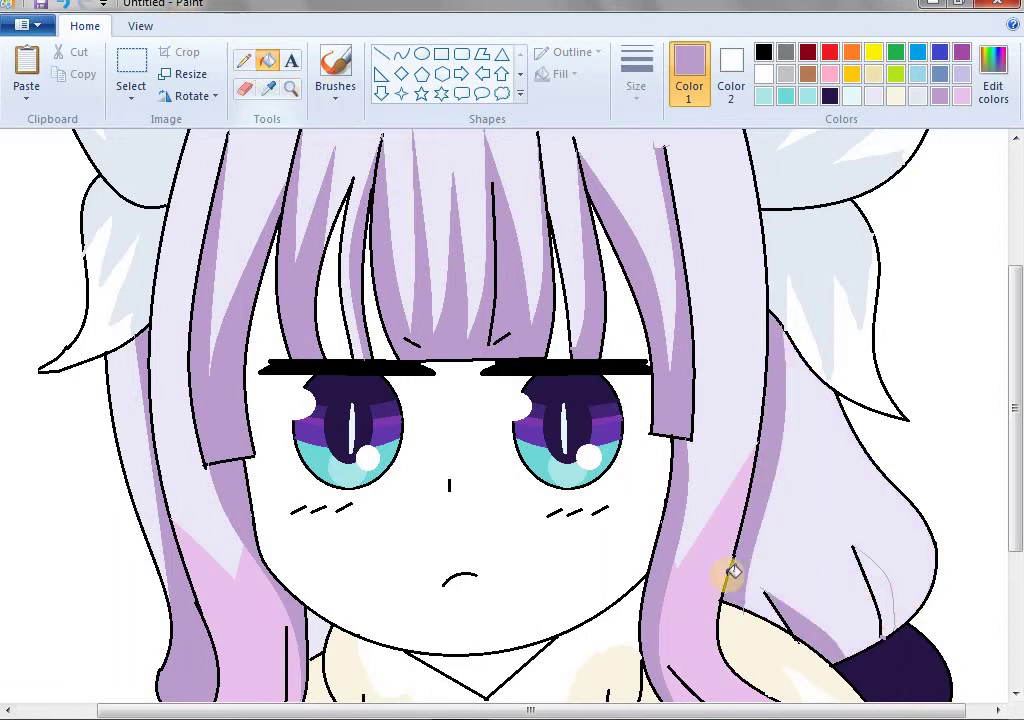
pyautogui.click(878, 597)
# Step: Erase the curved, frowning mouth from the face
pyautogui.click(290, 88)
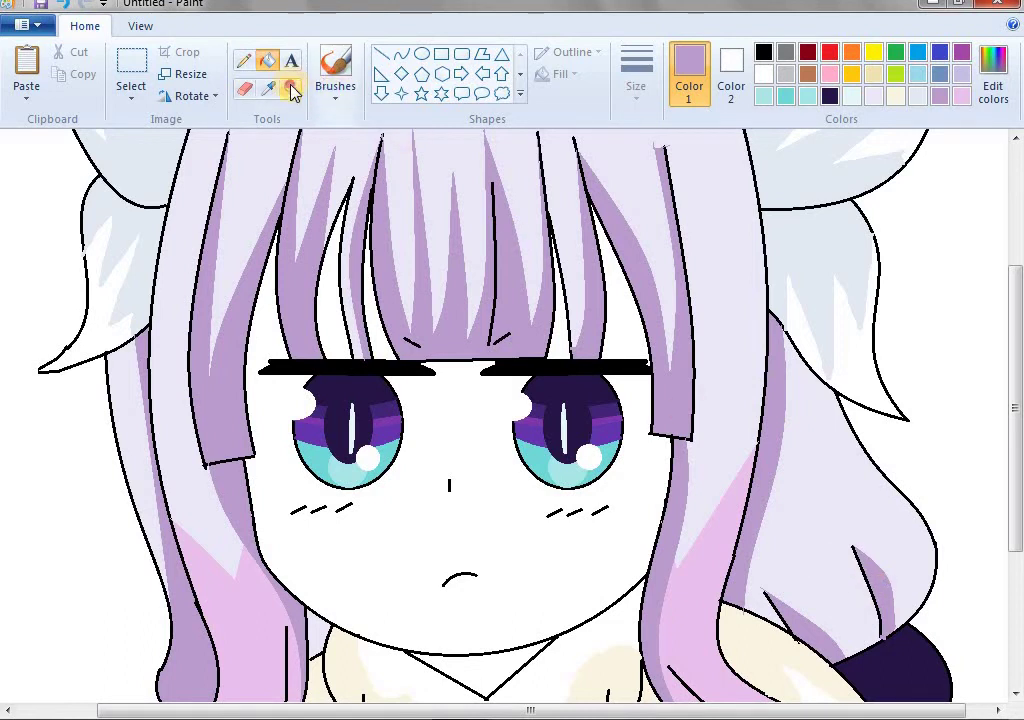
pyautogui.rightClick(350, 235)
pyautogui.rightClick(168, 330)
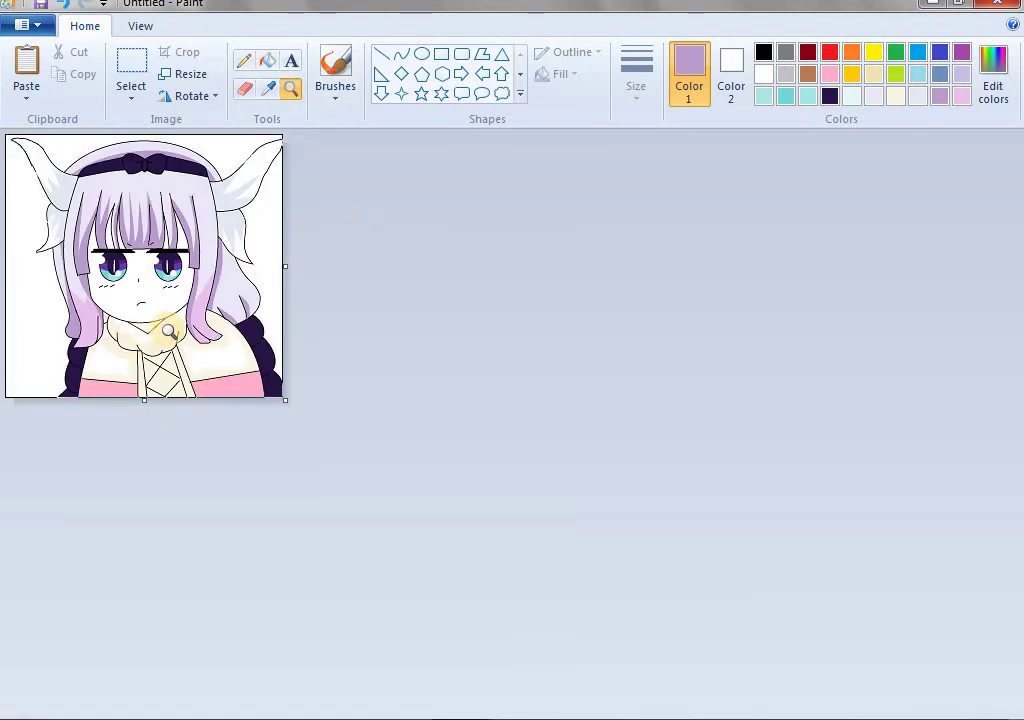
pyautogui.click(218, 306)
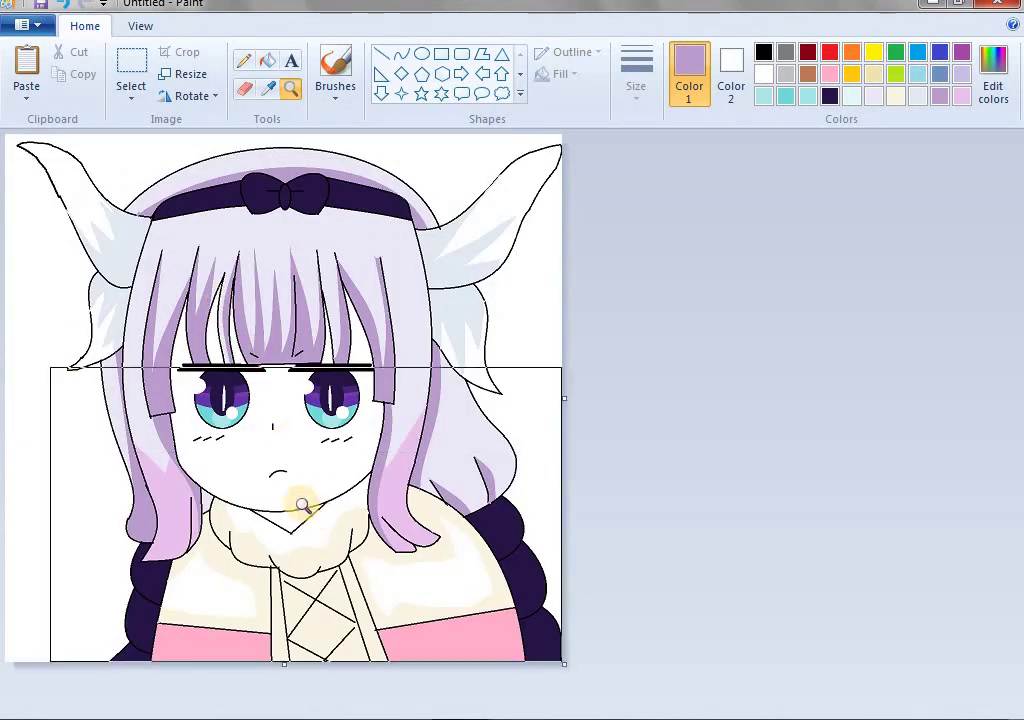
pyautogui.click(336, 459)
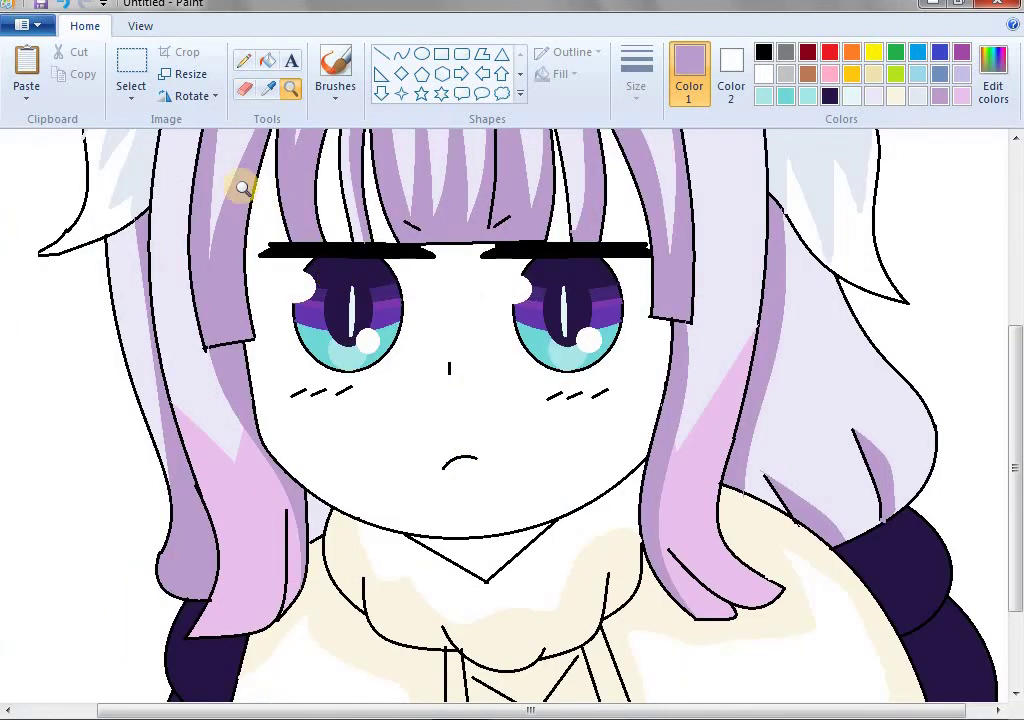
pyautogui.click(243, 89)
pyautogui.moveTo(469, 465); pyautogui.dragTo(446, 457)
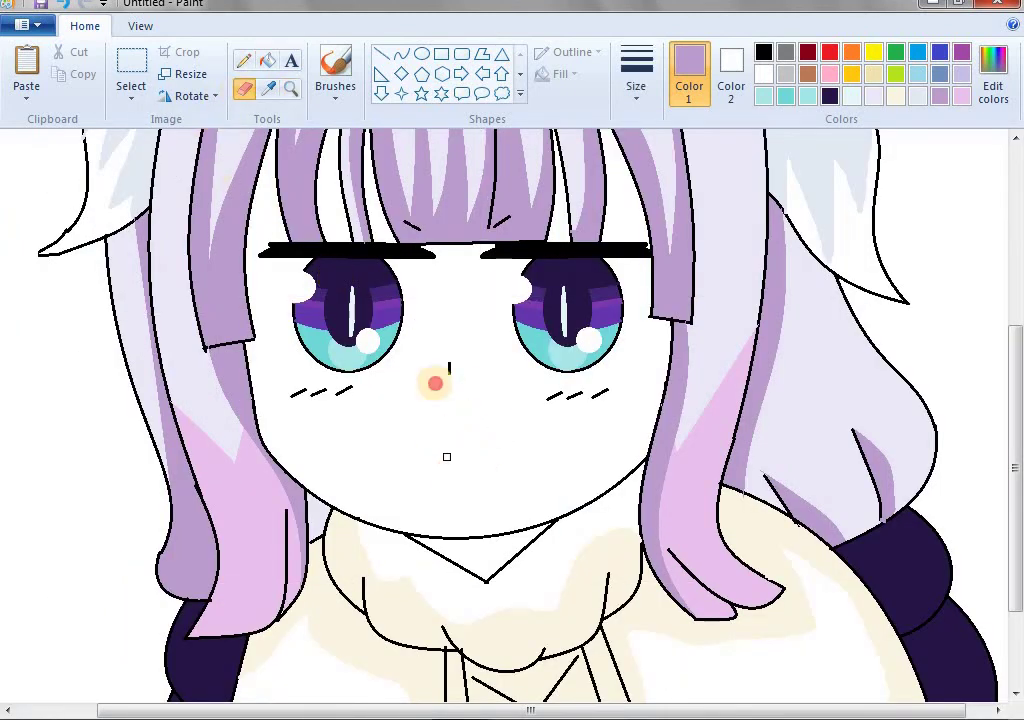
# Step: Draw a short, nearly flat black mouth with a thicker Curve line and reposition it slightly lower on the face
pyautogui.click(401, 53)
pyautogui.click(762, 52)
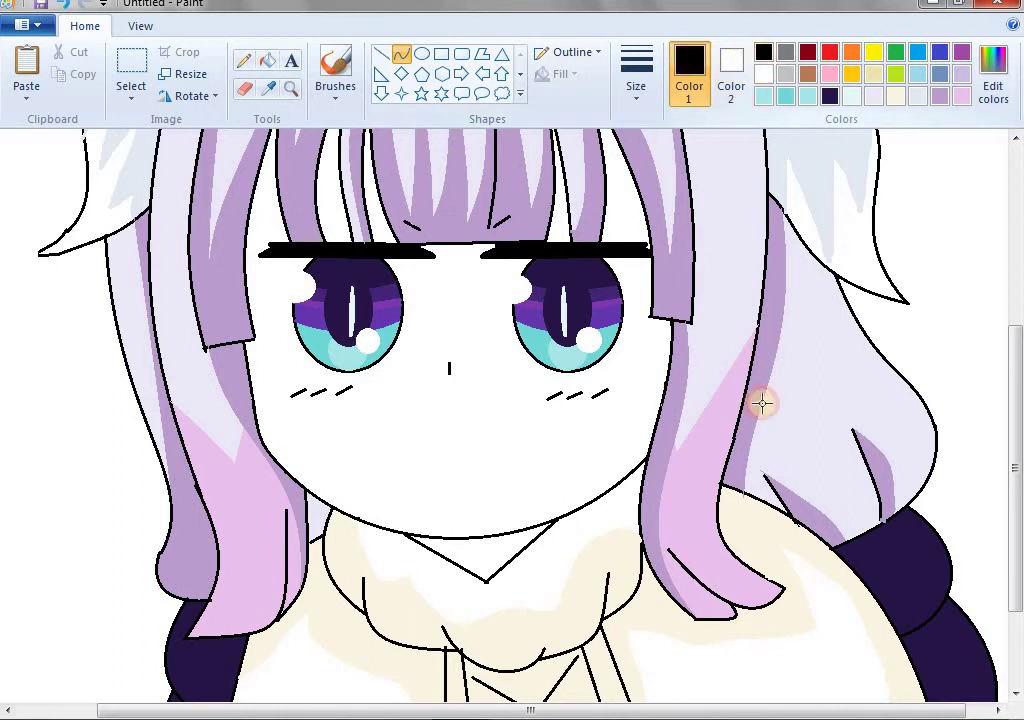
pyautogui.moveTo(448, 442); pyautogui.dragTo(432, 444)
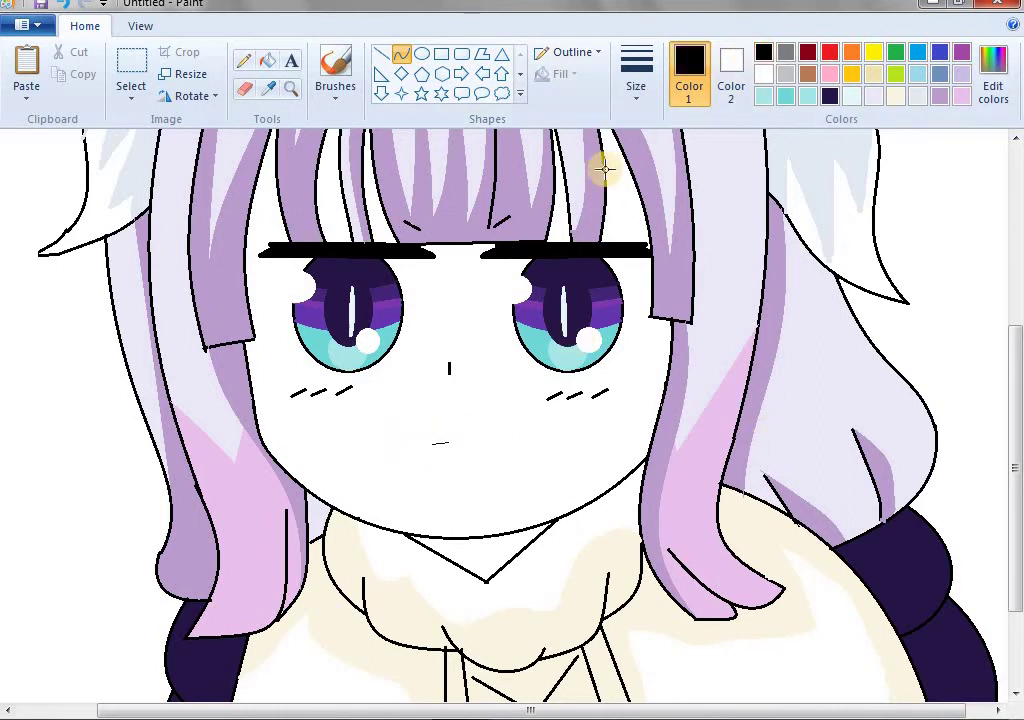
pyautogui.click(636, 78)
pyautogui.click(647, 175)
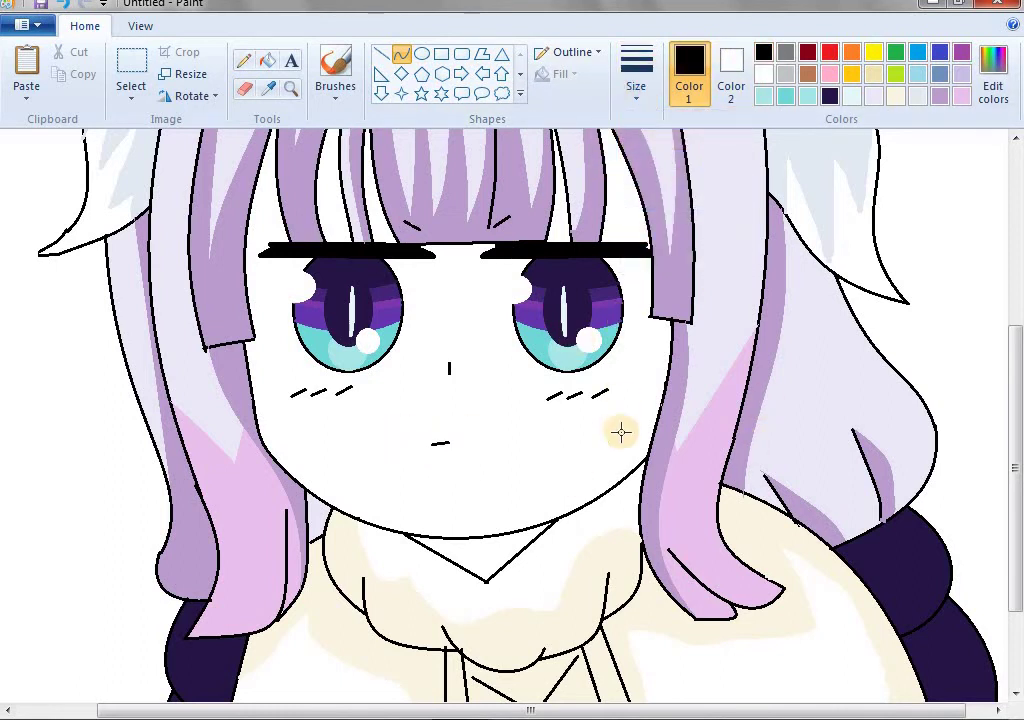
pyautogui.hotkey('ctrl', 'z')
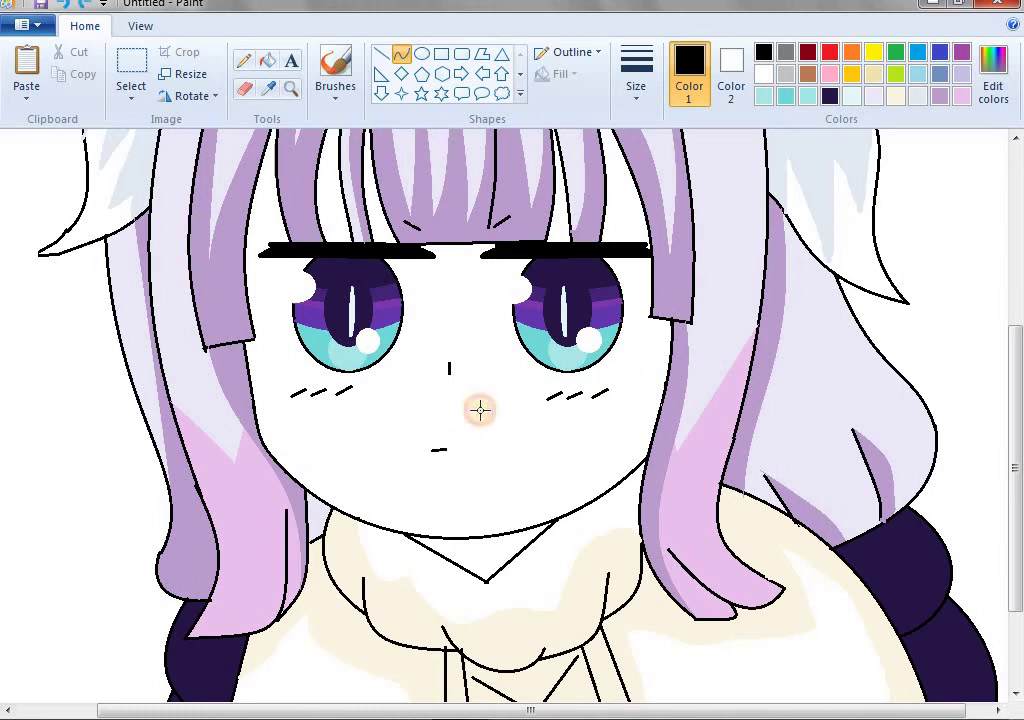
# Step: Draw two thick, horizontal black eyebrows across the fringe above the eyes, using a heavier line size
pyautogui.rightClick(357, 269)
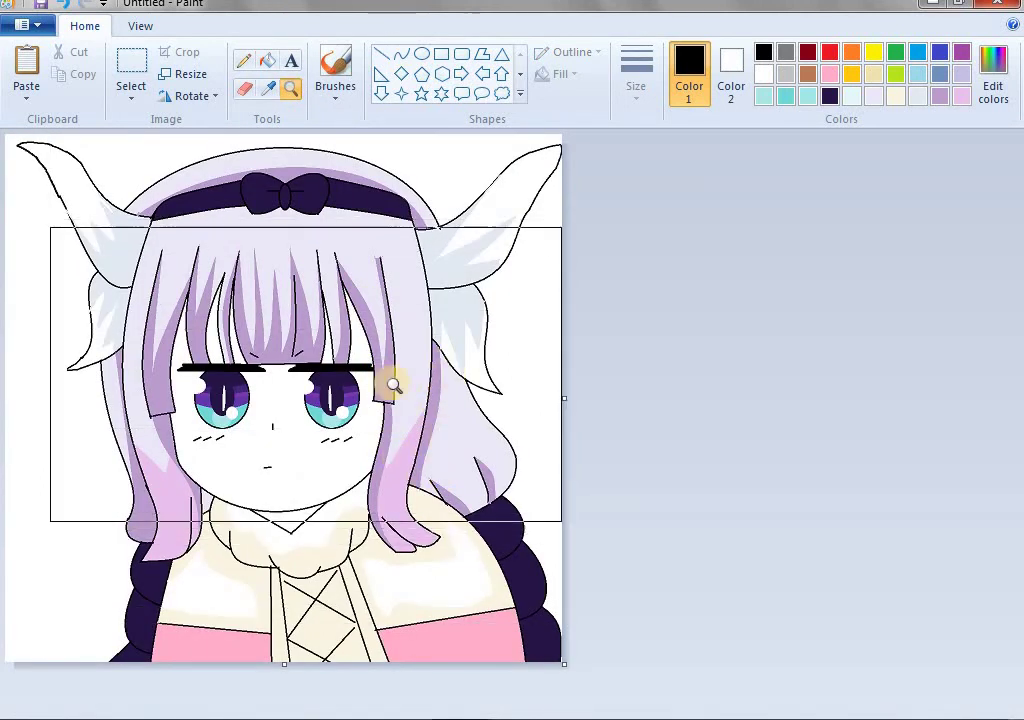
pyautogui.click(398, 361)
pyautogui.click(401, 54)
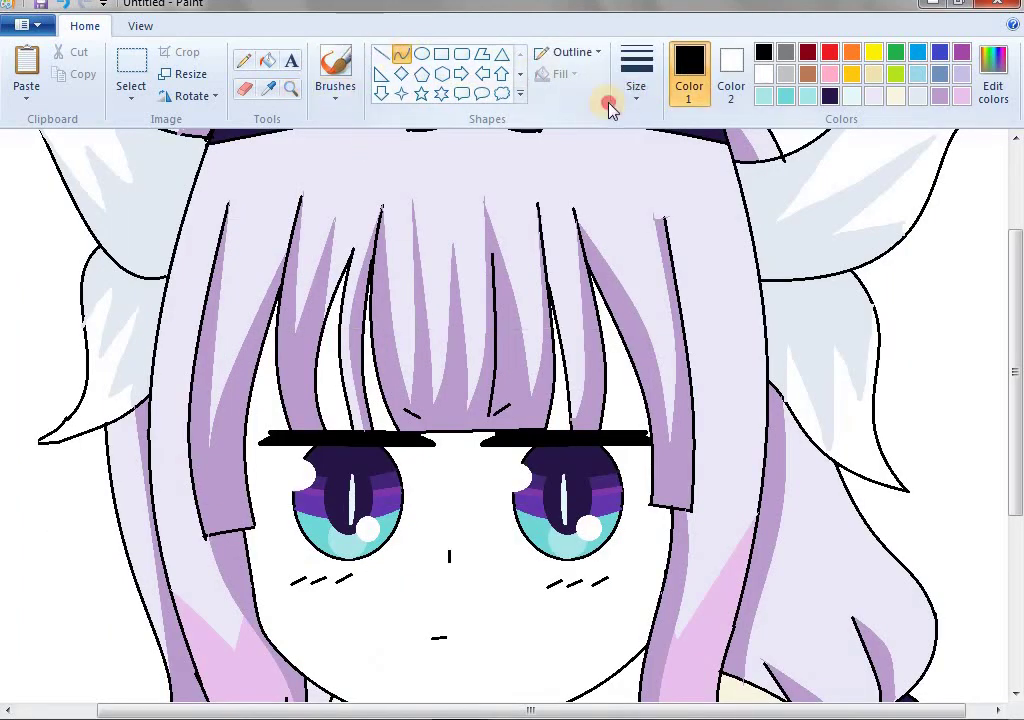
pyautogui.click(636, 75)
pyautogui.click(642, 180)
pyautogui.click(640, 92)
pyautogui.click(651, 203)
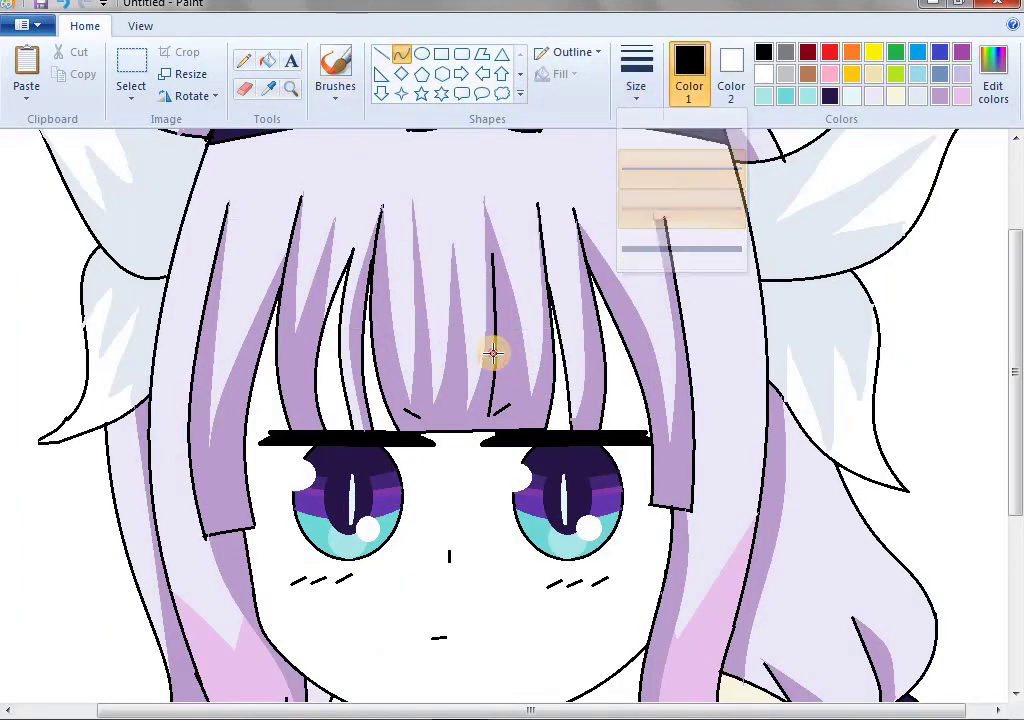
pyautogui.moveTo(491, 351); pyautogui.dragTo(618, 350)
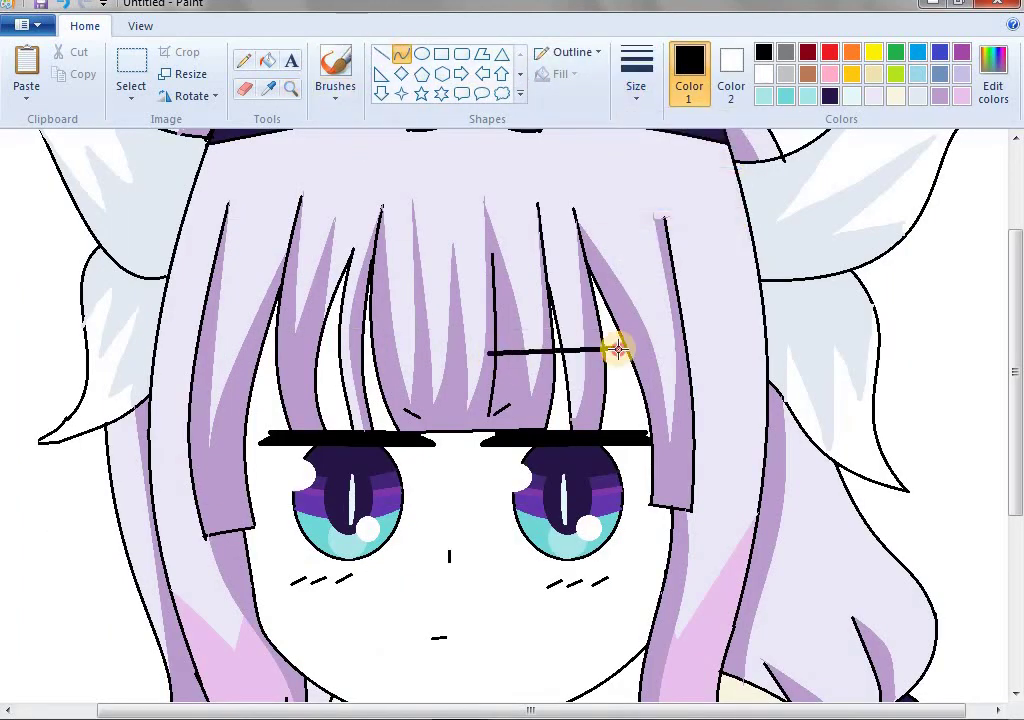
pyautogui.click(381, 55)
pyautogui.moveTo(393, 350); pyautogui.dragTo(289, 353)
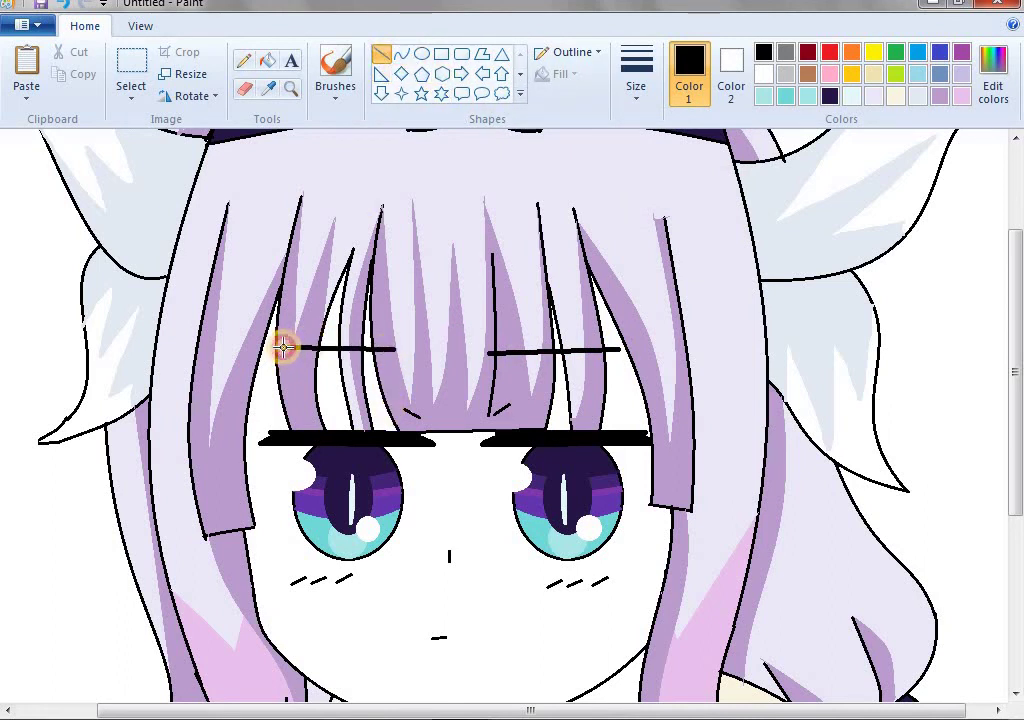
# Step: Erase the short, nearly flat mouth from the face
pyautogui.click(291, 88)
pyautogui.rightClick(377, 256)
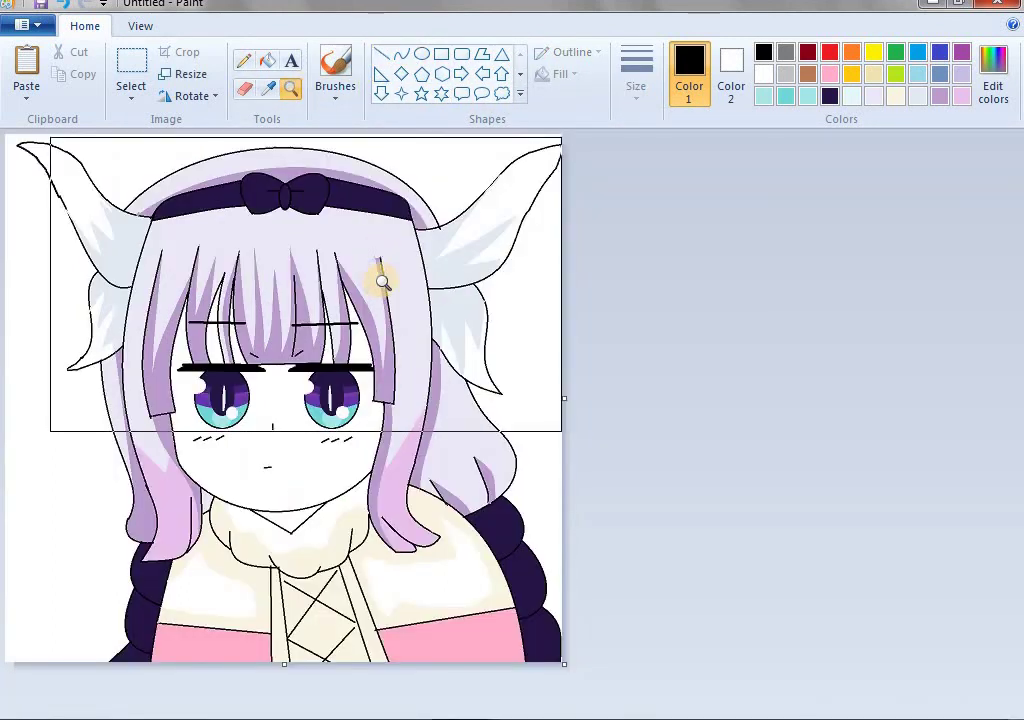
pyautogui.click(373, 427)
pyautogui.click(246, 89)
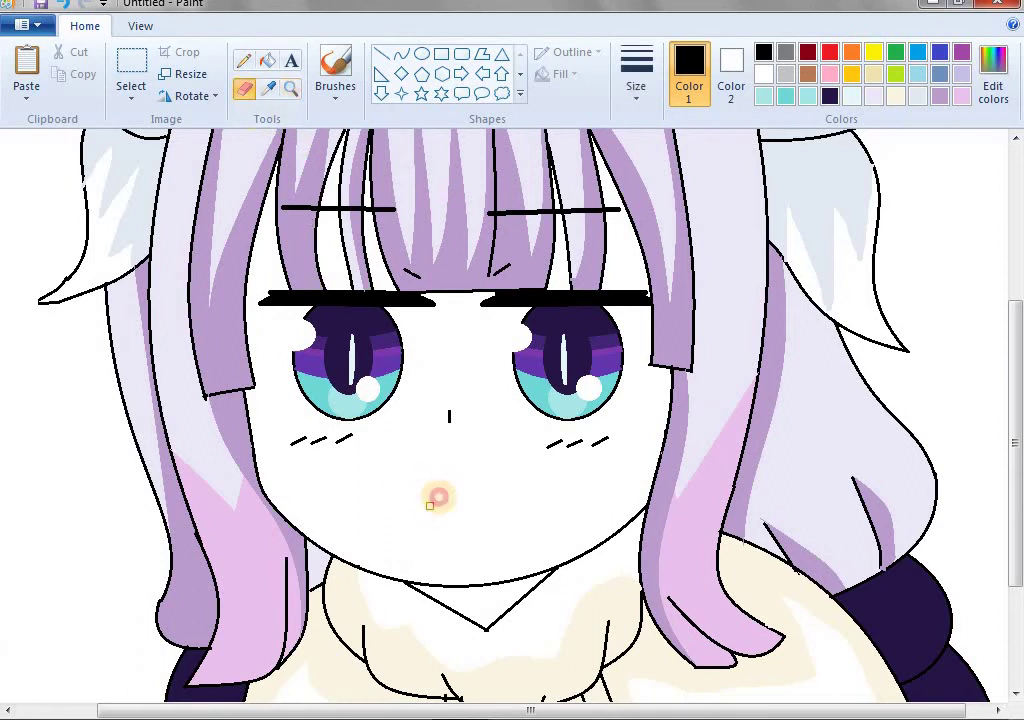
# Step: Draw a short, slightly arched black mouth below the nose with a thinner Curve line, undoing the first smiling attempt
pyautogui.click(401, 54)
pyautogui.moveTo(425, 484); pyautogui.dragTo(453, 484)
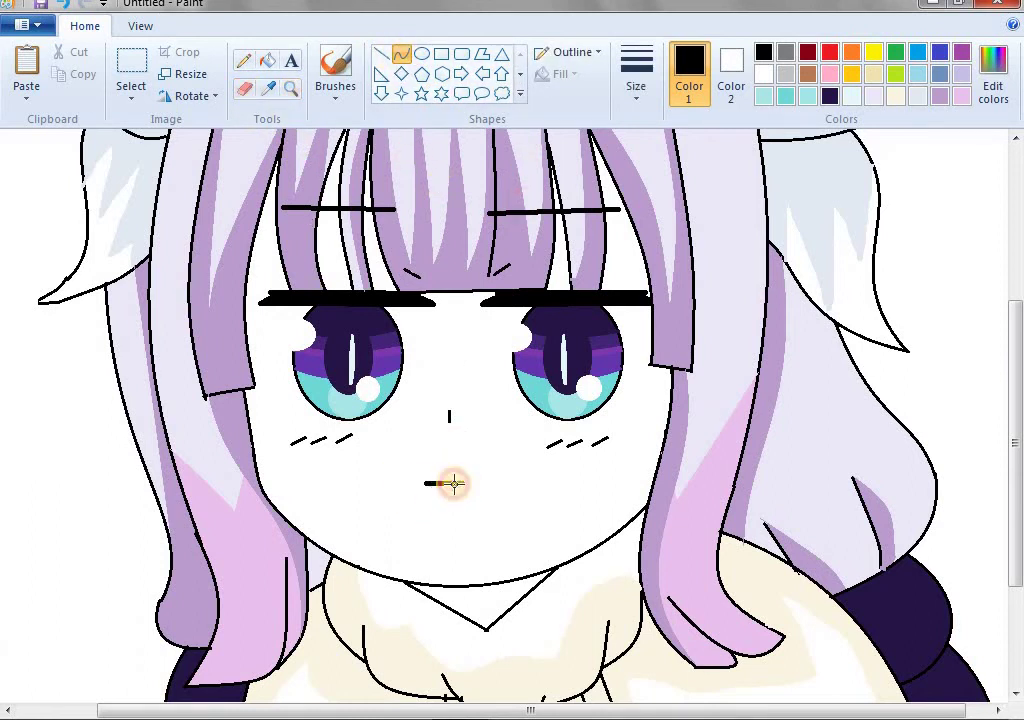
pyautogui.click(636, 85)
pyautogui.click(640, 162)
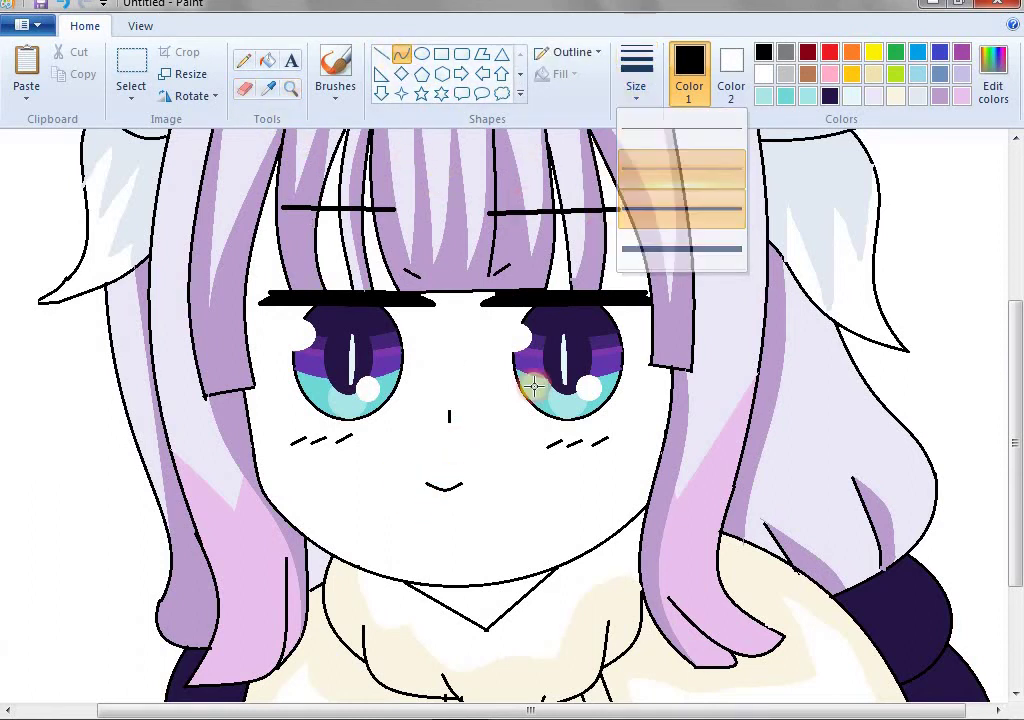
pyautogui.click(452, 481)
pyautogui.hotkey('ctrl', 'z')
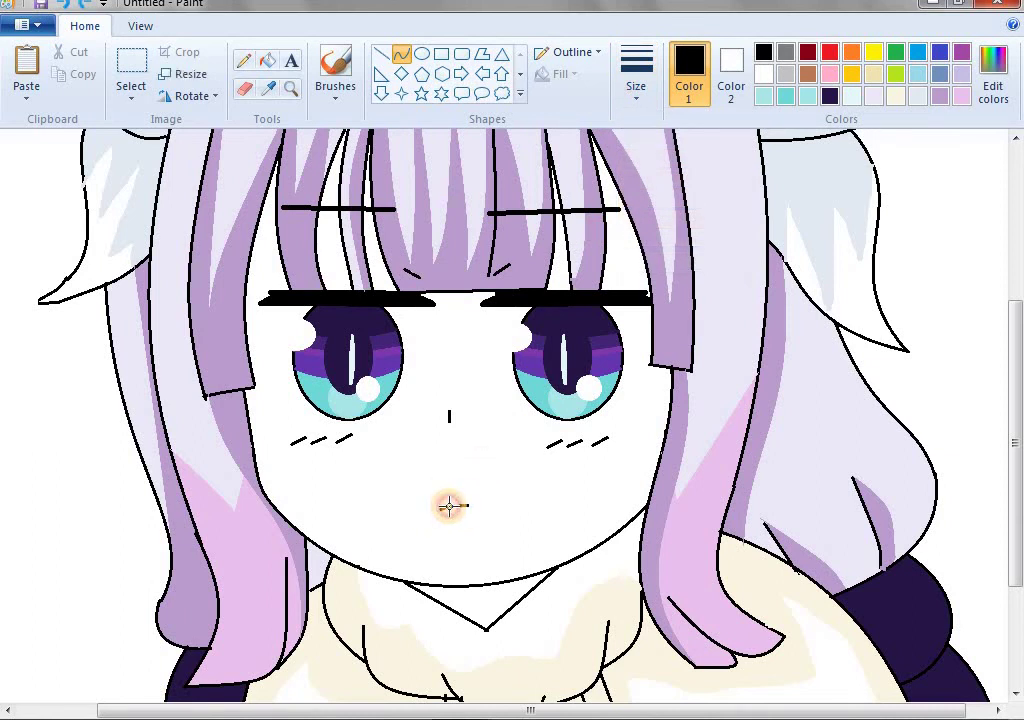
pyautogui.click(449, 506)
# Step: Retrace the outer outline of the left horn-like pigtail in black with the Pencil
pyautogui.moveTo(127, 285); pyautogui.dragTo(132, 299)
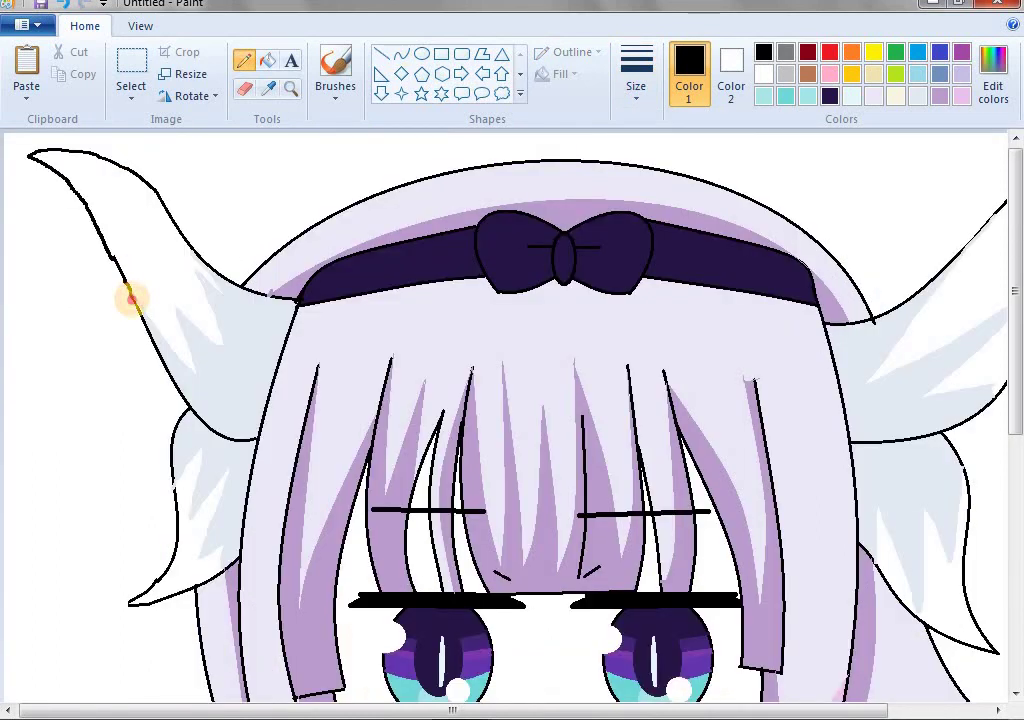
pyautogui.click(291, 88)
pyautogui.rightClick(327, 292)
# Step: Mix a very pale peach skin tone from the palette's orange by raising its luminosity, and make it the drawing colour
pyautogui.click(410, 405)
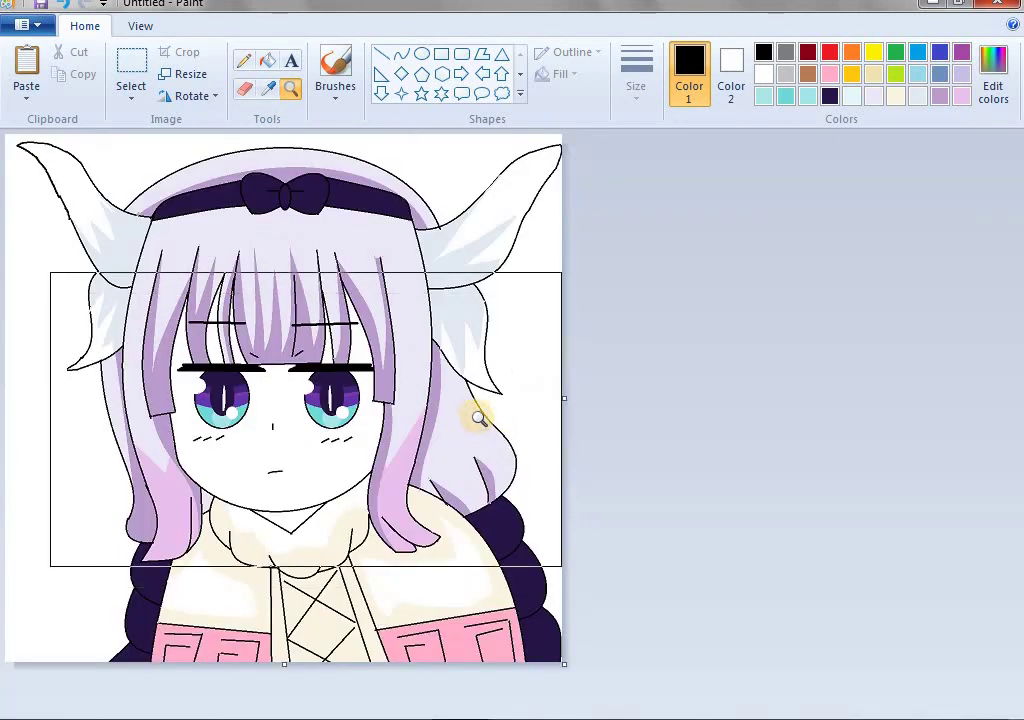
pyautogui.rightClick(475, 414)
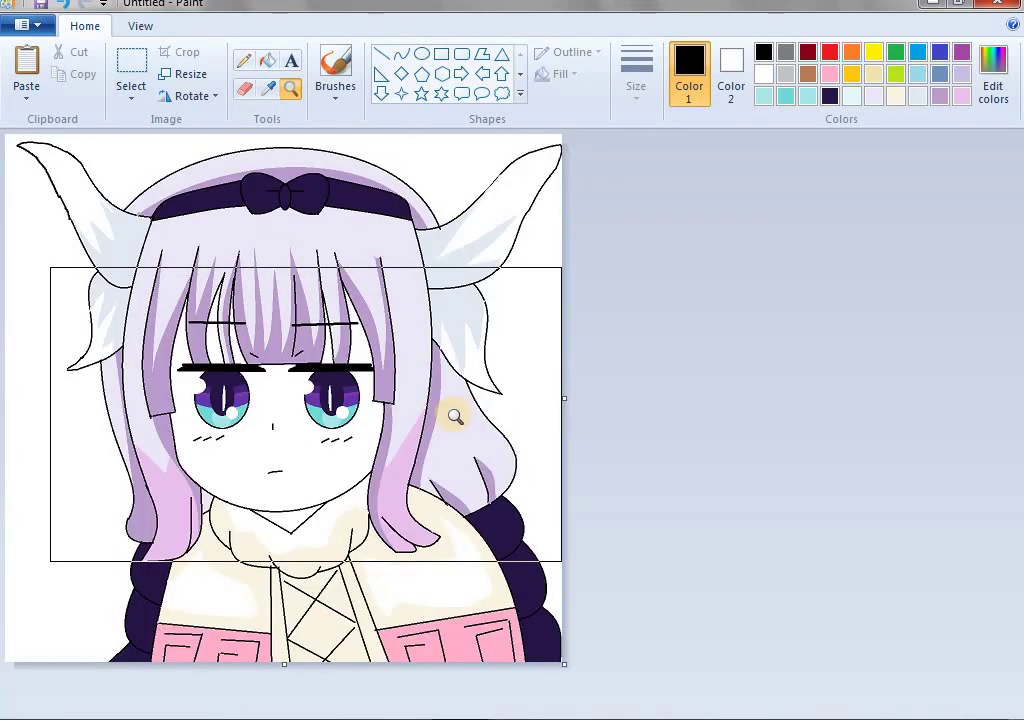
pyautogui.click(455, 416)
pyautogui.click(470, 410)
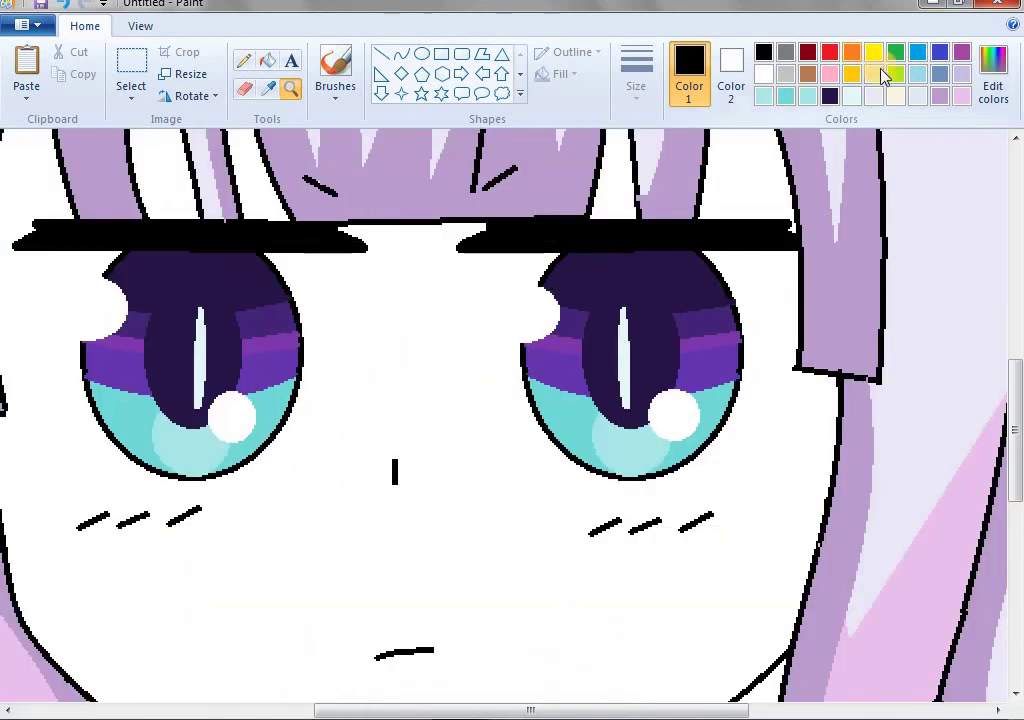
pyautogui.click(853, 55)
pyautogui.click(1000, 90)
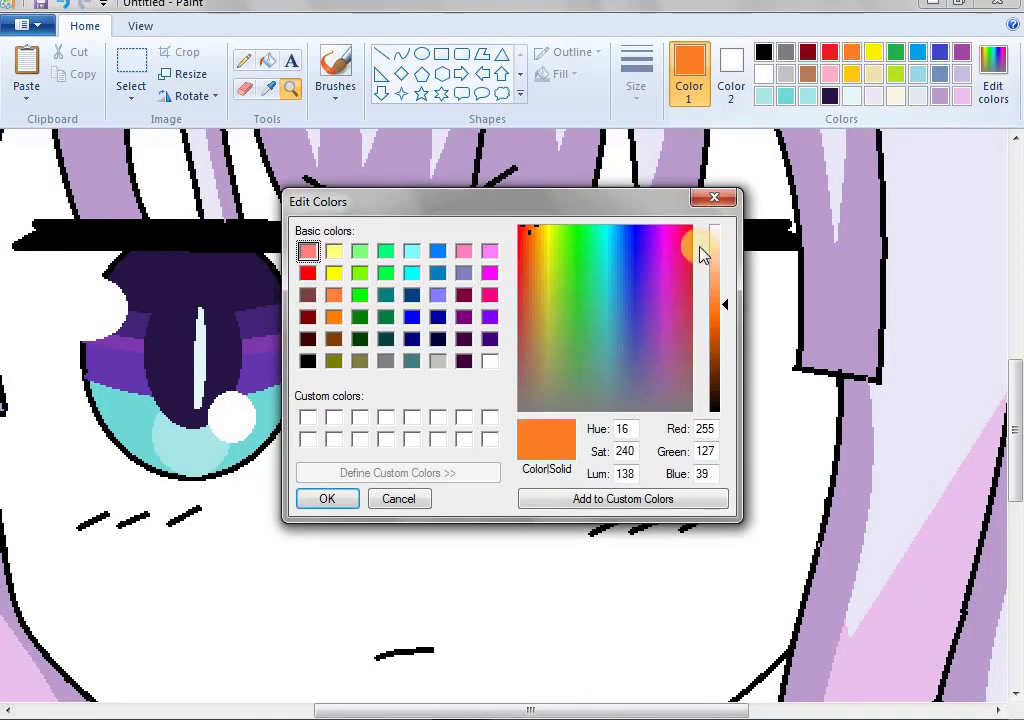
pyautogui.click(720, 232)
pyautogui.click(340, 499)
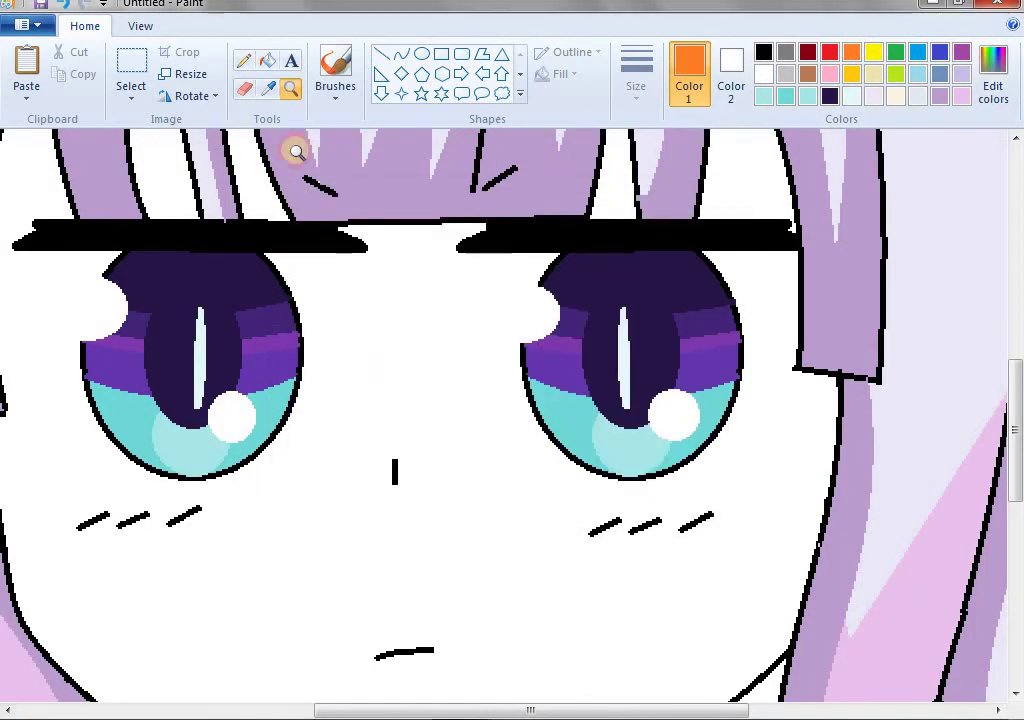
# Step: Outline the white of the left eye on both sides of the iris with pale peach Line and Curve strokes
pyautogui.click(383, 55)
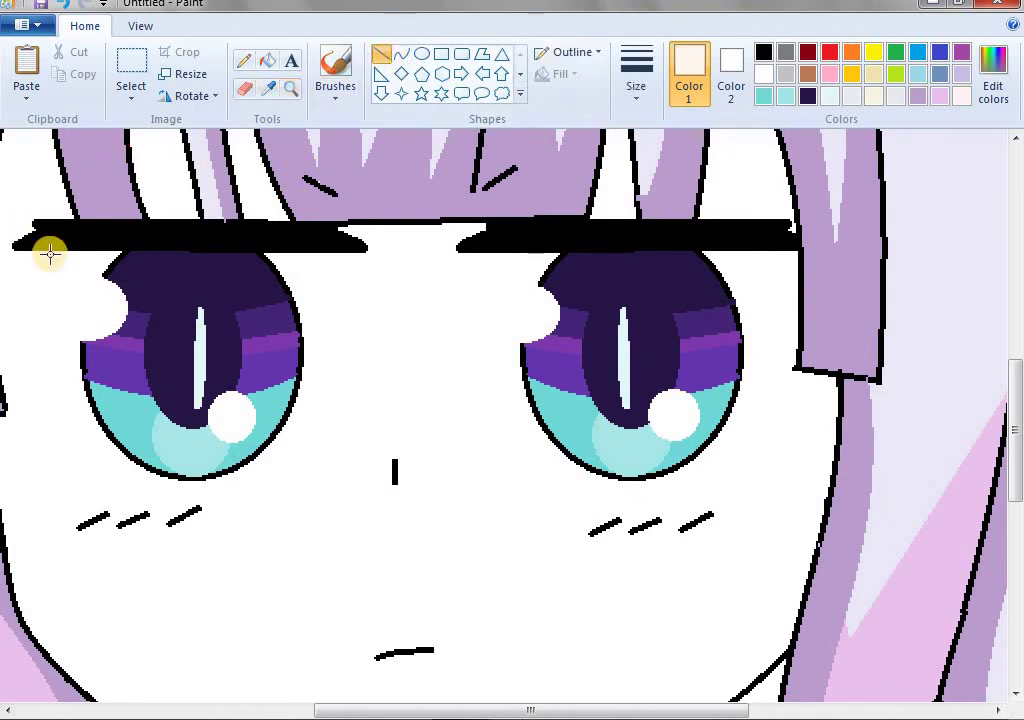
pyautogui.moveTo(43, 382); pyautogui.dragTo(97, 480)
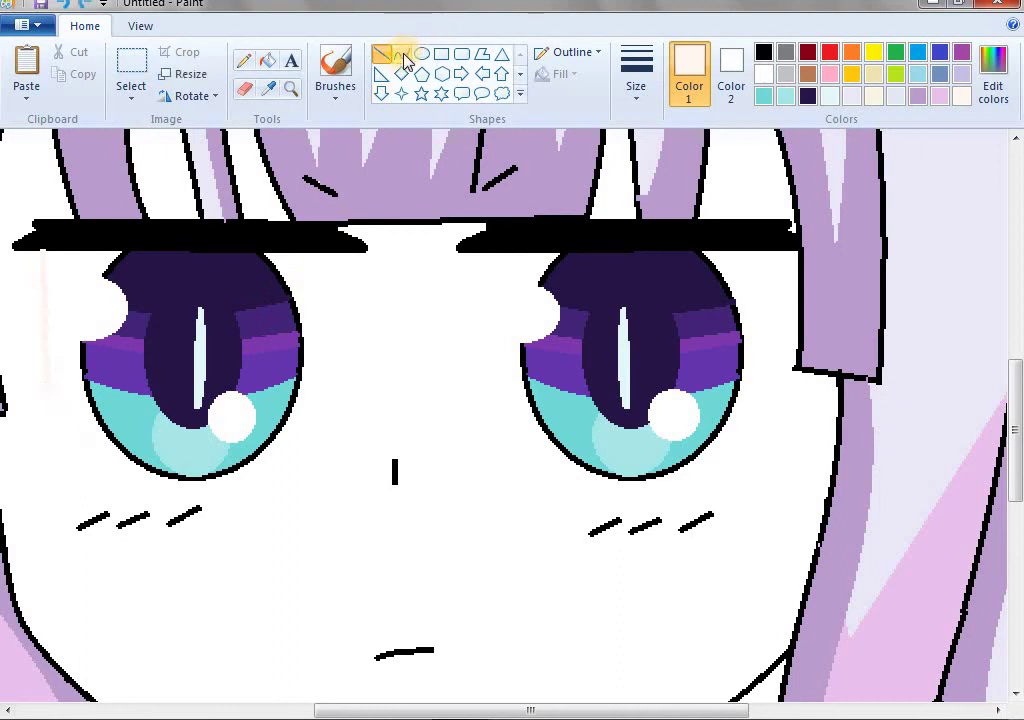
pyautogui.click(402, 54)
pyautogui.moveTo(328, 248); pyautogui.dragTo(293, 471)
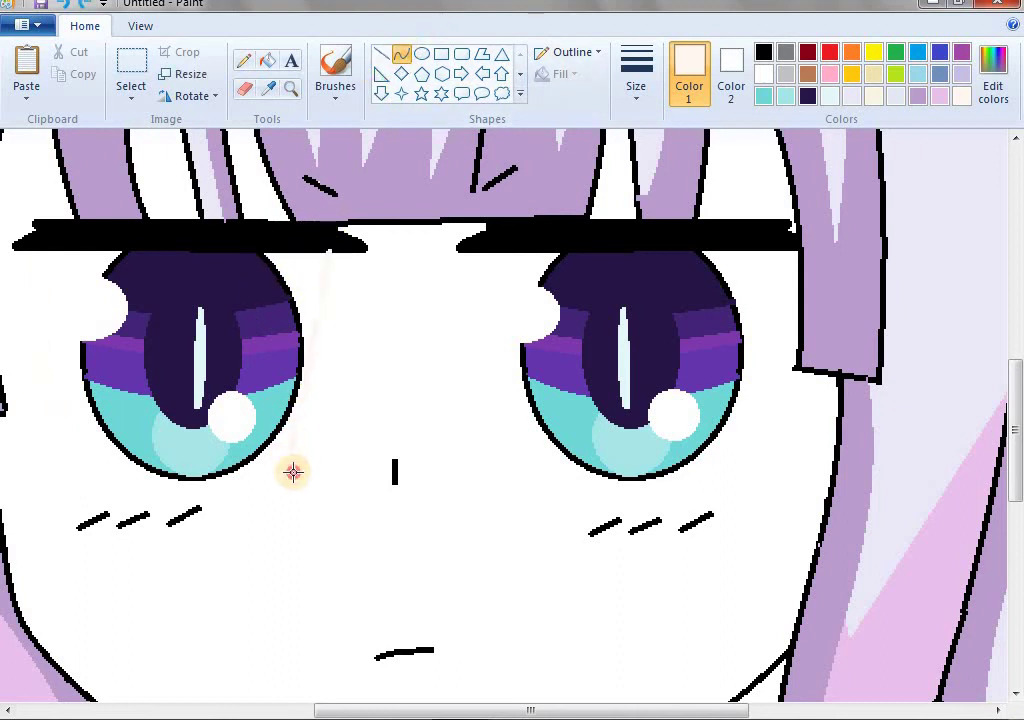
pyautogui.moveTo(329, 410); pyautogui.dragTo(311, 402)
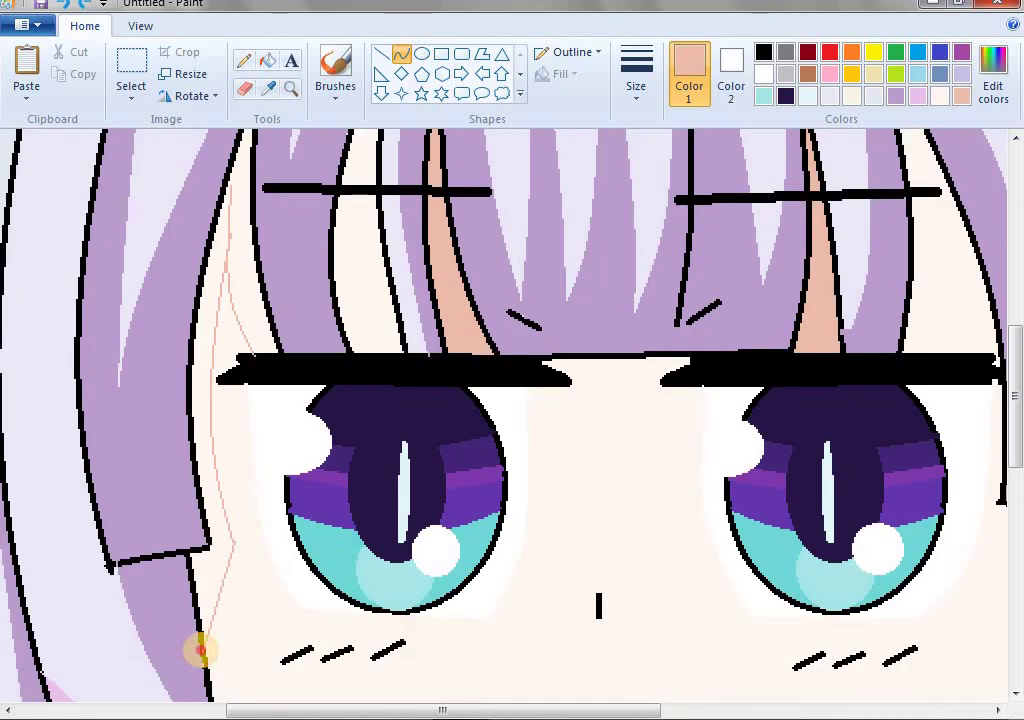
# Step: Fill the outlined skin shadow along the left edge of the face with the darker peach
pyautogui.click(268, 63)
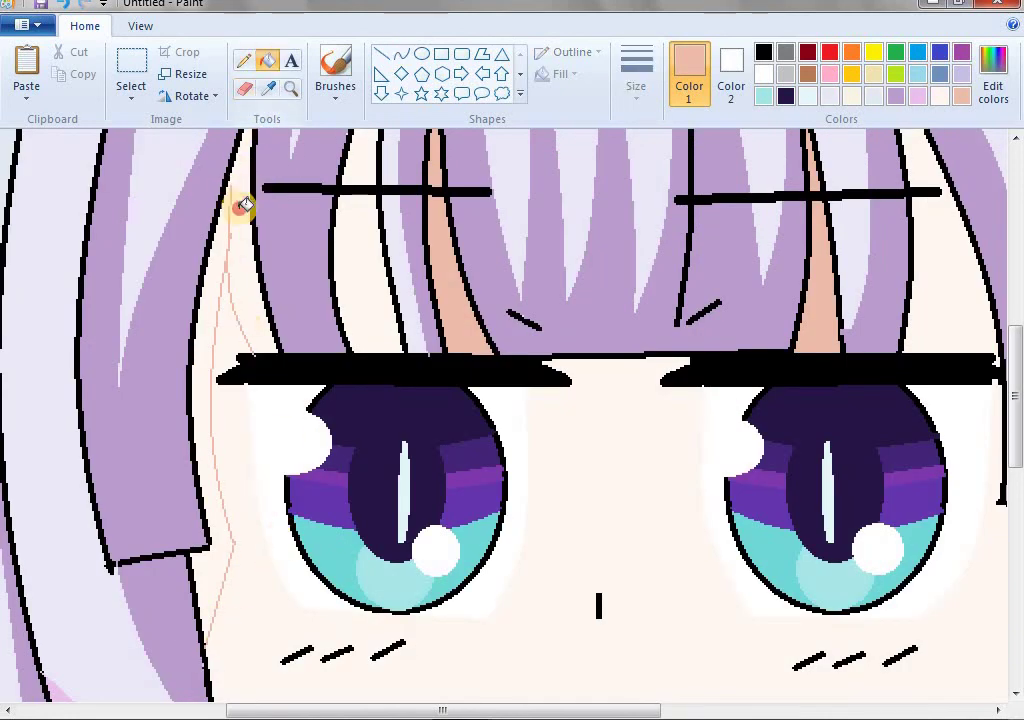
pyautogui.scroll(3, 343, 258)
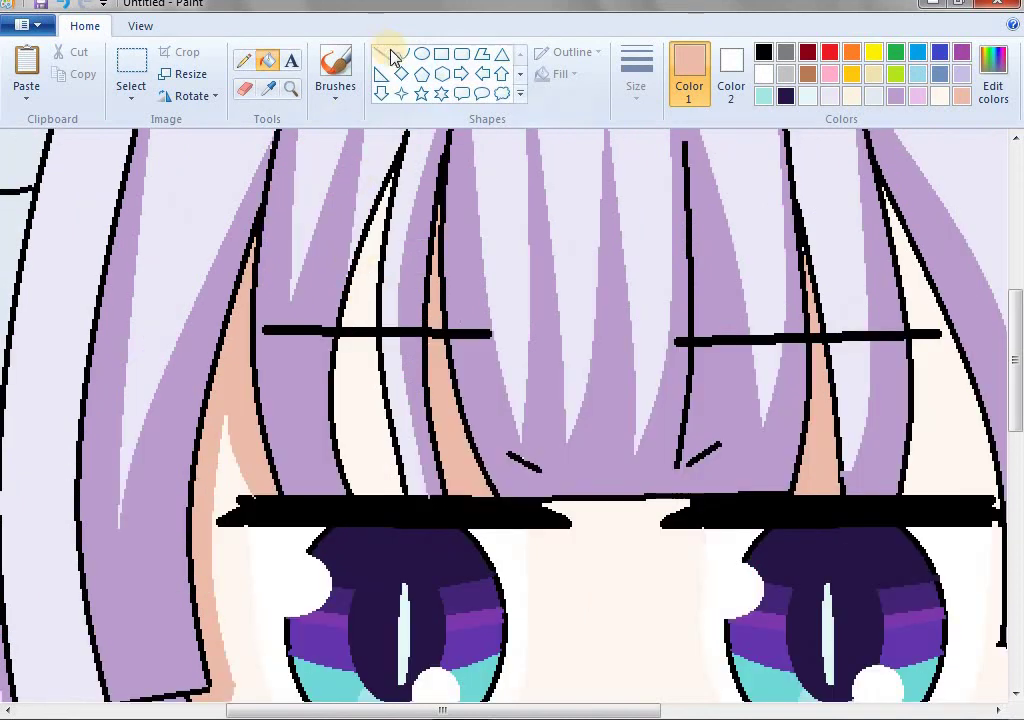
# Step: Outline a skin shadow in the fringe gap above the left eye and fill its left side with the darker peach
pyautogui.click(401, 54)
pyautogui.moveTo(379, 262); pyautogui.dragTo(386, 210)
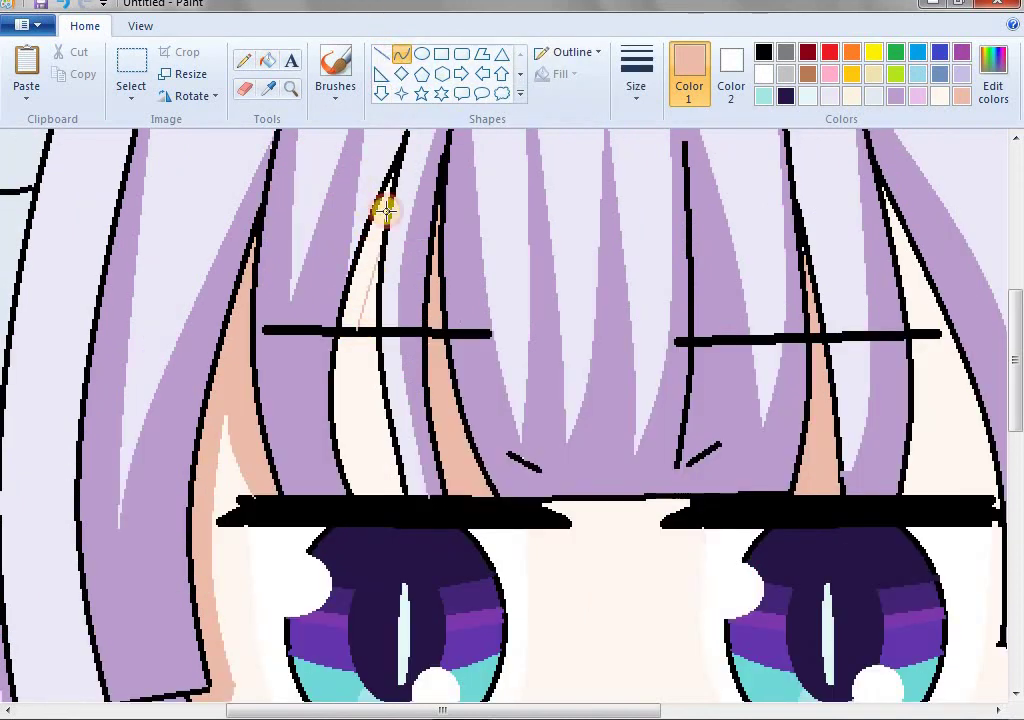
pyautogui.click(380, 54)
pyautogui.moveTo(349, 334); pyautogui.dragTo(376, 495)
pyautogui.click(267, 61)
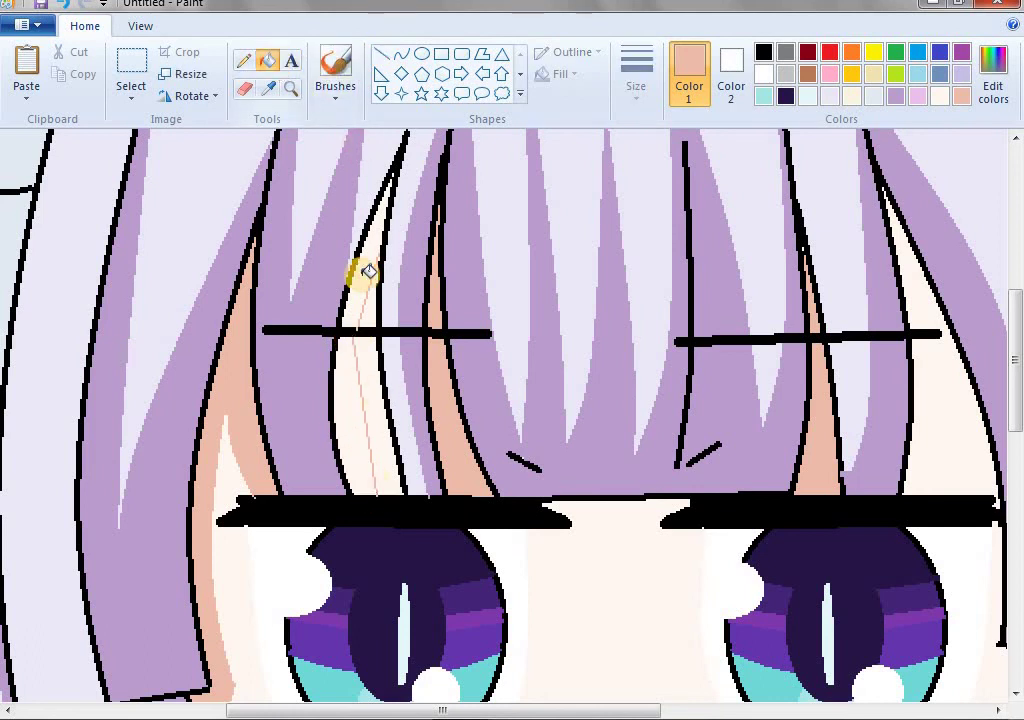
pyautogui.click(361, 272)
pyautogui.click(354, 380)
# Step: Try to draw a straight darker-peach shadow line down the skin gap in the fringe above the right eye
pyautogui.rightClick(366, 232)
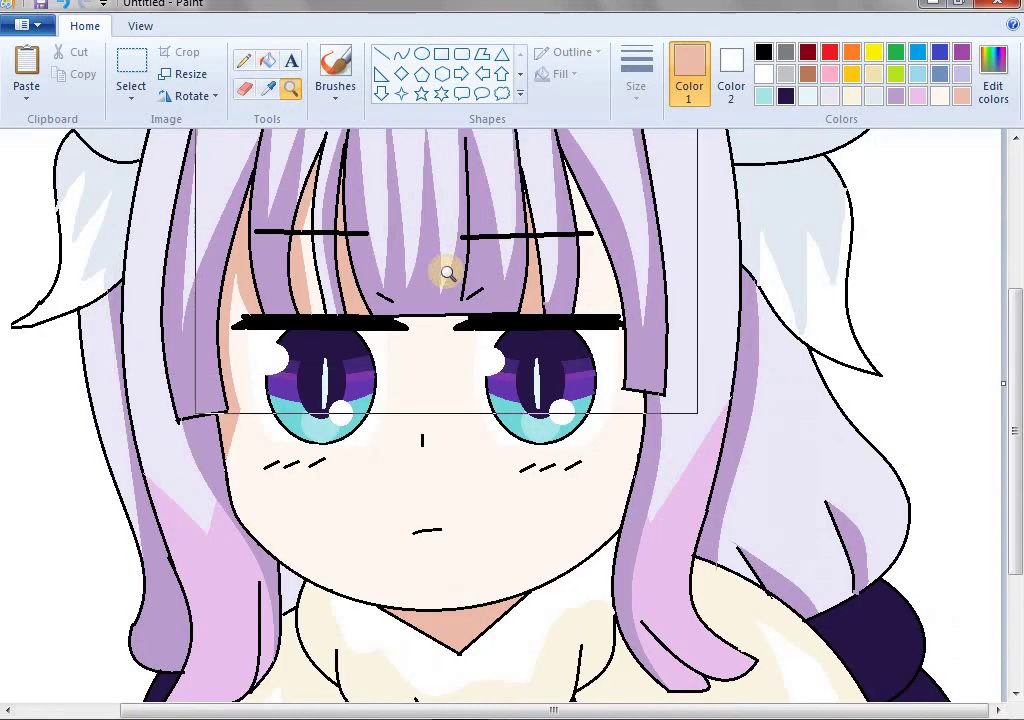
pyautogui.rightClick(441, 270)
pyautogui.click(482, 393)
pyautogui.click(600, 356)
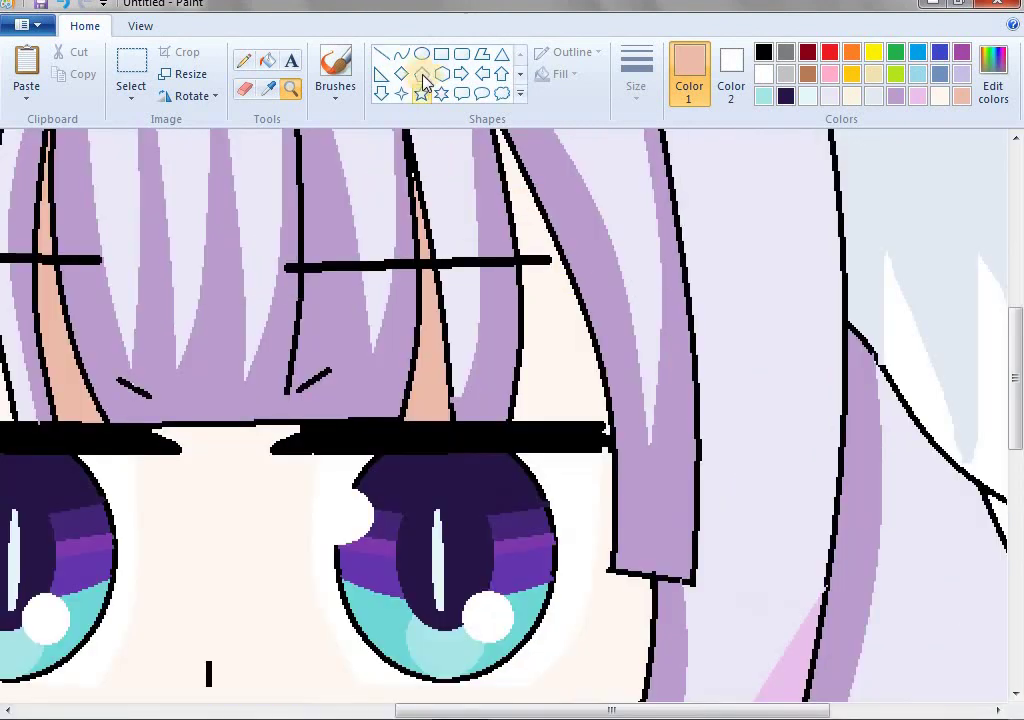
pyautogui.click(382, 54)
pyautogui.moveTo(512, 186)
pyautogui.mouseDown()
pyautogui.moveTo(585, 411)
pyautogui.moveTo(603, 428)
pyautogui.mouseUp()
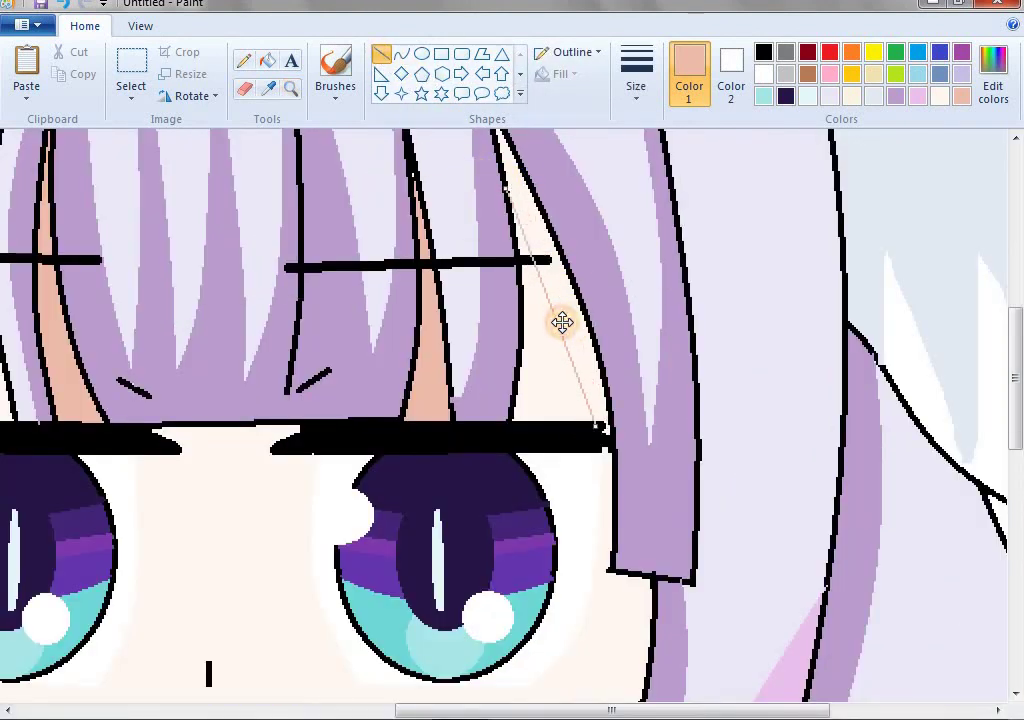
pyautogui.hotkey('ctrl', 'z')
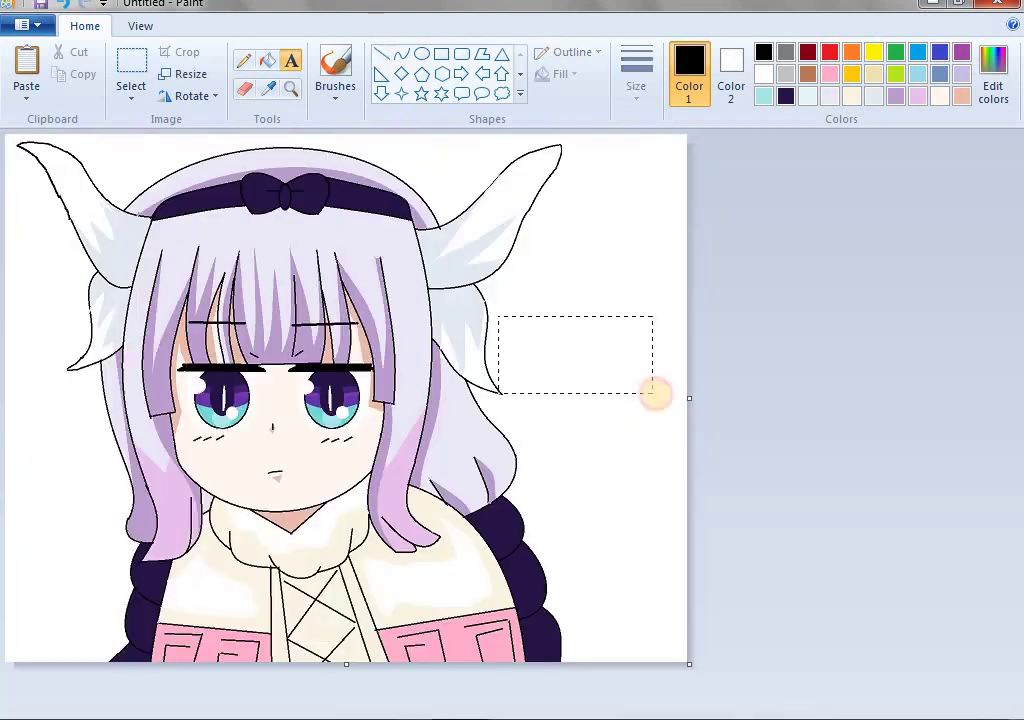
# Step: Add the black Arial Black, size 24 caption "KANNA / By / Unique world" on three lines in the blank area beside the right hair
pyautogui.moveTo(652, 393); pyautogui.dragTo(654, 393)
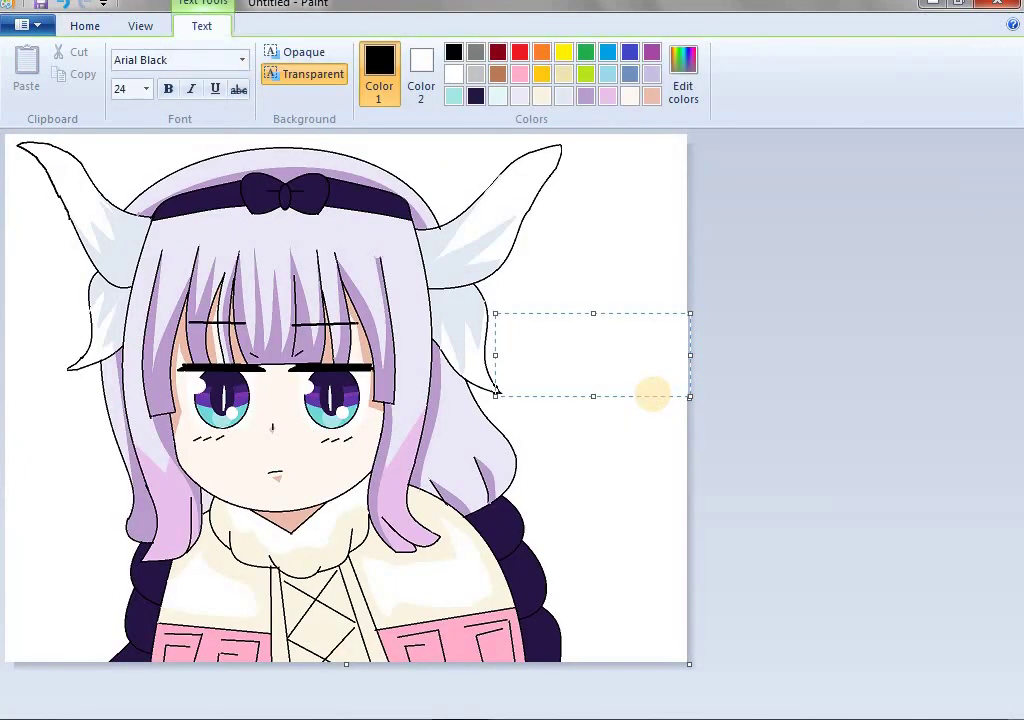
pyautogui.write('By')
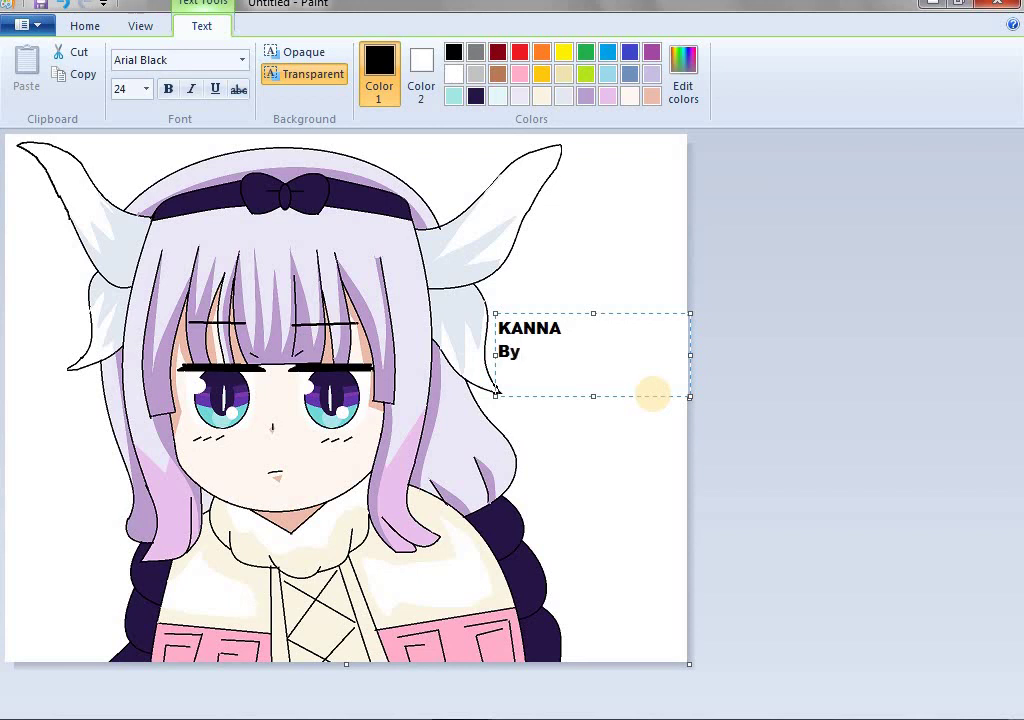
pyautogui.press('Return')
pyautogui.write('Unique world')
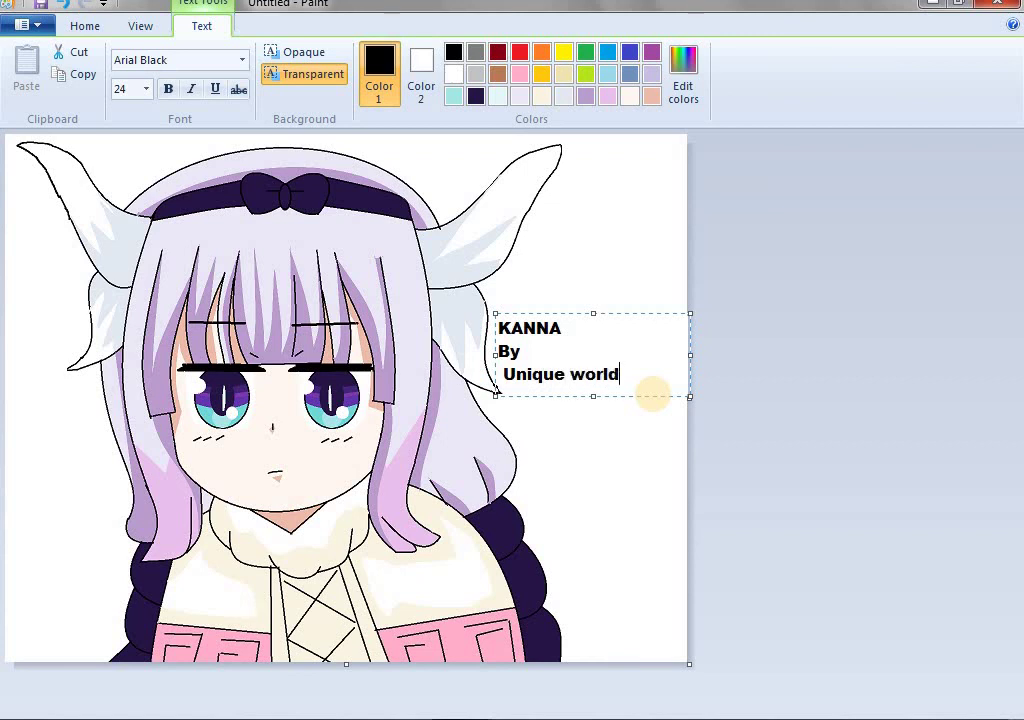
pyautogui.click(304, 313)
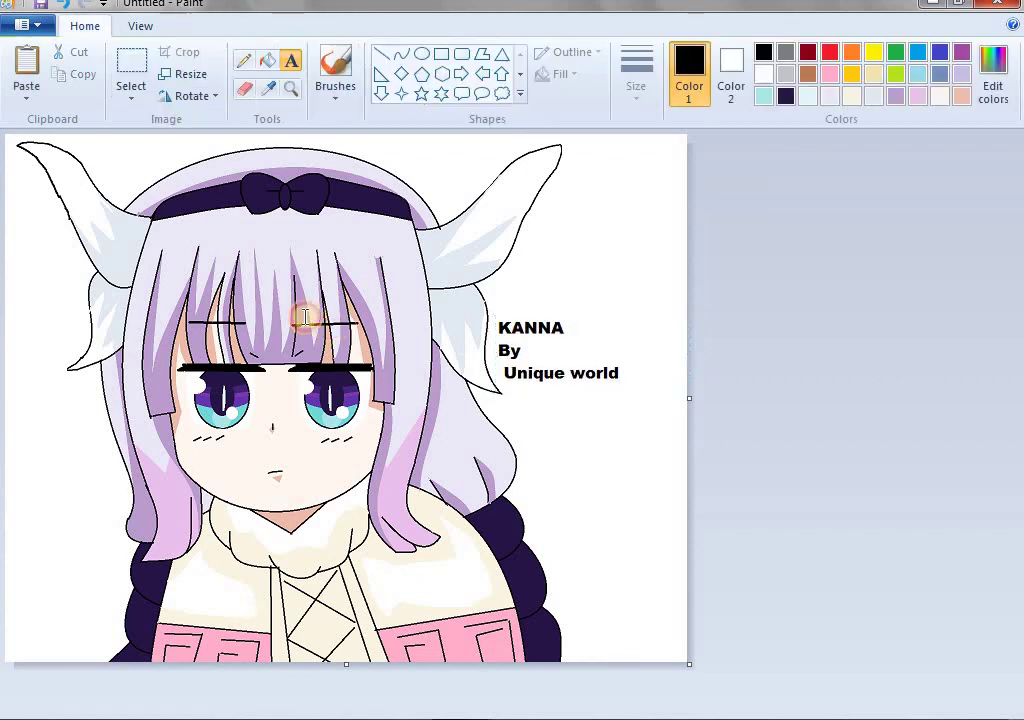
# Step: Show the finished drawing in full screen
pyautogui.click(141, 26)
pyautogui.click(254, 72)
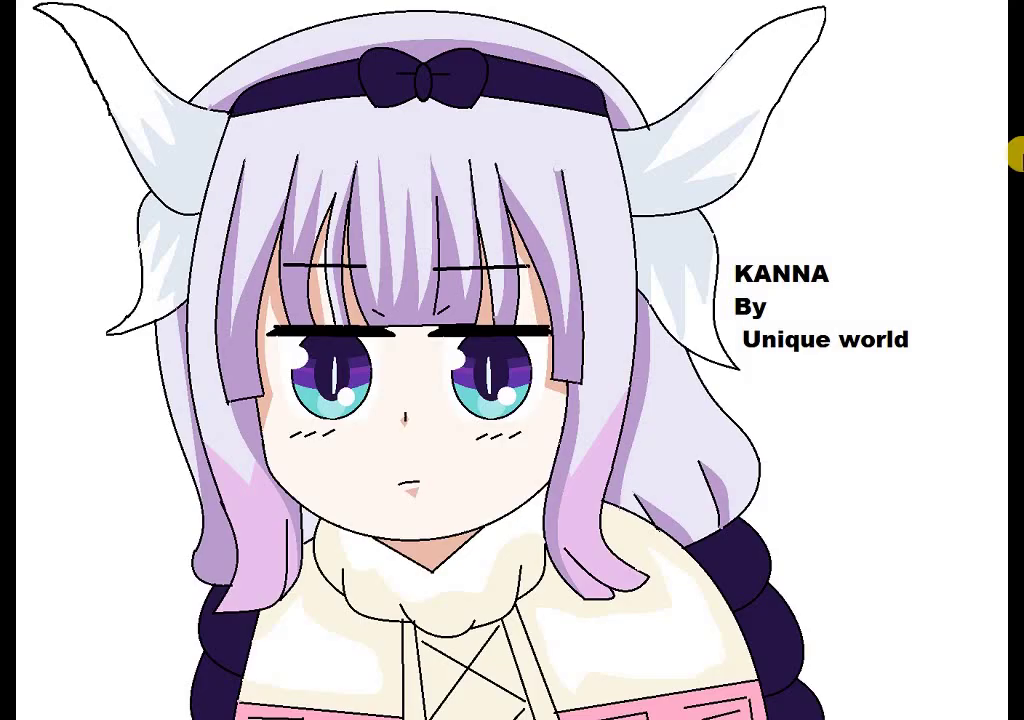